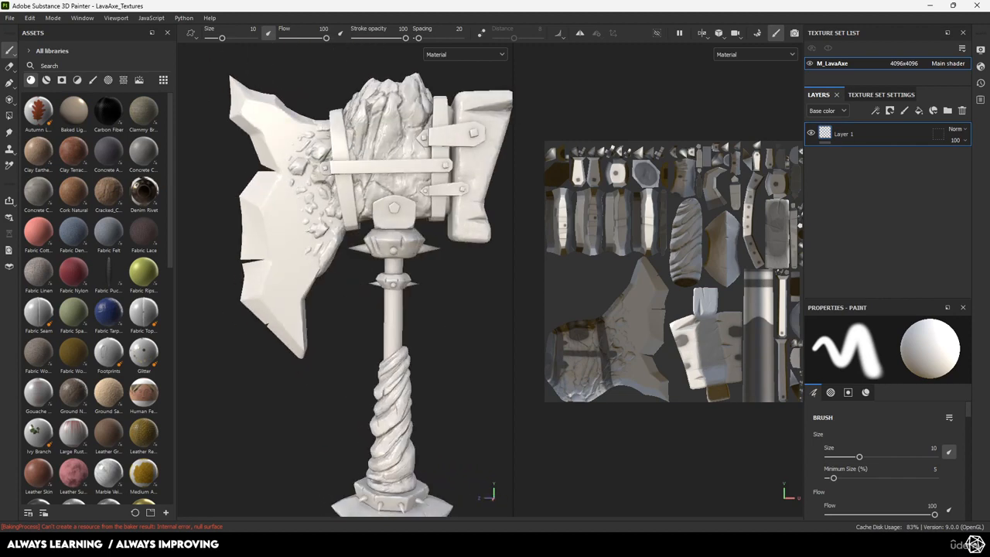
# Search Windows for 'carnac', then cancel the search and return to Painter
pyautogui.moveTo(517, 223); pyautogui.dragTo(499, 212, button='middle')
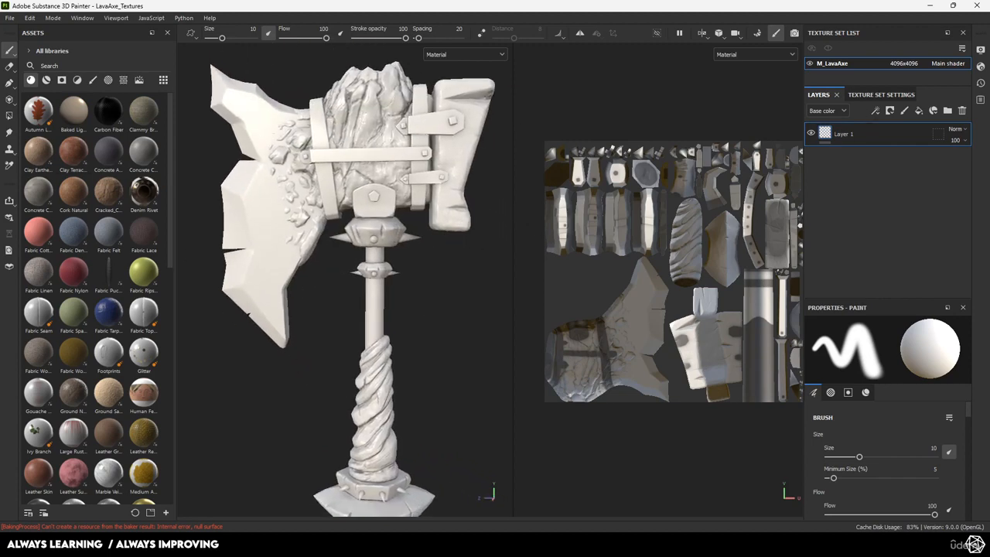
pyautogui.moveTo(427, 242)
pyautogui.keyDown('alt'); pyautogui.mouseDown(button='middle')
pyautogui.moveTo(432, 265)
pyautogui.moveTo(433, 248)
pyautogui.mouseUp(button='middle'); pyautogui.keyUp('alt')
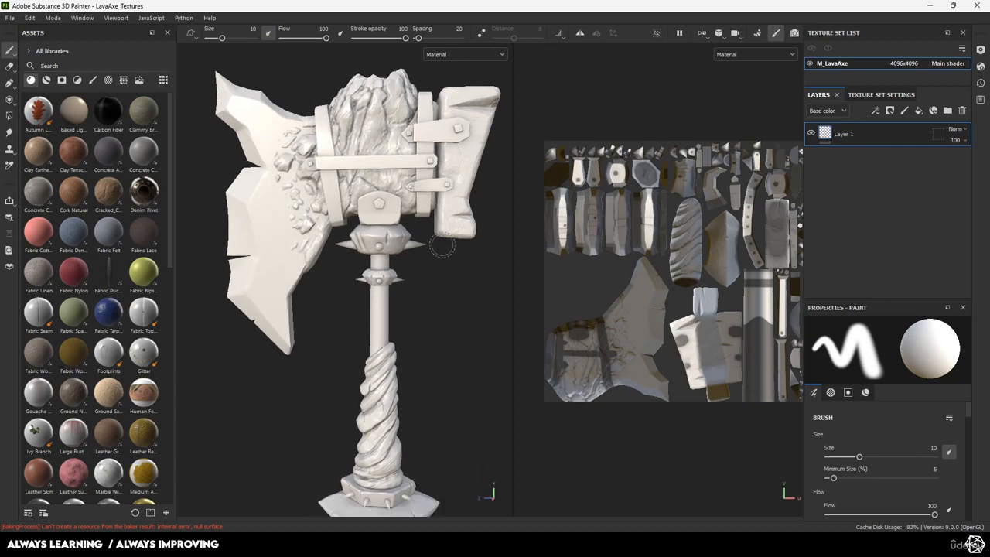
pyautogui.press('super')
pyautogui.write('carna')
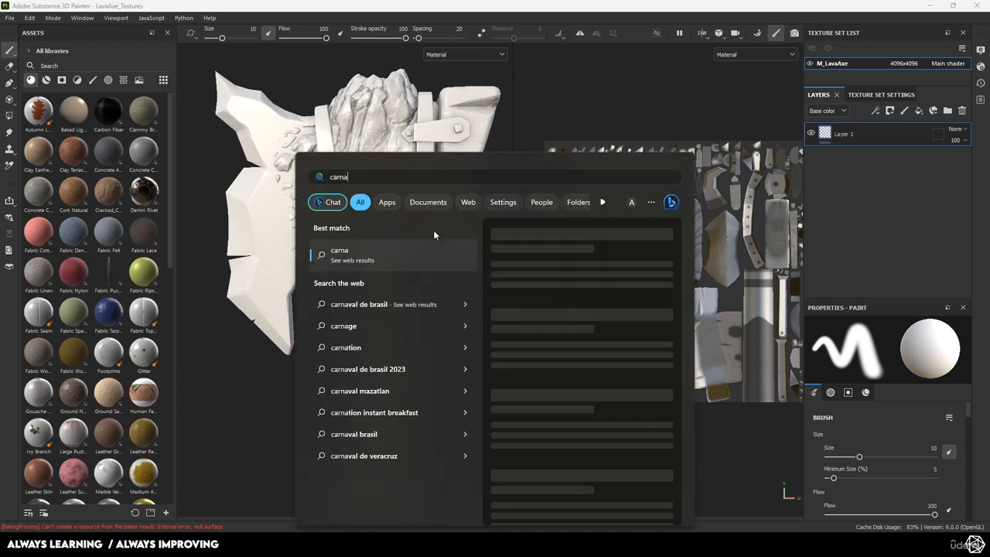
pyautogui.write('c')
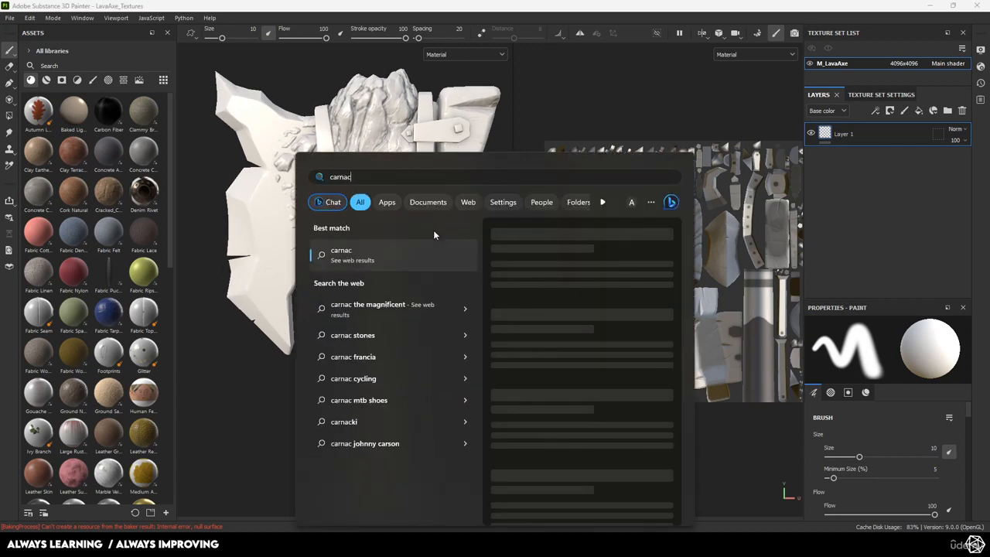
pyautogui.press('BackSpace')
pyautogui.press('BackSpace')
pyautogui.press('BackSpace')
pyautogui.press('BackSpace')
pyautogui.press('BackSpace')
pyautogui.press('BackSpace')
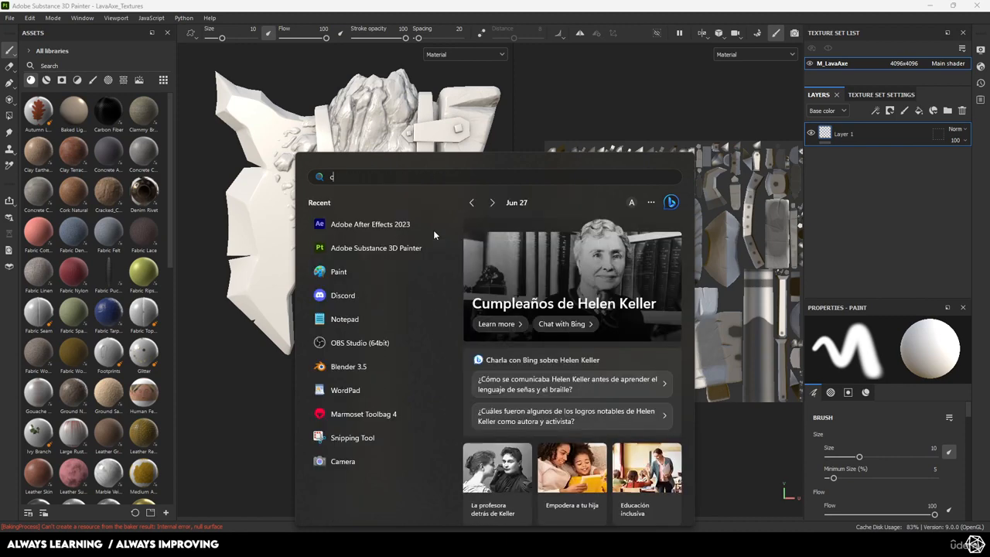
pyautogui.write('carnac')
pyautogui.press('BackSpace')
pyautogui.press('BackSpace')
pyautogui.press('BackSpace')
pyautogui.press('BackSpace')
pyautogui.press('BackSpace')
pyautogui.press('BackSpace')
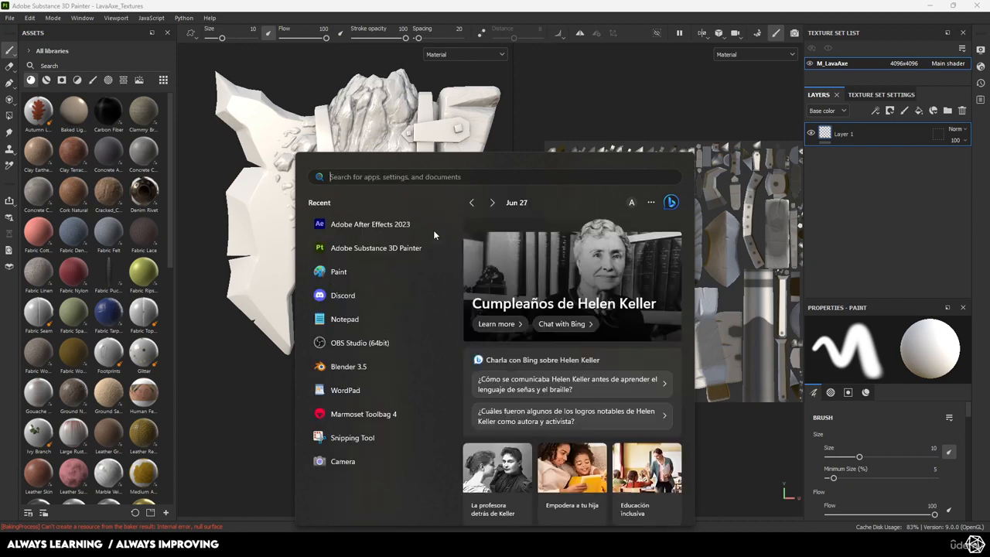
pyautogui.press('Escape')
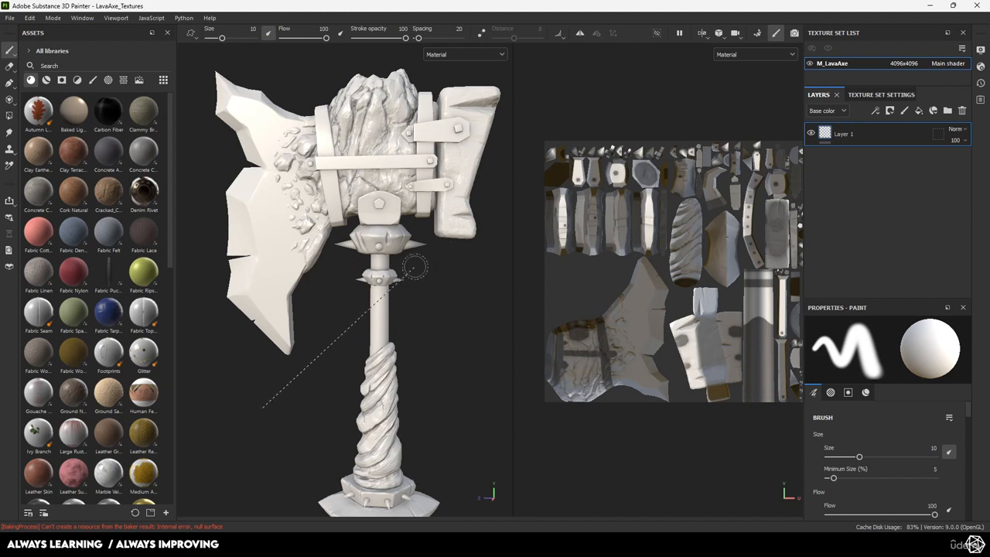
# Orbit, pan and zoom the 3D and UV views to frame the whole axe
pyautogui.moveTo(428, 322)
pyautogui.keyDown('alt'); pyautogui.mouseDown()
pyautogui.moveTo(447, 307)
pyautogui.moveTo(431, 292)
pyautogui.mouseUp(); pyautogui.keyUp('alt')
pyautogui.keyDown('alt'); pyautogui.moveTo(431, 292); pyautogui.dragTo(424, 283, button='middle'); pyautogui.keyUp('alt')
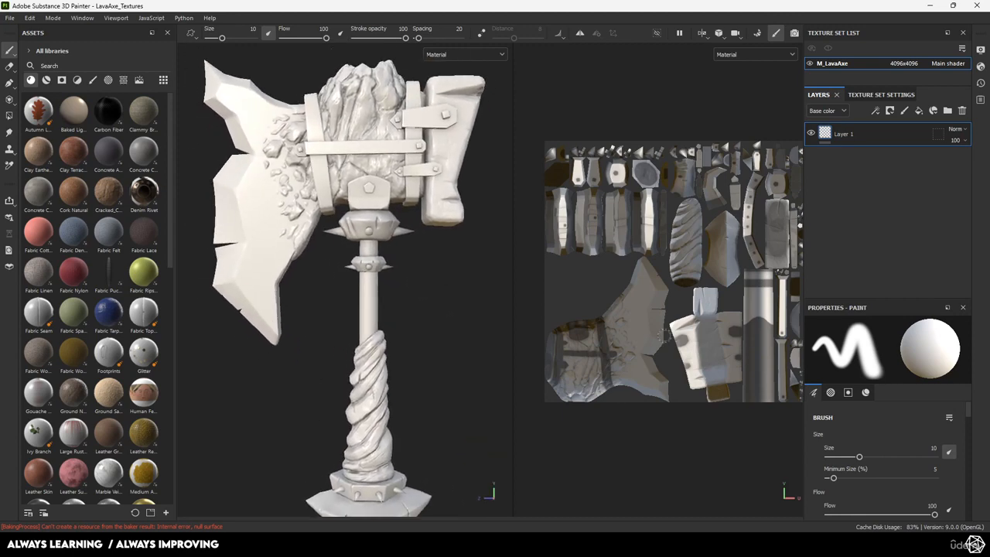
pyautogui.moveTo(691, 309)
pyautogui.keyDown('alt'); pyautogui.mouseDown()
pyautogui.moveTo(715, 309)
pyautogui.moveTo(691, 310)
pyautogui.mouseUp(); pyautogui.keyUp('alt')
pyautogui.moveTo(400, 312)
pyautogui.keyDown('alt'); pyautogui.mouseDown()
pyautogui.moveTo(427, 317)
pyautogui.moveTo(410, 261)
pyautogui.moveTo(424, 317)
pyautogui.moveTo(390, 303)
pyautogui.moveTo(394, 276)
pyautogui.moveTo(438, 305)
pyautogui.moveTo(370, 266)
pyautogui.moveTo(400, 286)
pyautogui.mouseUp(); pyautogui.keyUp('alt')
pyautogui.moveTo(610, 318)
pyautogui.keyDown('alt'); pyautogui.mouseDown(button='right')
pyautogui.moveTo(585, 322)
pyautogui.moveTo(610, 317)
pyautogui.mouseUp(button='right'); pyautogui.keyUp('alt')
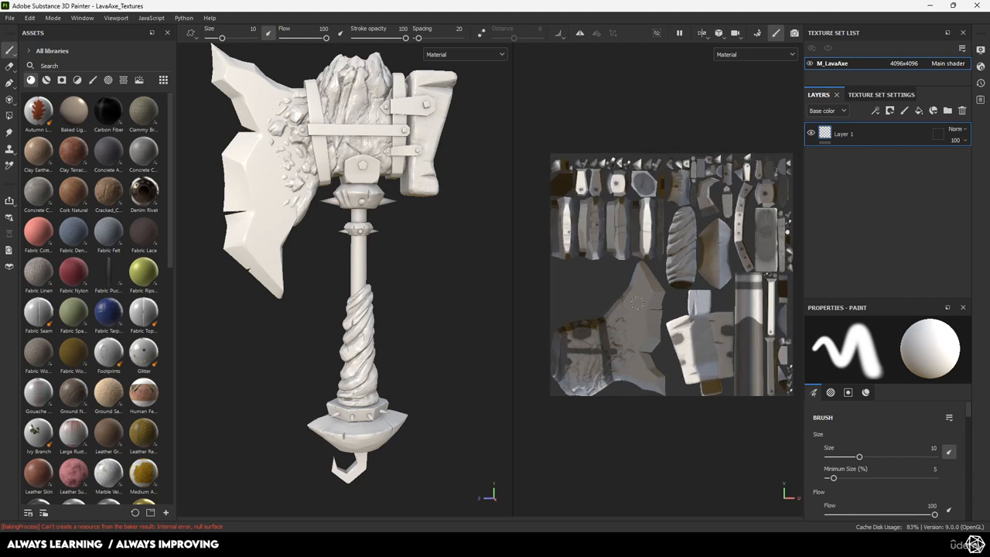
pyautogui.keyDown('alt'); pyautogui.moveTo(638, 303); pyautogui.dragTo(630, 293, button='middle'); pyautogui.keyUp('alt')
pyautogui.keyDown('alt'); pyautogui.moveTo(411, 277); pyautogui.dragTo(429, 282); pyautogui.keyUp('alt')
pyautogui.keyDown('alt'); pyautogui.moveTo(429, 282); pyautogui.dragTo(439, 300, button='middle'); pyautogui.keyUp('alt')
pyautogui.keyDown('alt'); pyautogui.moveTo(438, 300); pyautogui.dragTo(441, 283, button='right'); pyautogui.keyUp('alt')
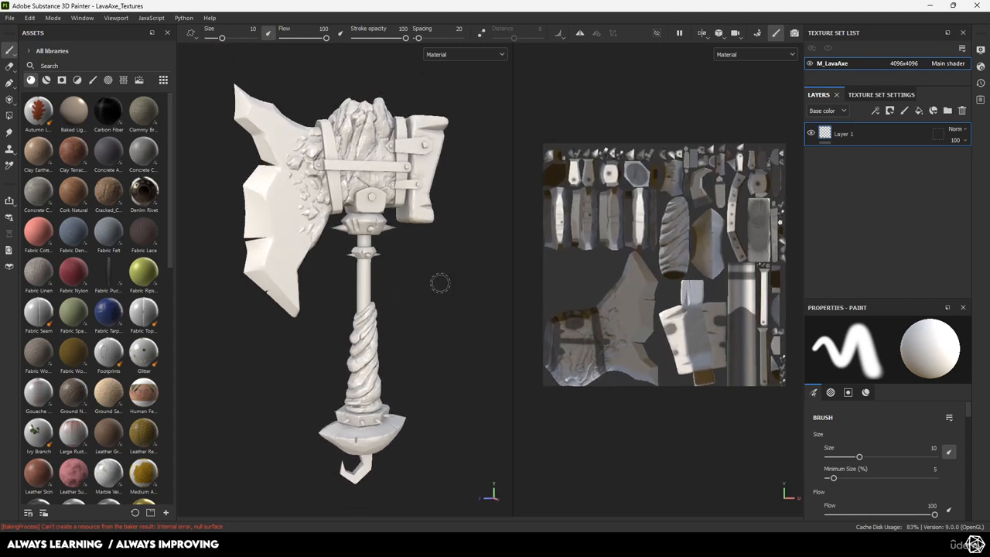
pyautogui.keyDown('alt'); pyautogui.moveTo(608, 267); pyautogui.dragTo(588, 252, button='middle'); pyautogui.keyUp('alt')
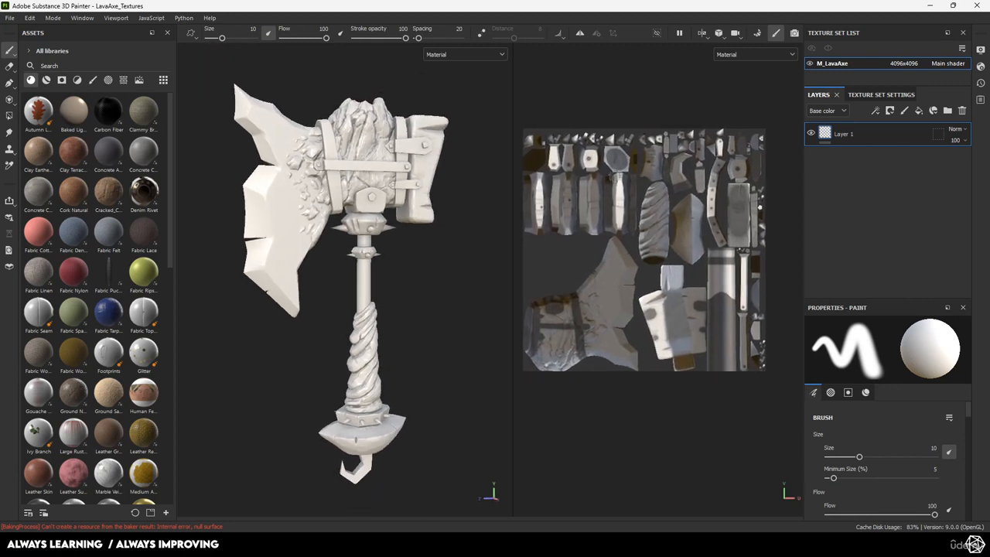
pyautogui.moveTo(382, 271)
pyautogui.keyDown('alt'); pyautogui.mouseDown()
pyautogui.moveTo(396, 254)
pyautogui.moveTo(391, 242)
pyautogui.mouseUp(); pyautogui.keyUp('alt')
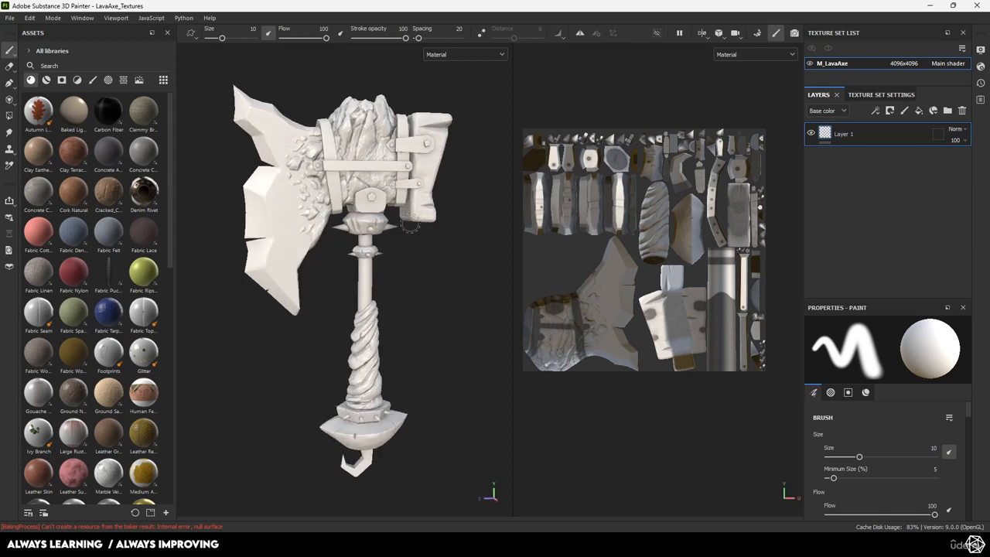
pyautogui.keyDown('alt'); pyautogui.moveTo(365, 242); pyautogui.dragTo(362, 246, button='middle'); pyautogui.keyUp('alt')
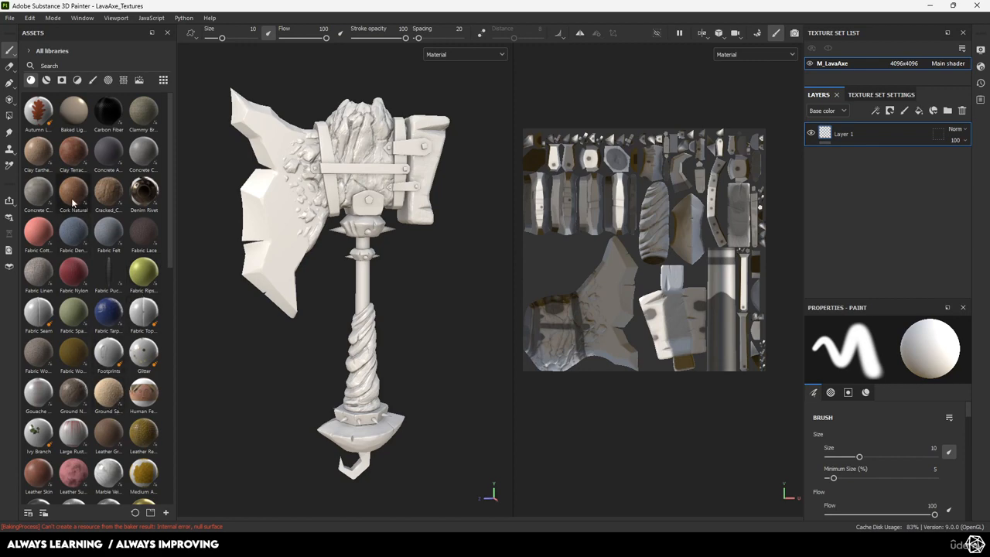
# Try Stylized Natural Ground as a fill layer on the axe, then delete it
pyautogui.scroll(-10, 90, 198)
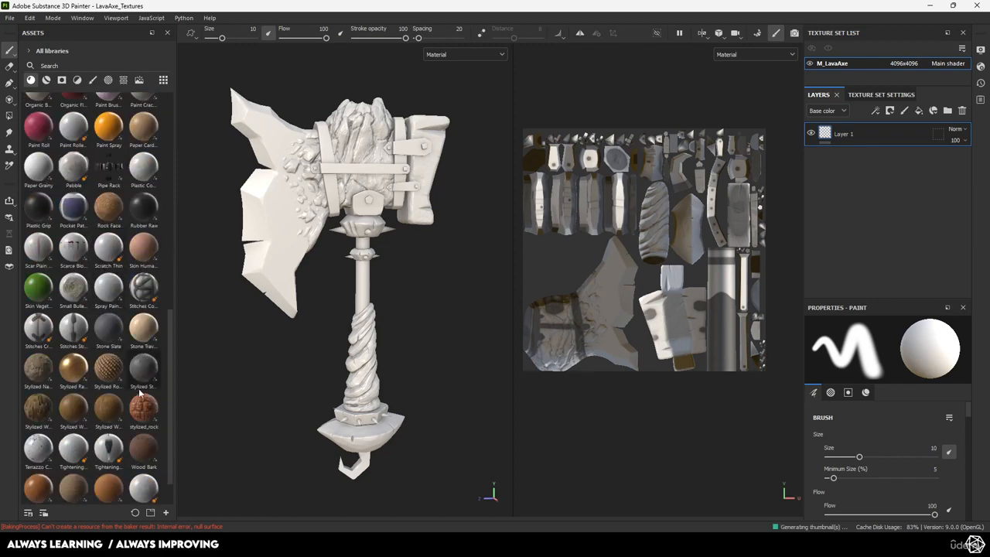
pyautogui.moveTo(44, 373)
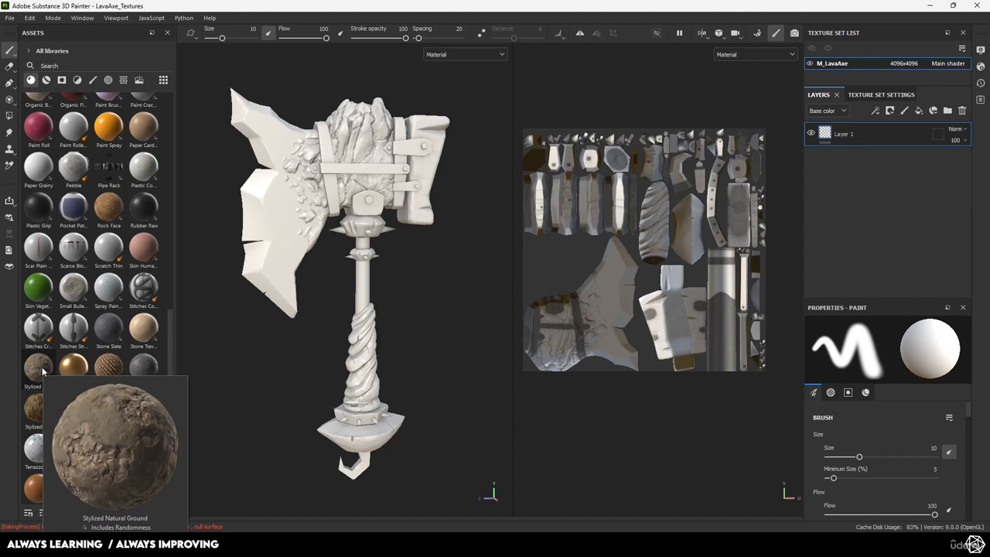
pyautogui.moveTo(44, 372); pyautogui.dragTo(859, 127)
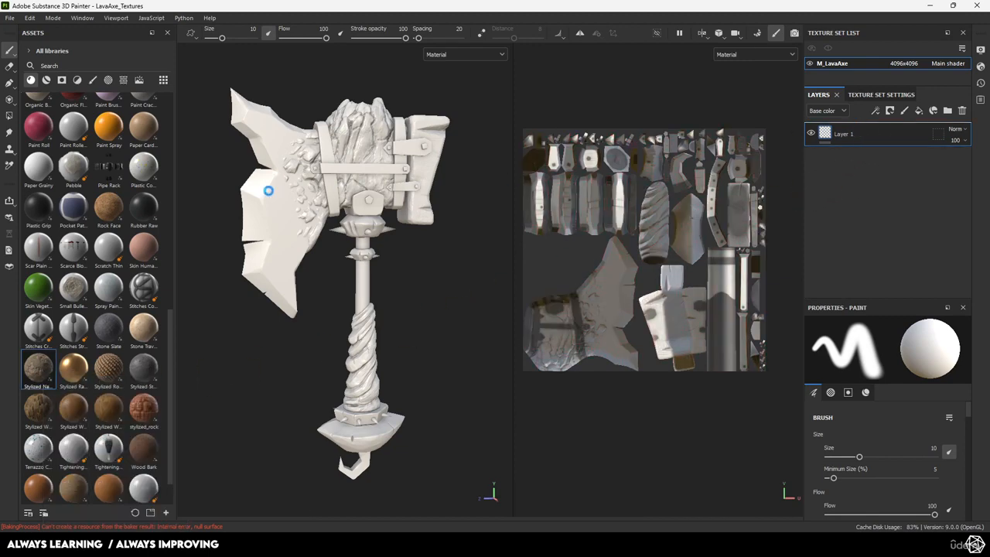
pyautogui.moveTo(403, 246)
pyautogui.keyDown('alt'); pyautogui.mouseDown()
pyautogui.moveTo(333, 246)
pyautogui.moveTo(399, 243)
pyautogui.mouseUp(); pyautogui.keyUp('alt')
pyautogui.scroll(5, 335, 243)
pyautogui.scroll(-5, 327, 213)
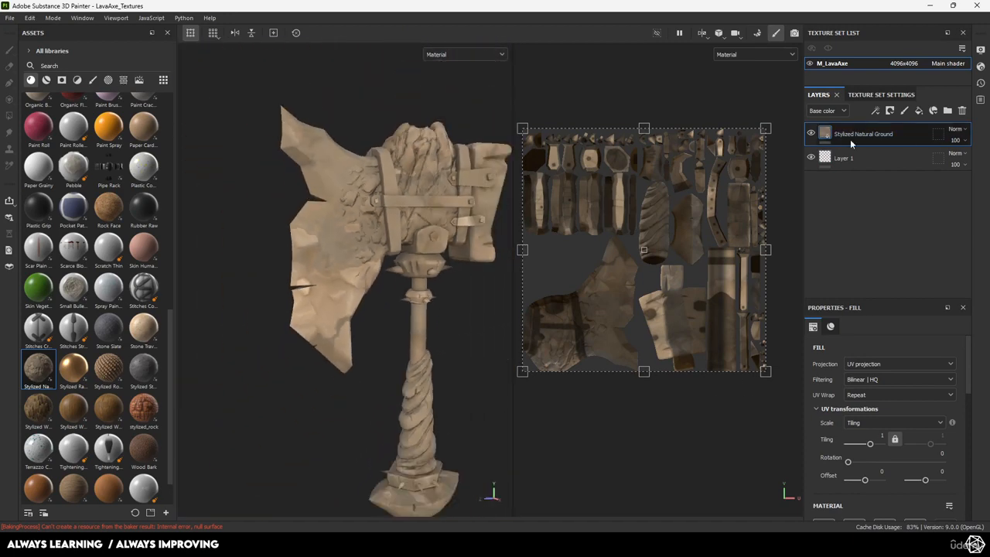
pyautogui.press('Delete')
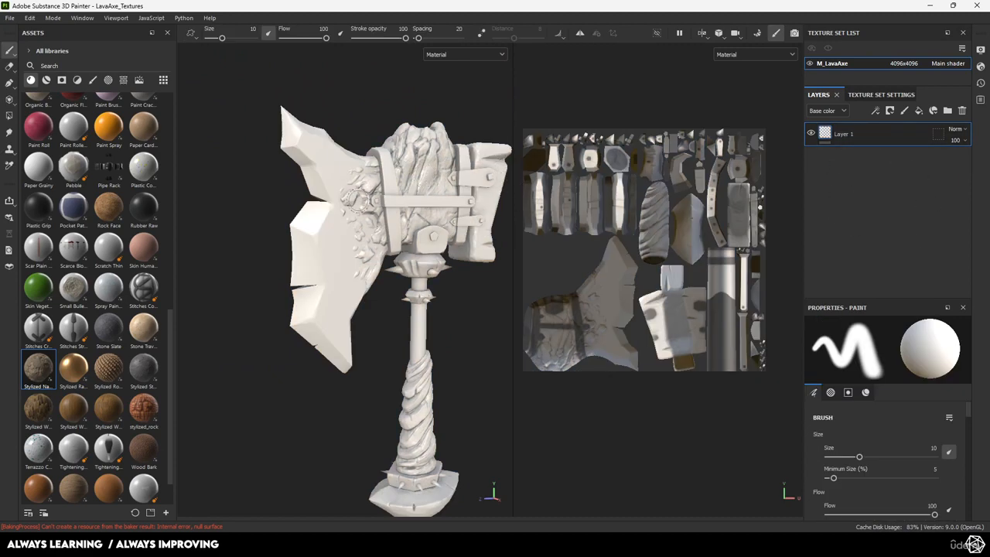
# Browse procedural textures, smart materials and materials in a slightly widened asset library
pyautogui.scroll(5, 56, 222)
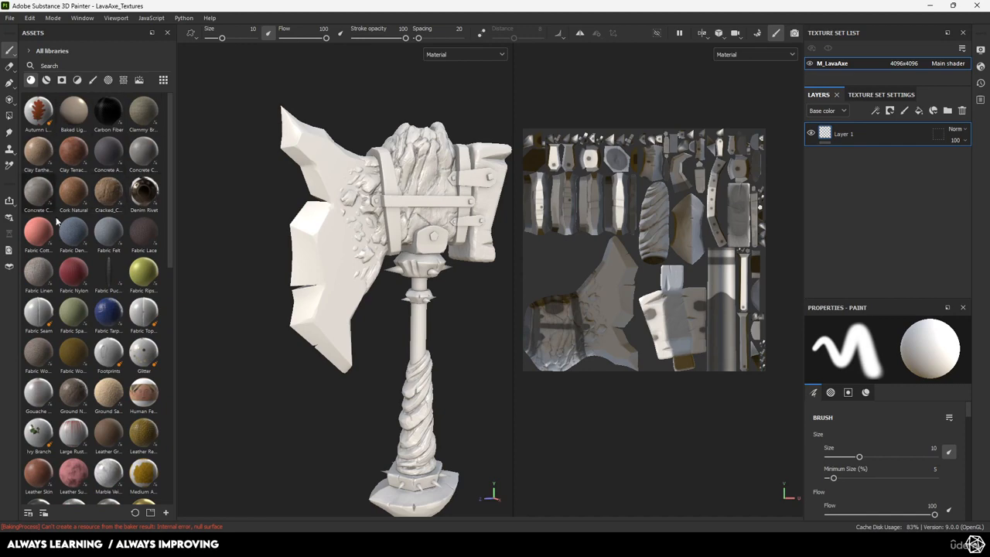
pyautogui.click(45, 82)
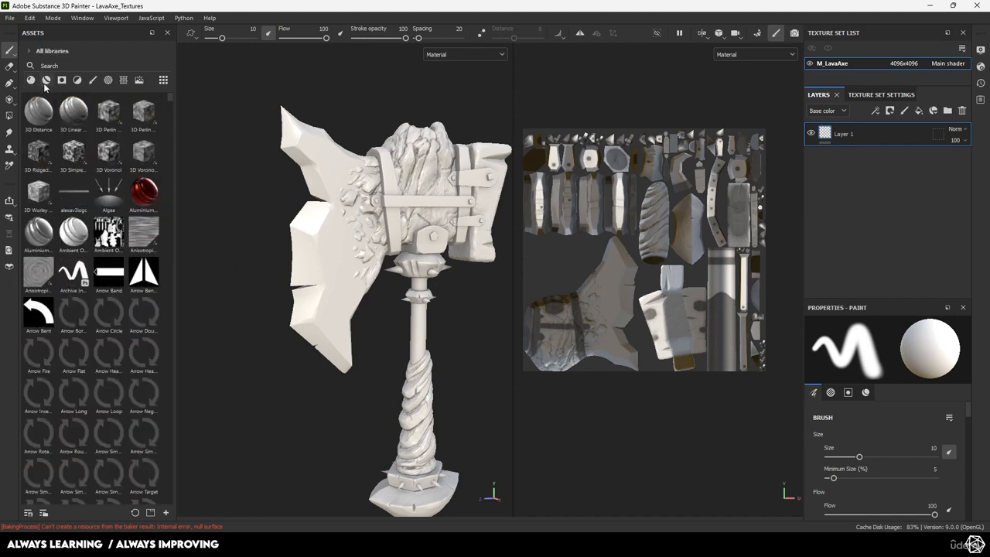
pyautogui.click(47, 82)
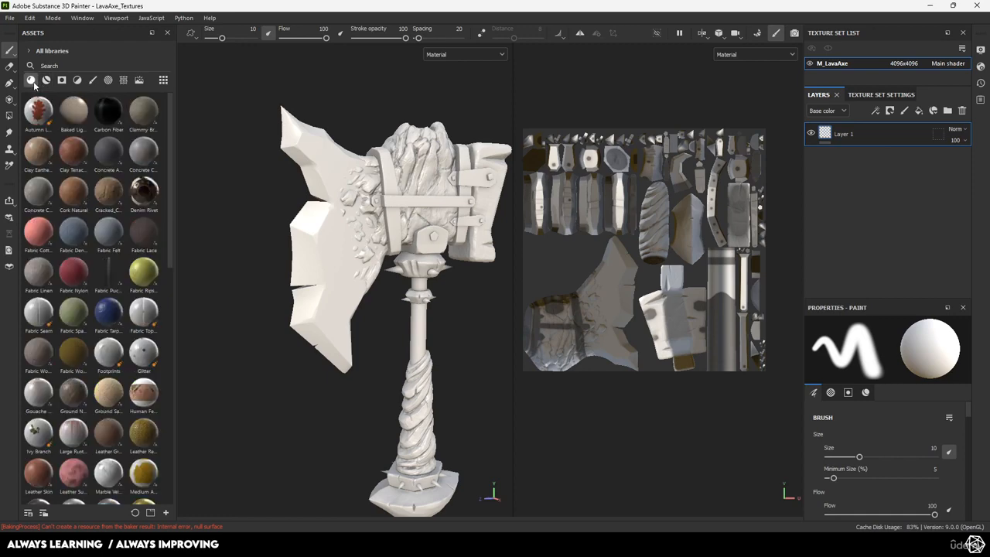
pyautogui.click(30, 79)
pyautogui.scroll(-10, 112, 298)
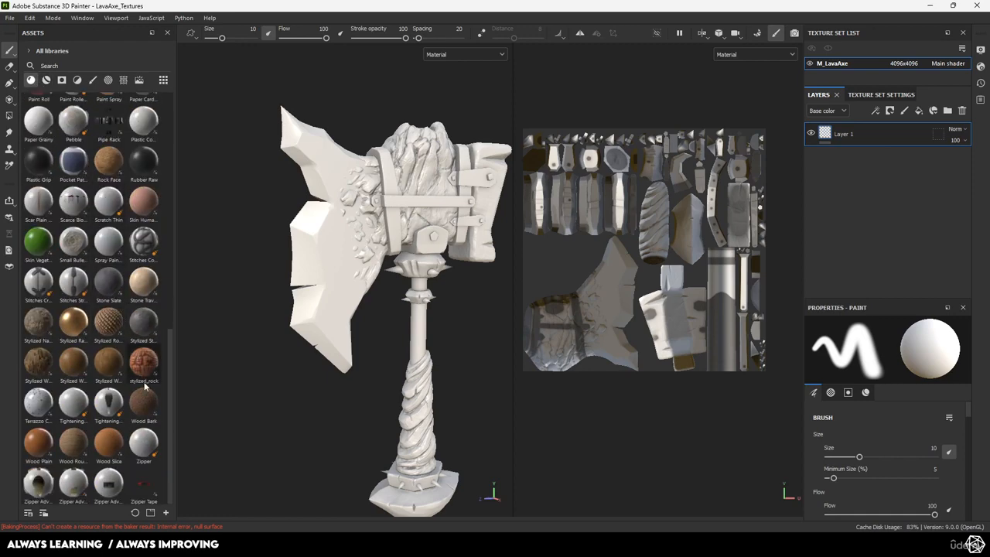
pyautogui.scroll(5, 143, 402)
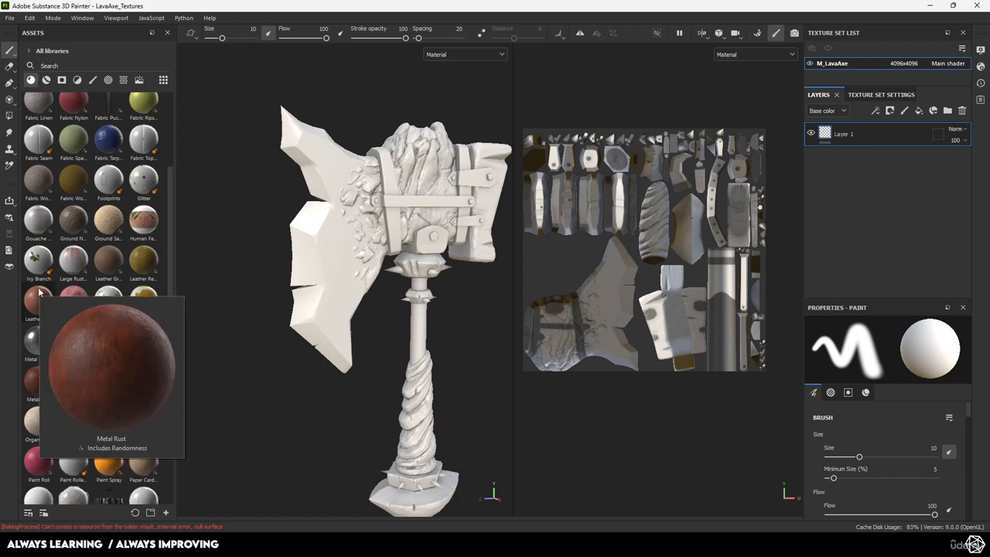
pyautogui.scroll(3, 98, 238)
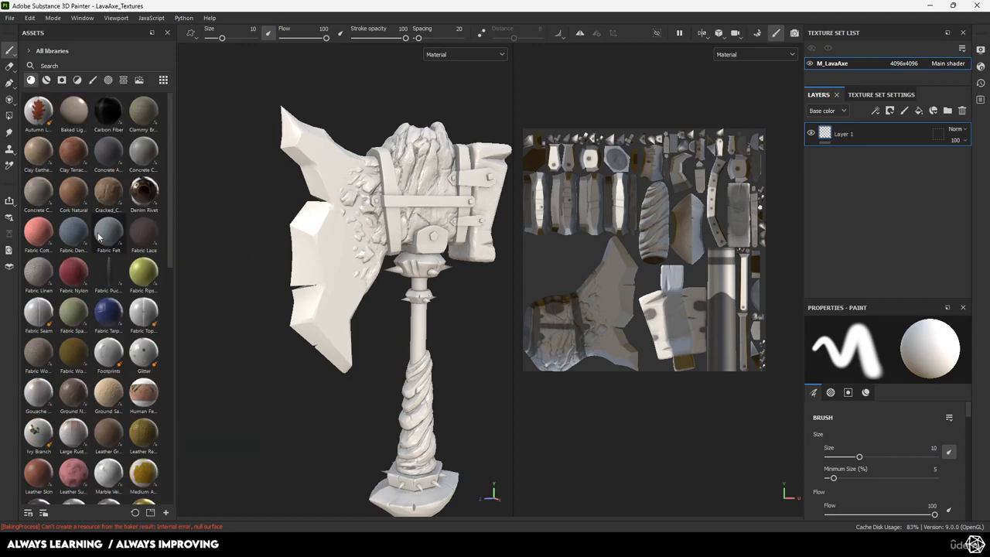
pyautogui.scroll(-10, 99, 238)
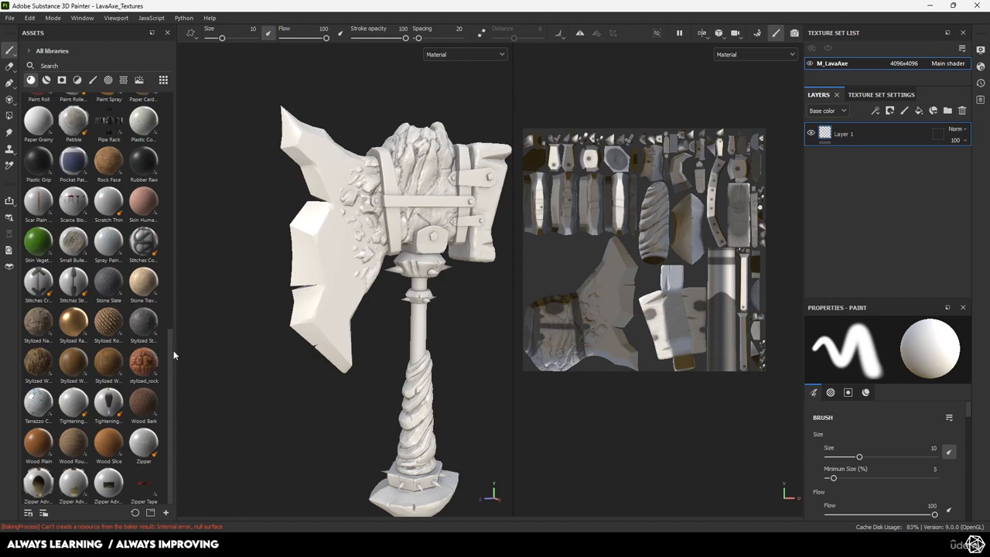
pyautogui.moveTo(174, 355)
pyautogui.mouseDown()
pyautogui.moveTo(206, 343)
pyautogui.moveTo(179, 352)
pyautogui.mouseUp()
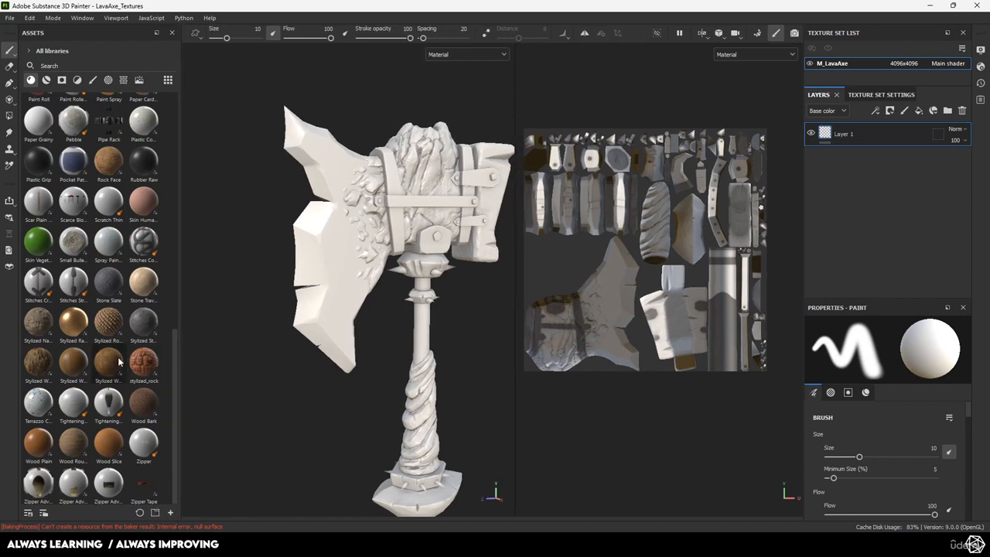
pyautogui.scroll(10, 118, 361)
pyautogui.scroll(-10, 119, 360)
pyautogui.scroll(10, 120, 355)
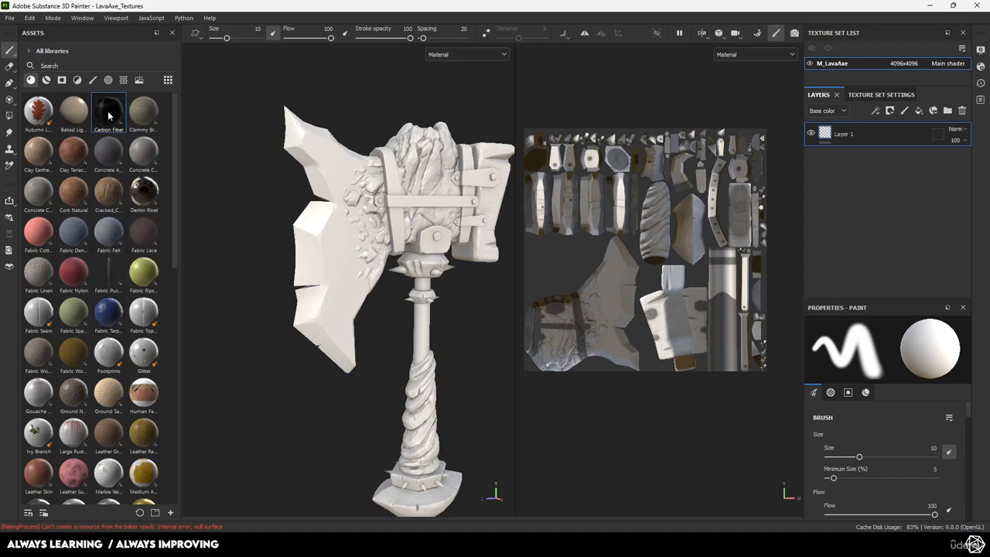
# Try Carbon Fiber as a fill layer on the axe, then delete it
pyautogui.moveTo(108, 115); pyautogui.dragTo(824, 132)
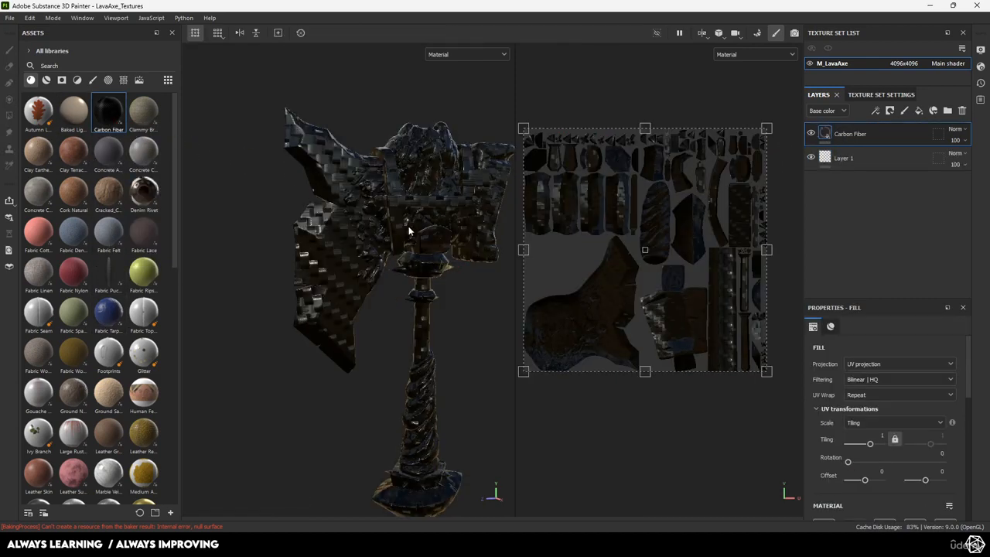
pyautogui.keyDown('alt'); pyautogui.moveTo(405, 223); pyautogui.dragTo(360, 199); pyautogui.keyUp('alt')
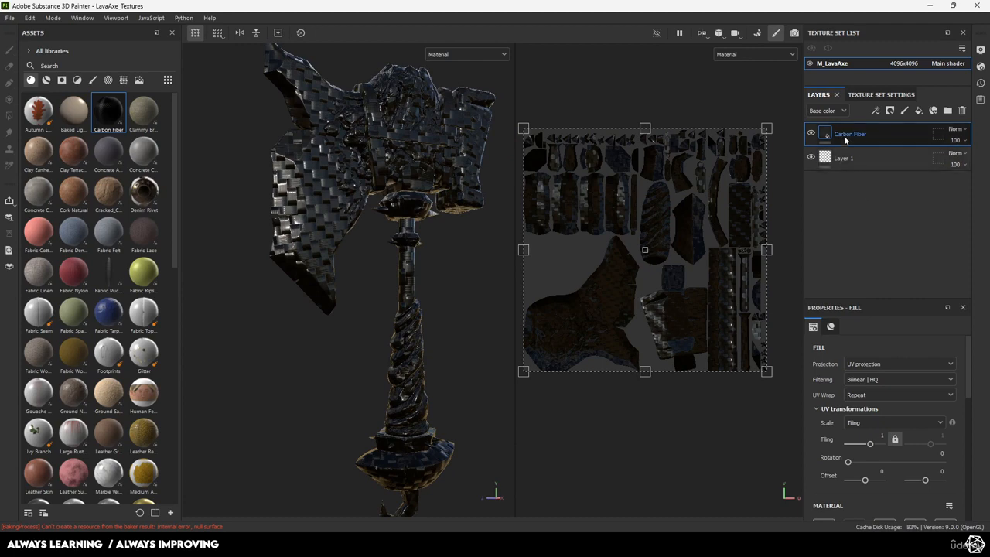
pyautogui.press('Delete')
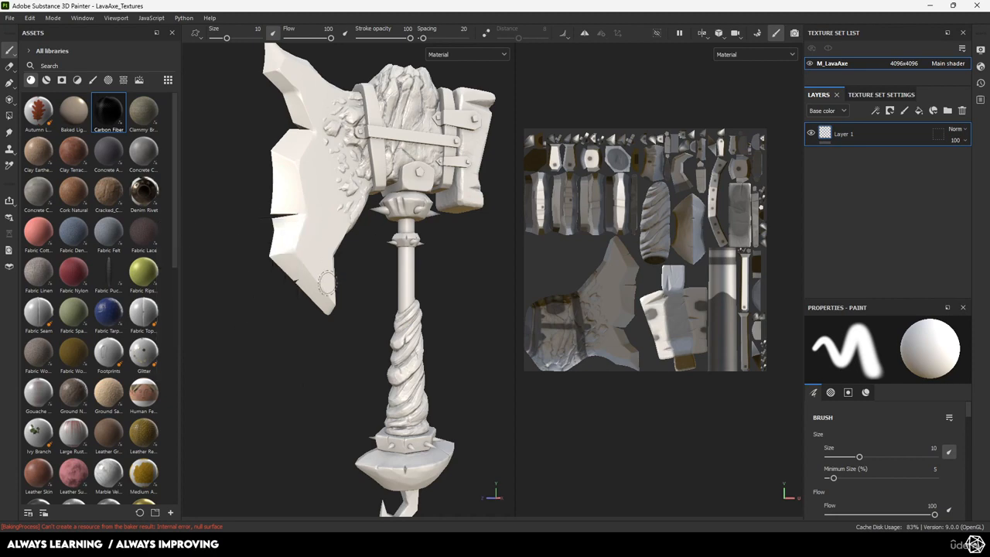
# In Chrome, replace the antialiasing query with a Google Images search for 'pbr texturing'
pyautogui.hotkey('alt', 'Tab')
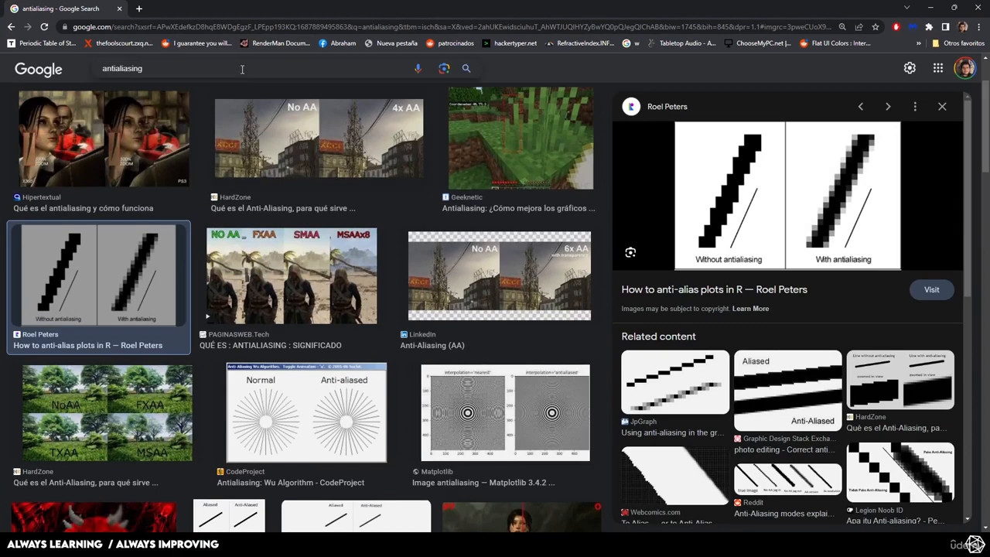
pyautogui.click(129, 79)
pyautogui.press('BackSpace')
pyautogui.press('BackSpace')
pyautogui.press('BackSpace')
pyautogui.press('BackSpace')
pyautogui.press('BackSpace')
pyautogui.press('BackSpace')
pyautogui.press('BackSpace')
pyautogui.press('BackSpace')
pyautogui.press('BackSpace')
pyautogui.press('BackSpace')
pyautogui.press('BackSpace')
pyautogui.press('BackSpace')
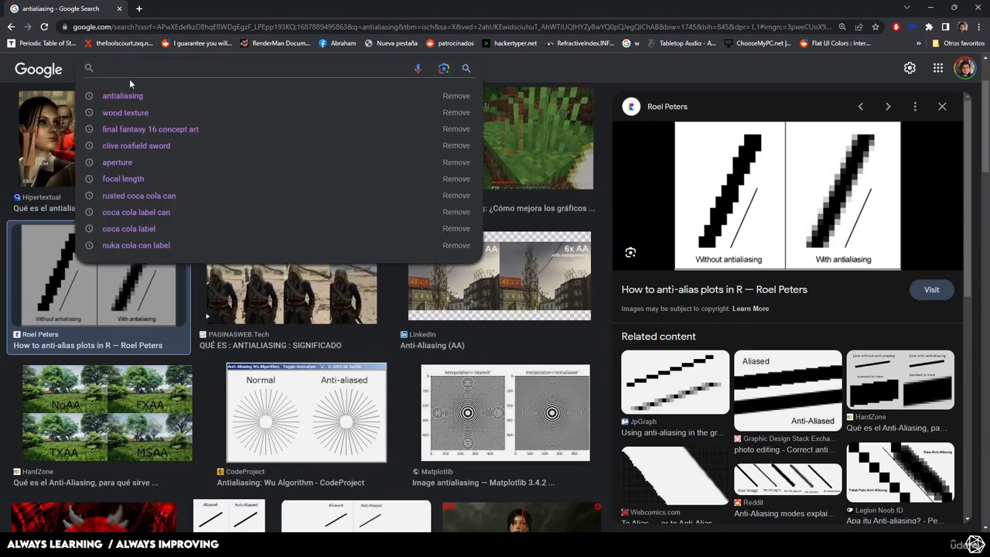
pyautogui.write('pbr texturing')
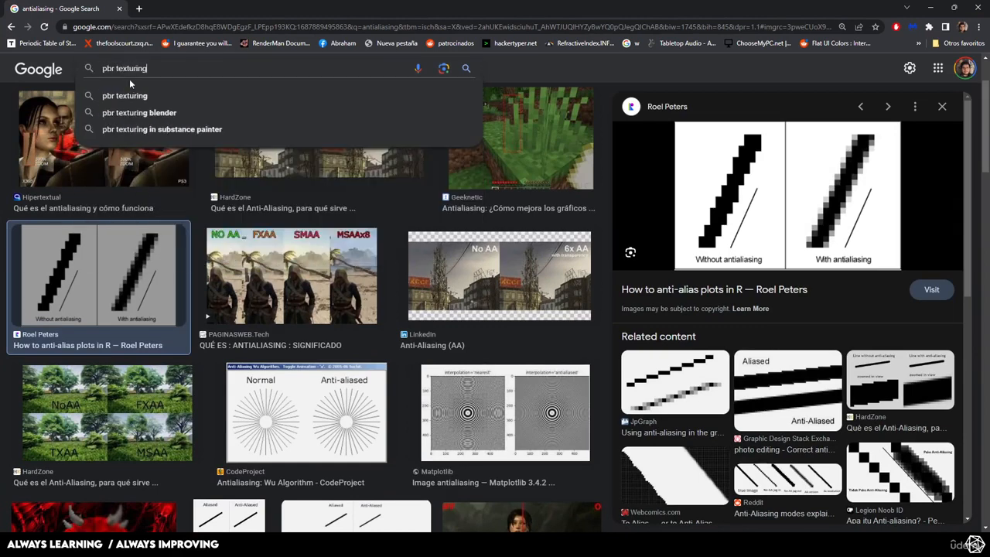
pyautogui.press('Return')
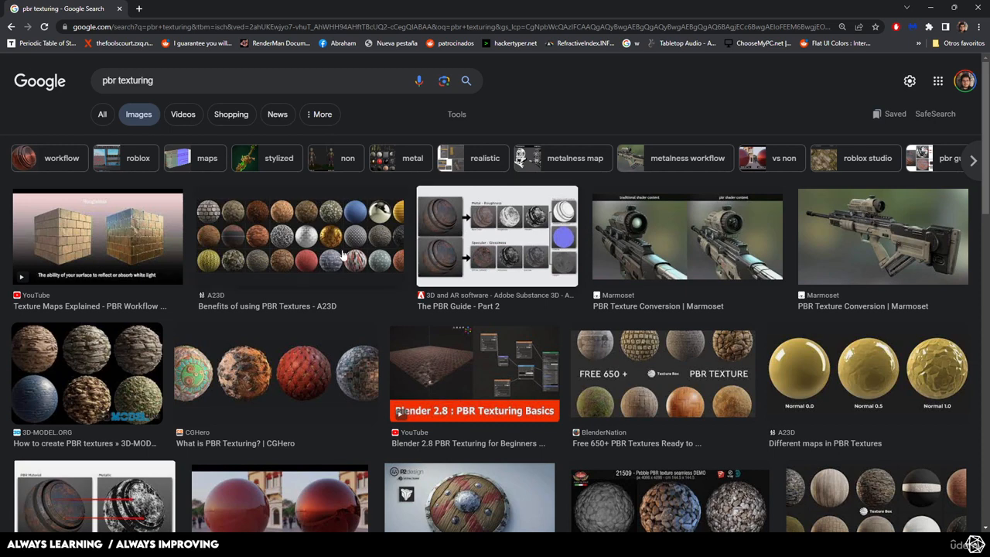
# Scroll through the pbr texturing results, then minimize Chrome and orbit the axe frontally
pyautogui.scroll(-2, 339, 258)
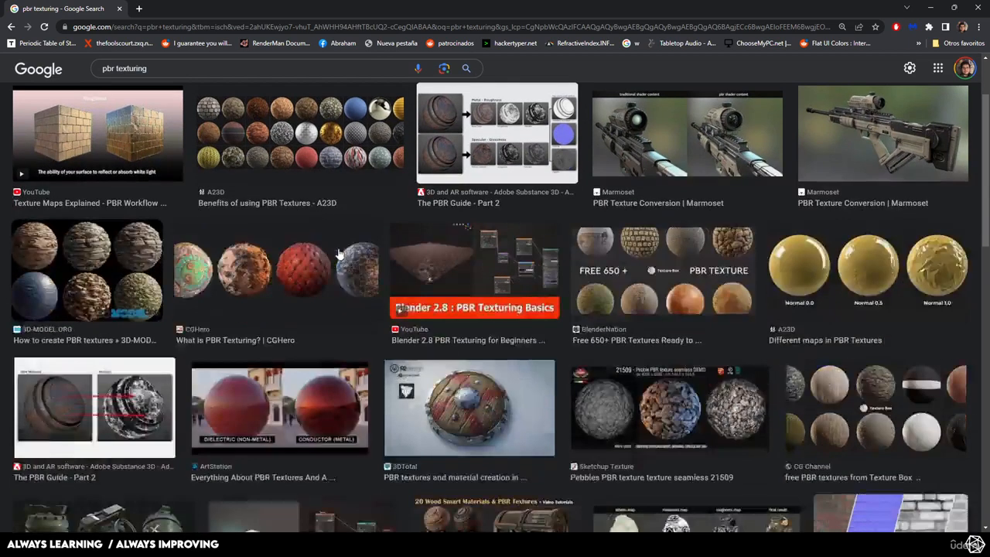
pyautogui.scroll(-2, 339, 255)
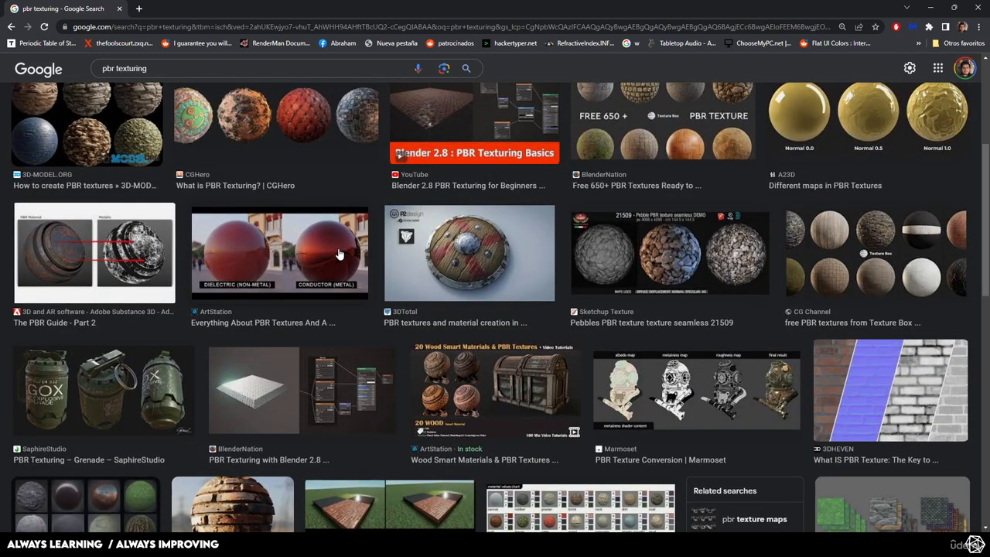
pyautogui.scroll(-2, 339, 255)
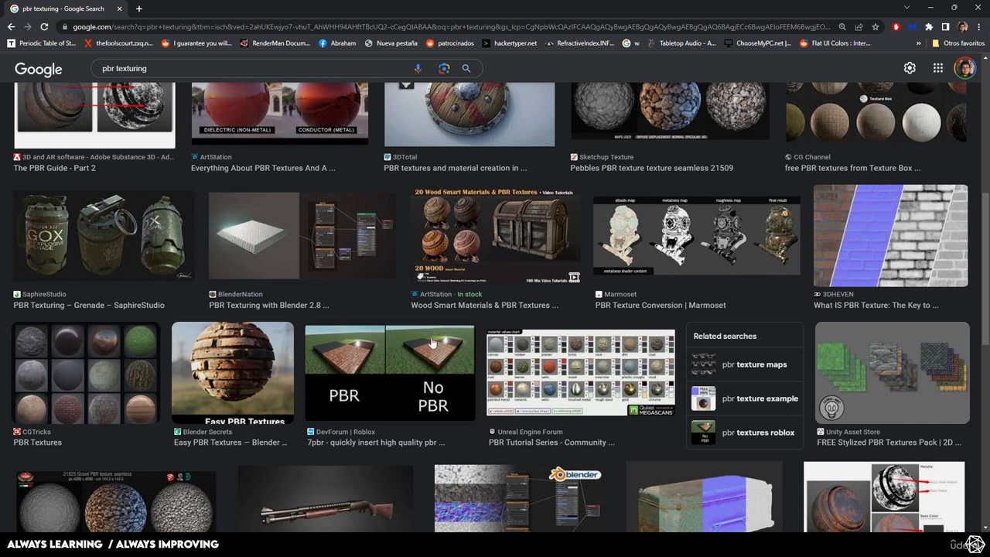
pyautogui.scroll(-3, 429, 334)
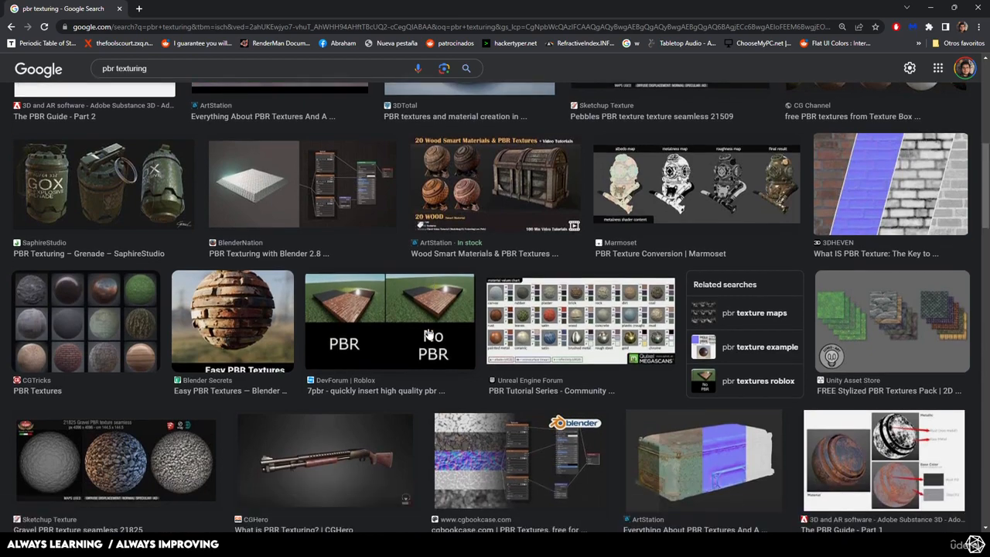
pyautogui.click(931, 7)
pyautogui.keyDown('alt'); pyautogui.moveTo(417, 242); pyautogui.dragTo(380, 267); pyautogui.keyUp('alt')
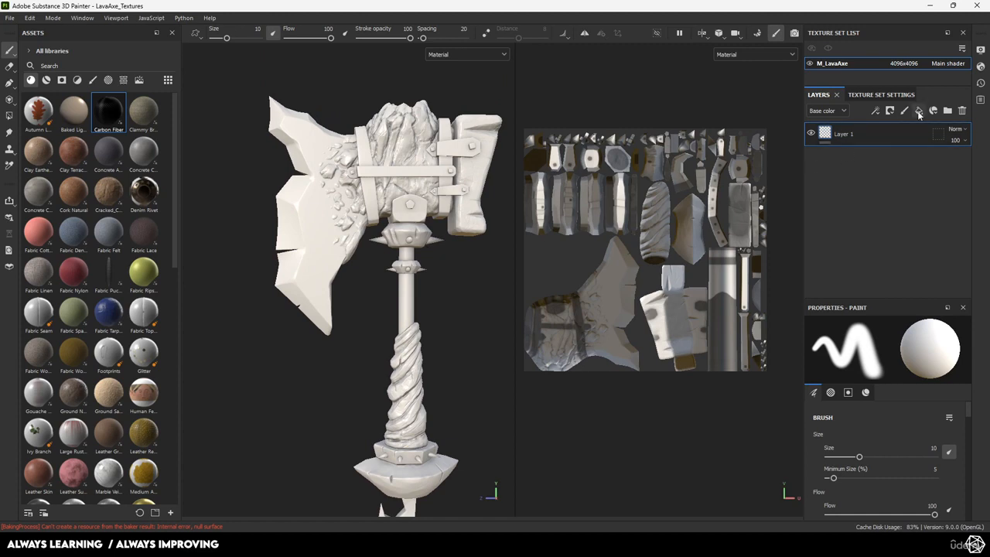
# Add Fill layer 1 above Layer 1 and open its BCBCBC base color picker
pyautogui.click(919, 111)
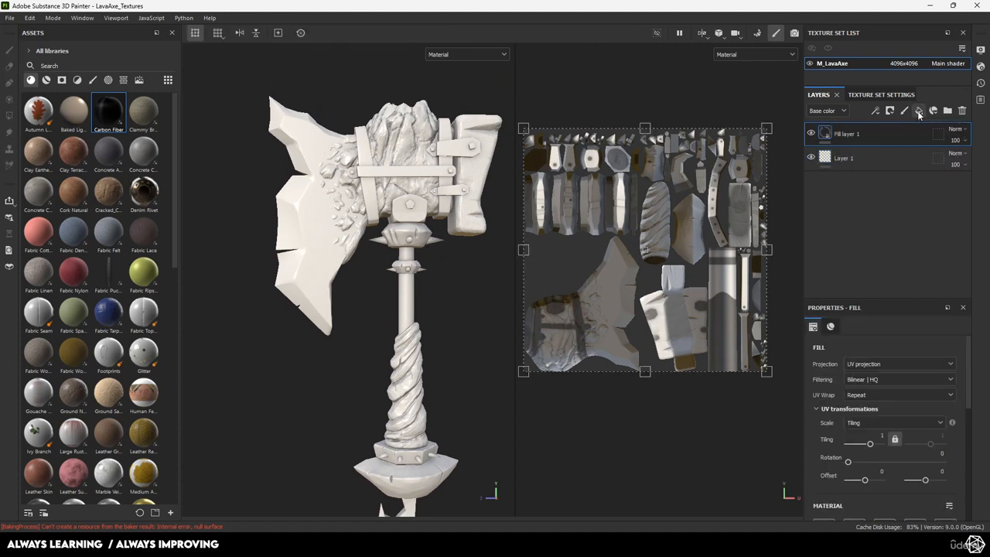
pyautogui.scroll(-5, 851, 371)
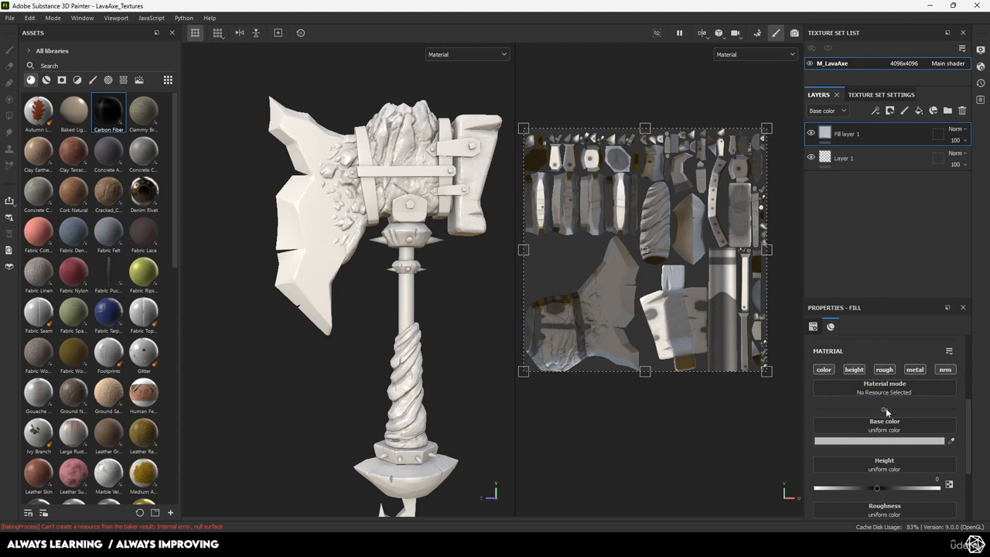
pyautogui.scroll(-1, 898, 386)
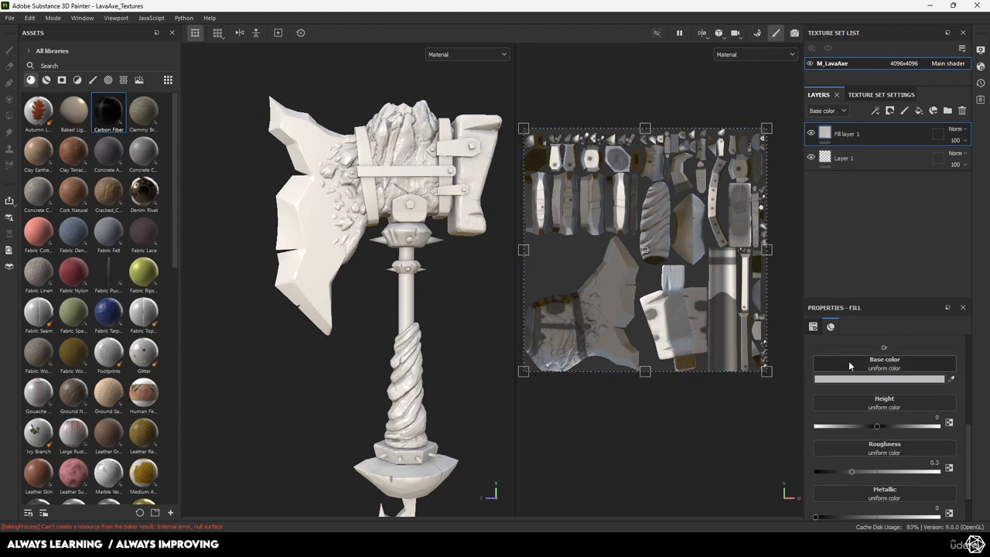
pyautogui.click(849, 379)
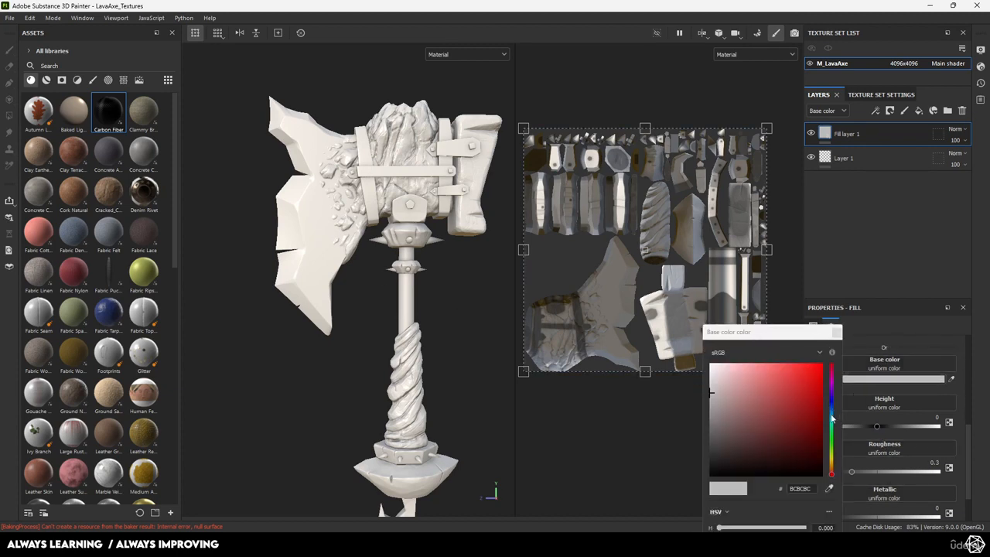
# Set the fill's base color to a dark teal and close the picker
pyautogui.click(831, 417)
pyautogui.moveTo(808, 416)
pyautogui.mouseDown()
pyautogui.moveTo(814, 389)
pyautogui.moveTo(803, 426)
pyautogui.moveTo(809, 420)
pyautogui.mouseUp()
pyautogui.click(836, 333)
pyautogui.keyDown('alt'); pyautogui.moveTo(371, 288); pyautogui.dragTo(422, 291); pyautogui.keyUp('alt')
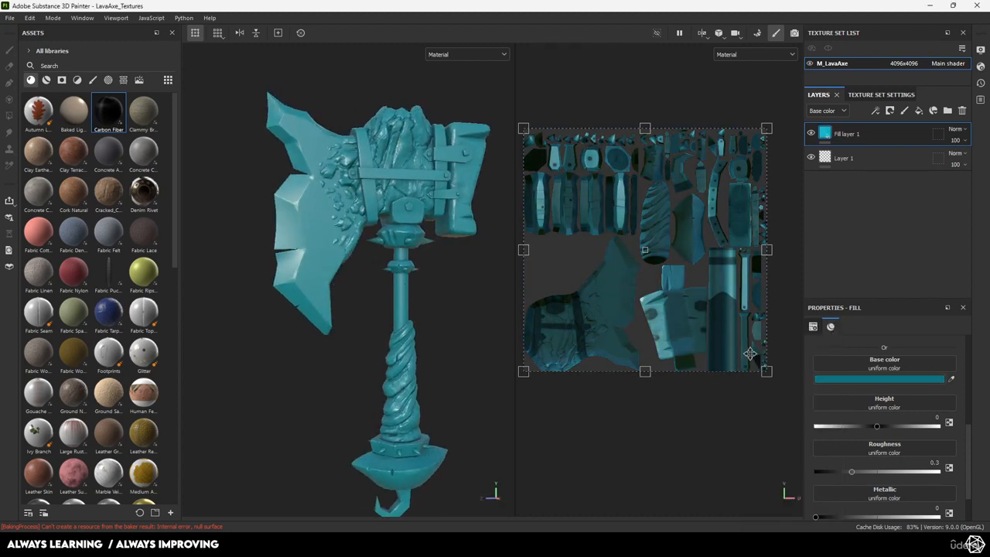
pyautogui.scroll(3, 393, 233)
pyautogui.keyDown('alt'); pyautogui.moveTo(392, 233); pyautogui.dragTo(401, 271, button='middle'); pyautogui.keyUp('alt')
pyautogui.keyDown('alt'); pyautogui.moveTo(401, 270); pyautogui.dragTo(381, 291); pyautogui.keyUp('alt')
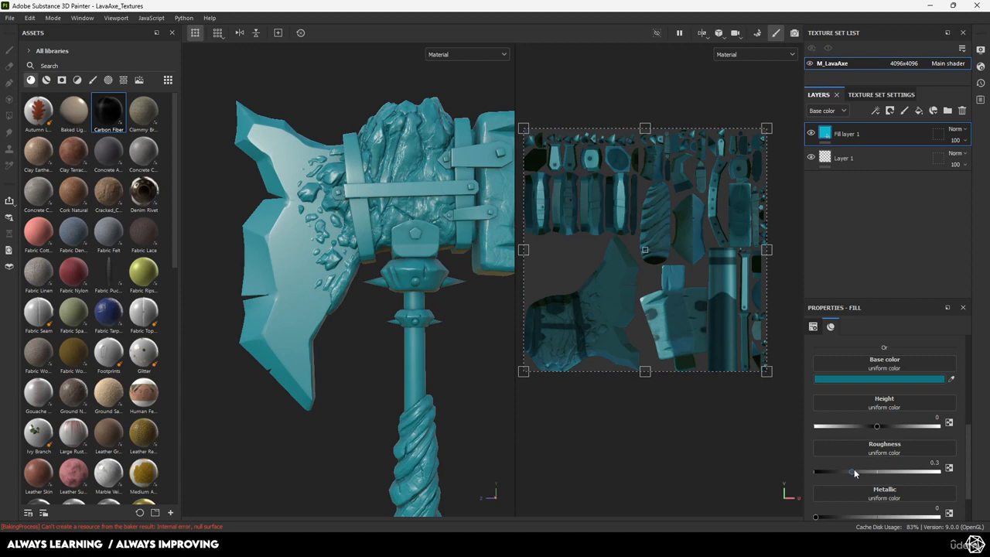
# Set the fill's roughness to about 0.15 and try the Metallic slider
pyautogui.moveTo(854, 472); pyautogui.dragTo(831, 470)
pyautogui.keyDown('alt'); pyautogui.moveTo(317, 352); pyautogui.dragTo(351, 352); pyautogui.keyUp('alt')
pyautogui.scroll(-3, 834, 437)
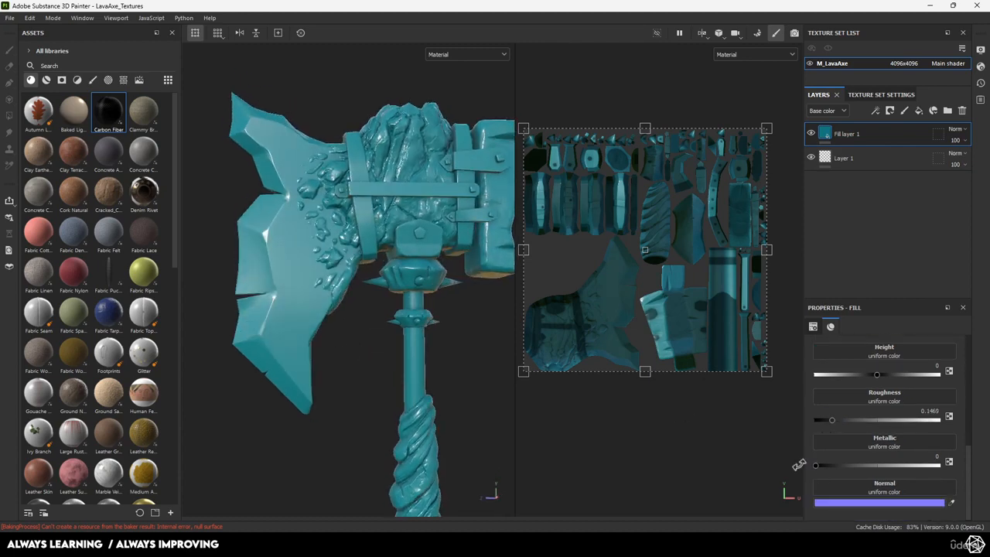
pyautogui.moveTo(817, 468); pyautogui.dragTo(798, 460)
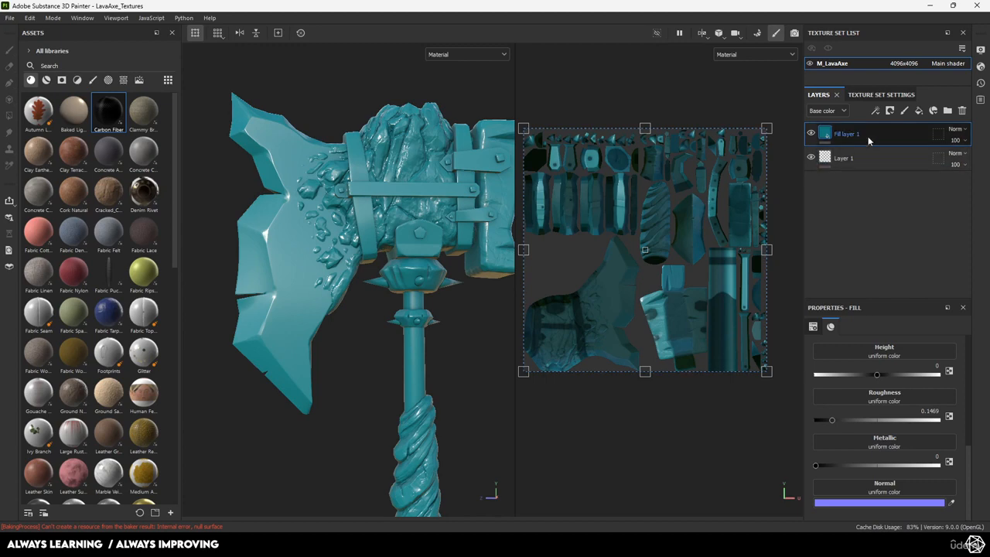
# Delete the teal fill, search assets for 'rust', and apply Metal Rust as a fill layer
pyautogui.press('Delete')
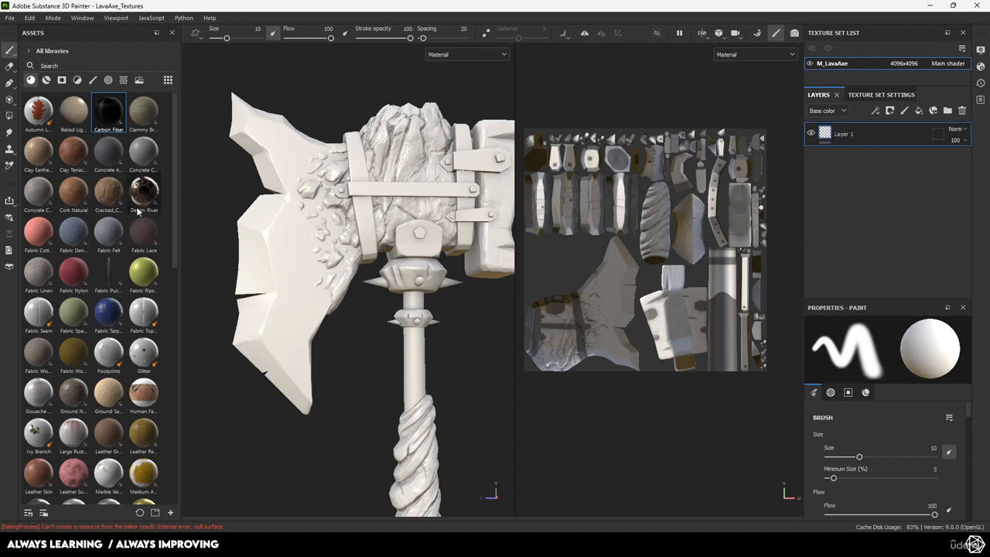
pyautogui.scroll(-15, 138, 211)
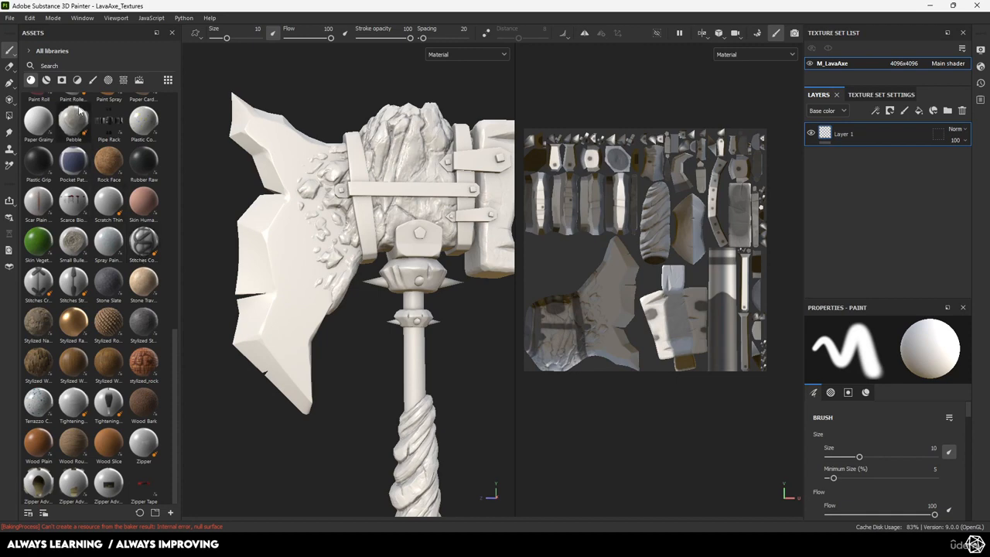
pyautogui.click(70, 67)
pyautogui.write('rust')
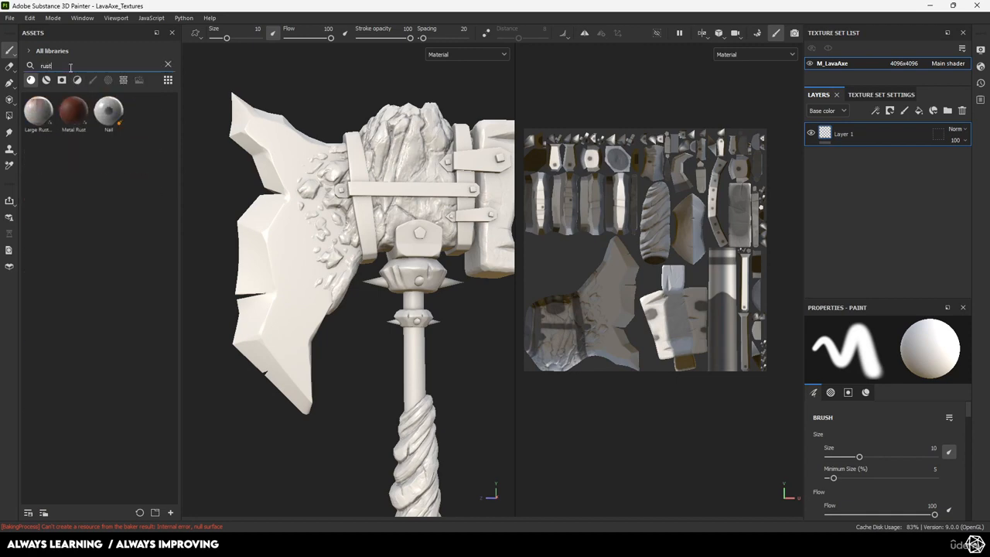
pyautogui.moveTo(73, 130)
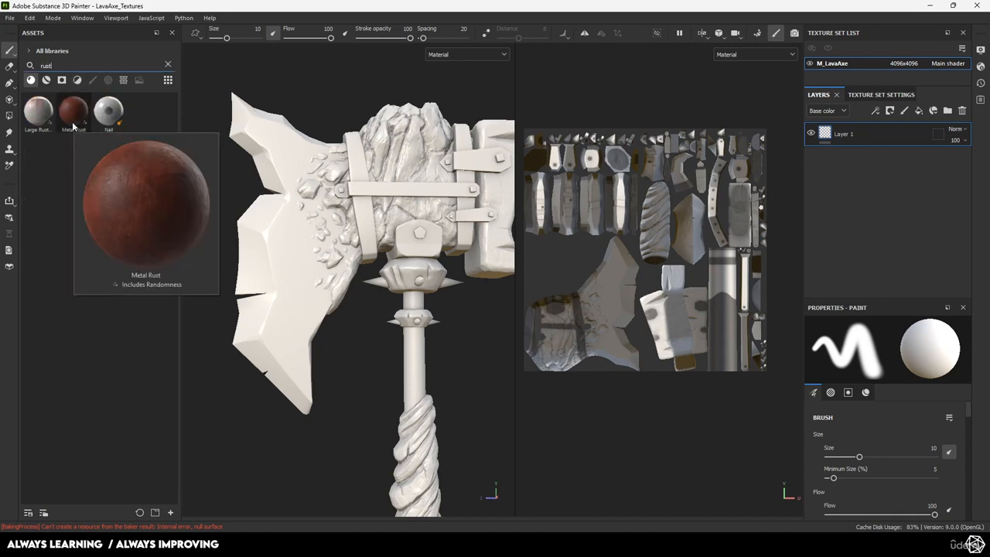
pyautogui.moveTo(74, 126); pyautogui.dragTo(842, 133)
pyautogui.keyDown('alt'); pyautogui.moveTo(413, 232); pyautogui.dragTo(416, 313); pyautogui.keyUp('alt')
pyautogui.keyDown('alt'); pyautogui.moveTo(416, 313); pyautogui.dragTo(352, 282, button='right'); pyautogui.keyUp('alt')
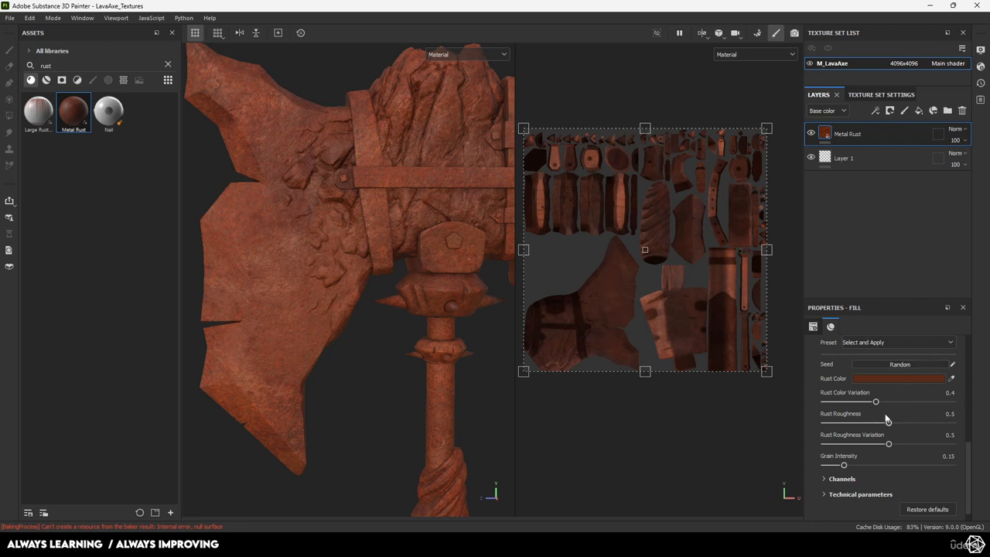
# Change the Metal Rust's Rust Color to a dark teal
pyautogui.scroll(4, 878, 418)
pyautogui.scroll(-4, 866, 415)
pyautogui.click(884, 379)
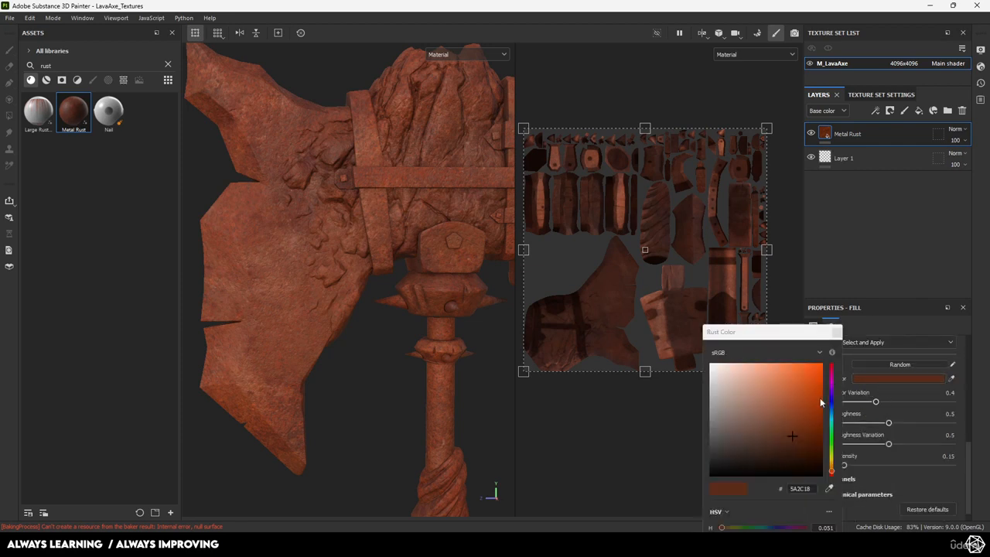
pyautogui.click(833, 451)
pyautogui.moveTo(803, 425)
pyautogui.mouseDown()
pyautogui.moveTo(794, 406)
pyautogui.moveTo(832, 420)
pyautogui.moveTo(793, 432)
pyautogui.mouseUp()
pyautogui.click(831, 427)
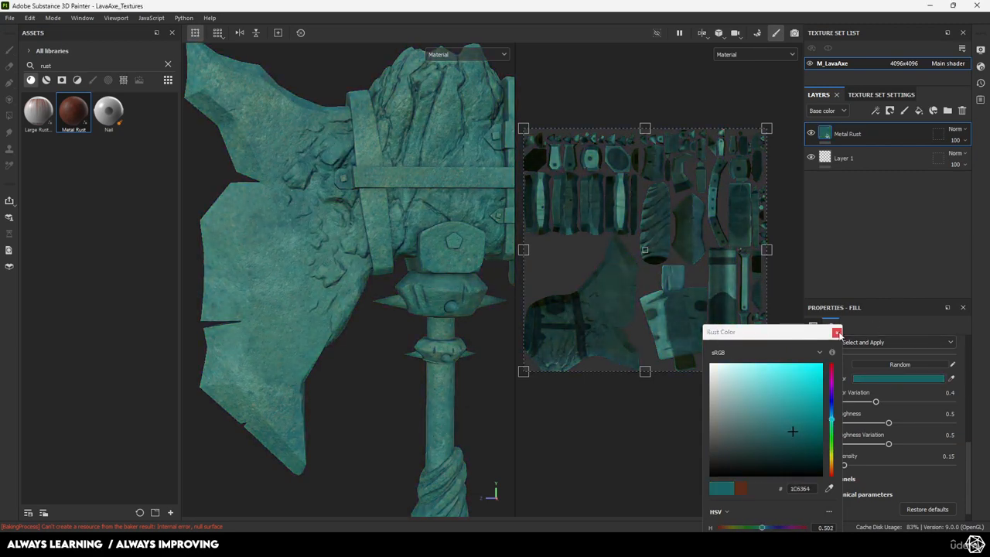
pyautogui.click(837, 332)
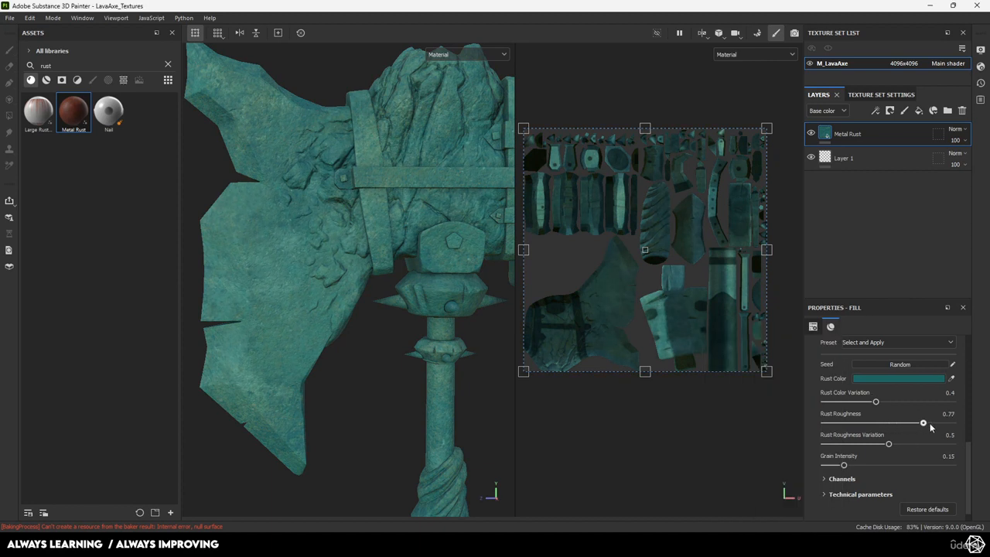
# Lower Rust Roughness, adjust Color Variation, set Grain Intensity to 0.16, then delete the layer
pyautogui.moveTo(952, 424); pyautogui.dragTo(862, 433)
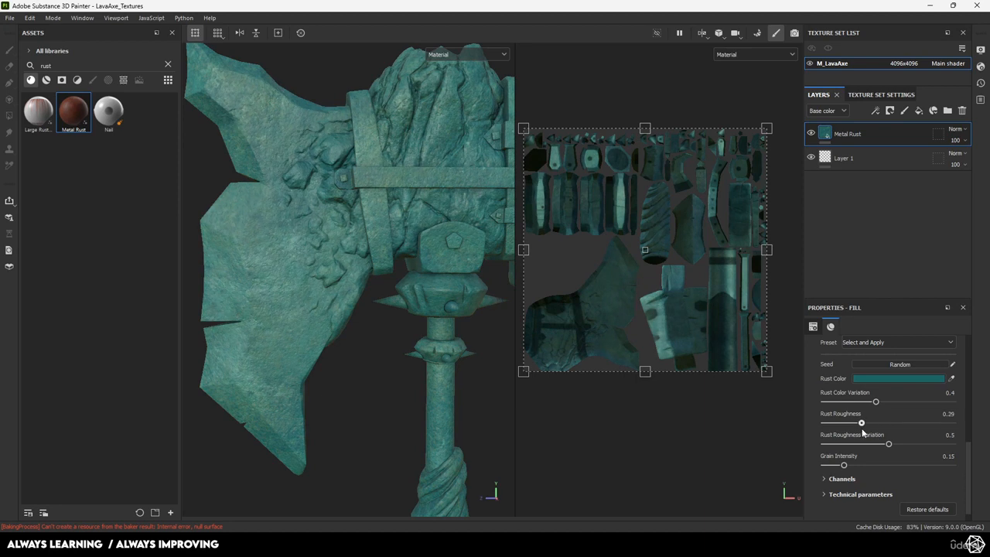
pyautogui.moveTo(917, 404); pyautogui.dragTo(867, 410)
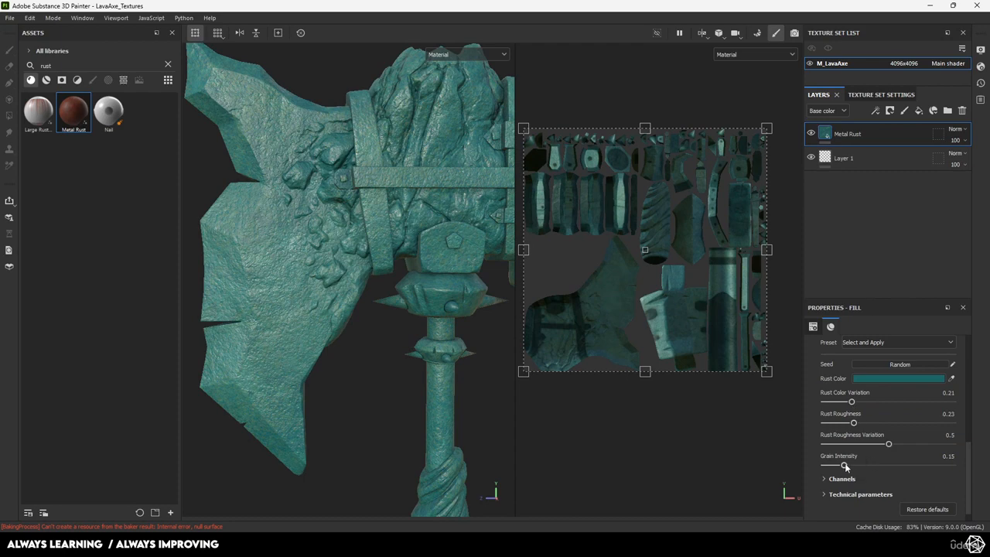
pyautogui.moveTo(845, 466)
pyautogui.mouseDown()
pyautogui.moveTo(919, 463)
pyautogui.moveTo(845, 465)
pyautogui.mouseUp()
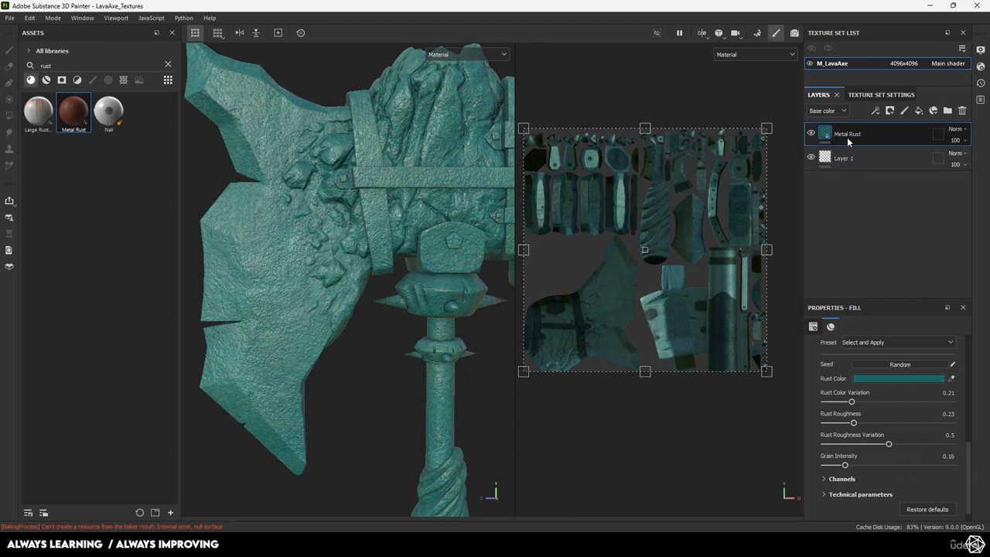
pyautogui.press('Delete')
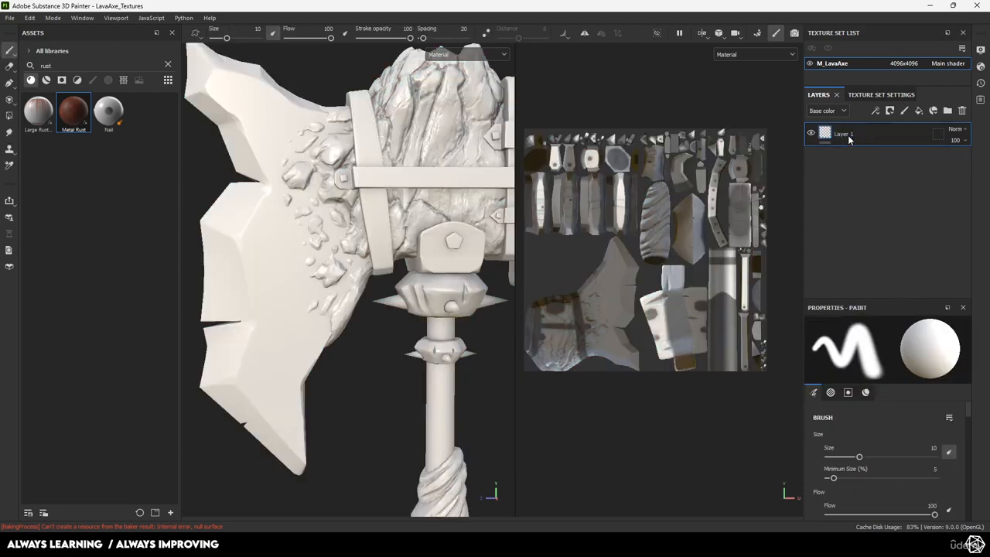
# Replace the asset search with 'paint', browse results, and drag Metal Galvanized onto the UV view
pyautogui.doubleClick(70, 69)
pyautogui.write('paint')
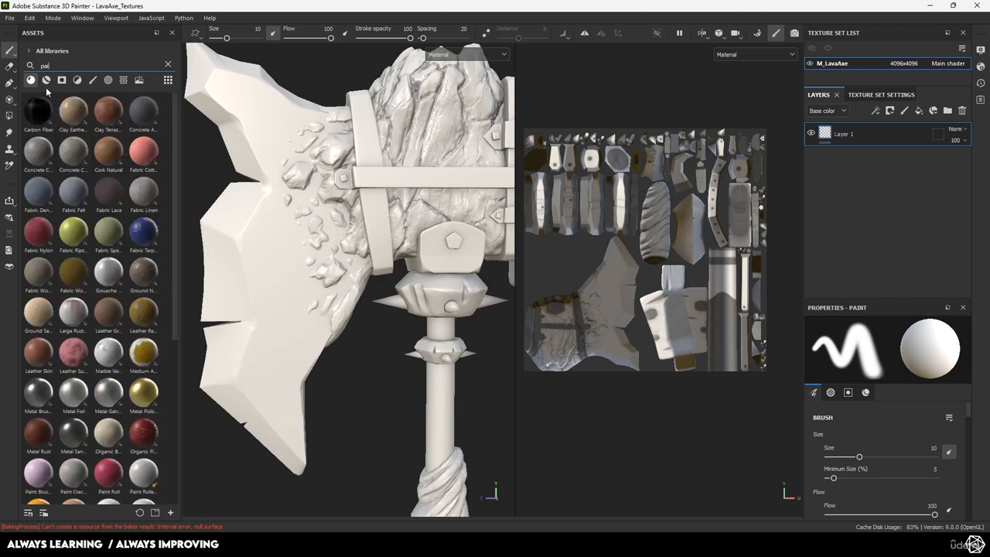
pyautogui.scroll(-5, 123, 385)
pyautogui.scroll(2, 124, 385)
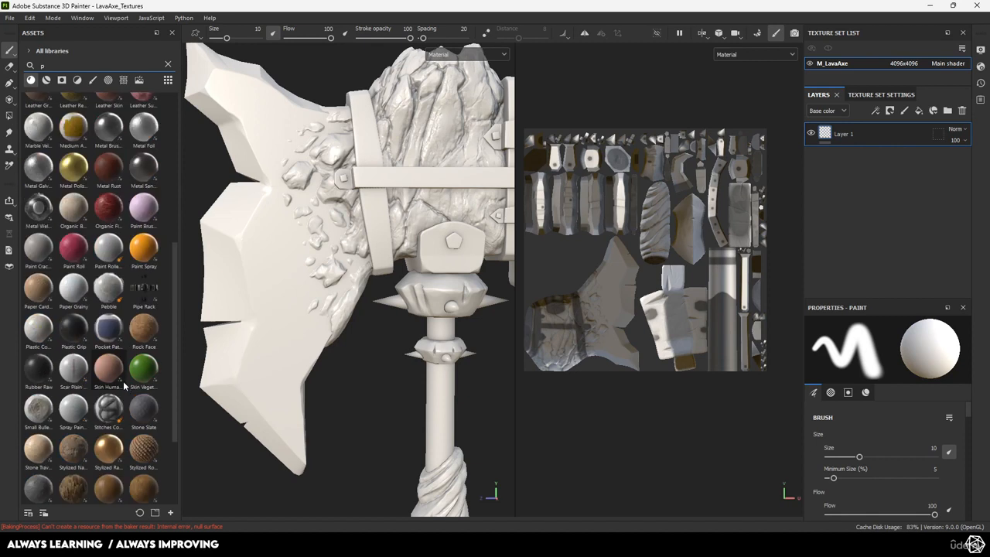
pyautogui.scroll(3, 138, 374)
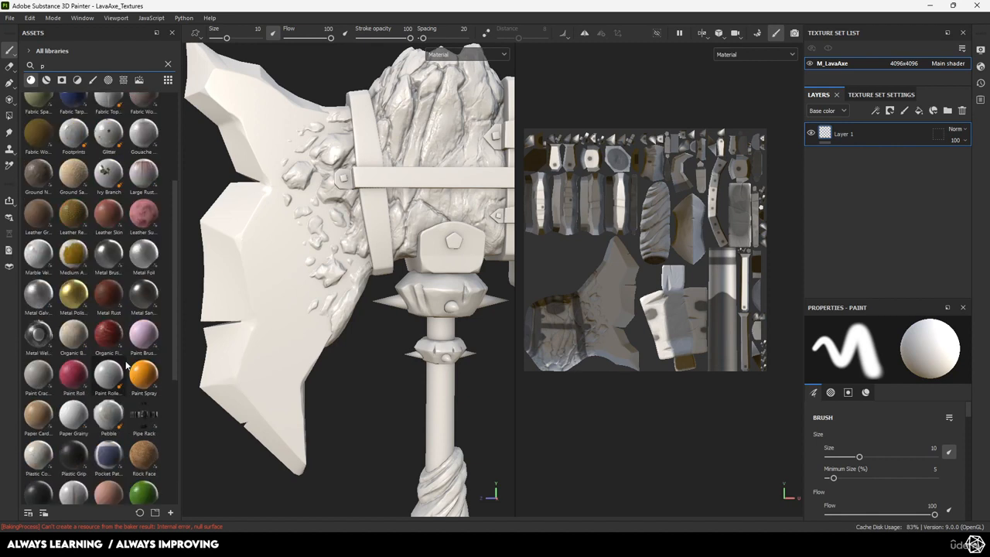
pyautogui.moveTo(71, 381)
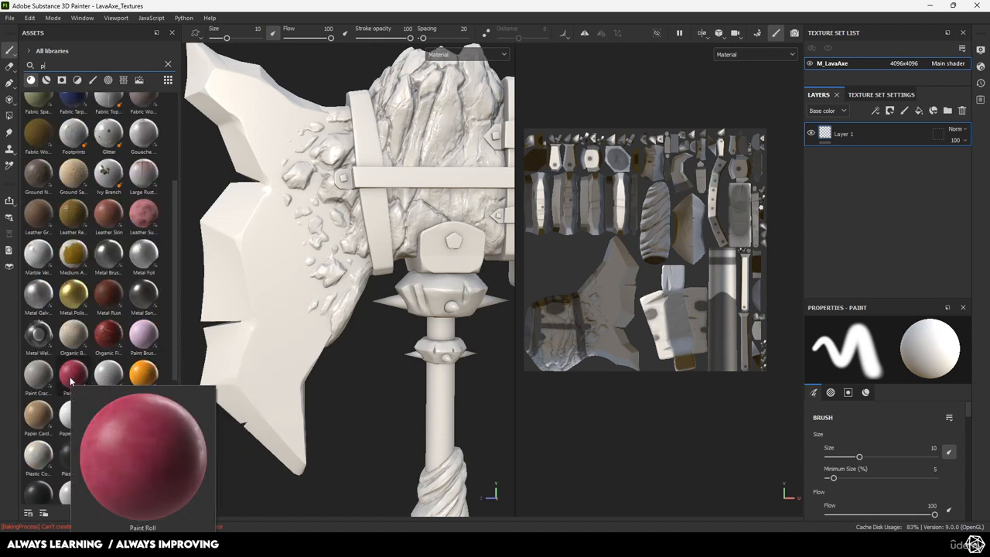
pyautogui.scroll(3, 82, 262)
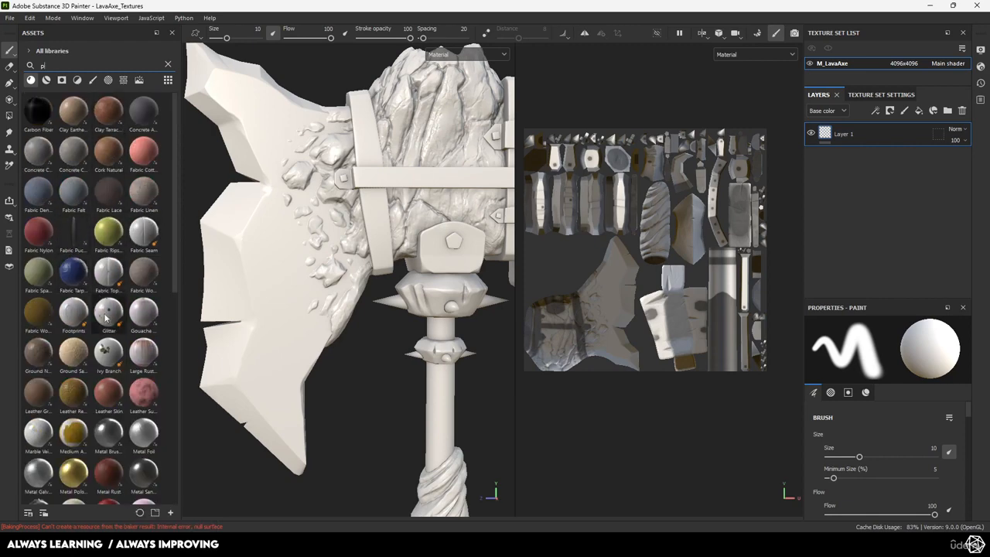
pyautogui.scroll(-5, 106, 317)
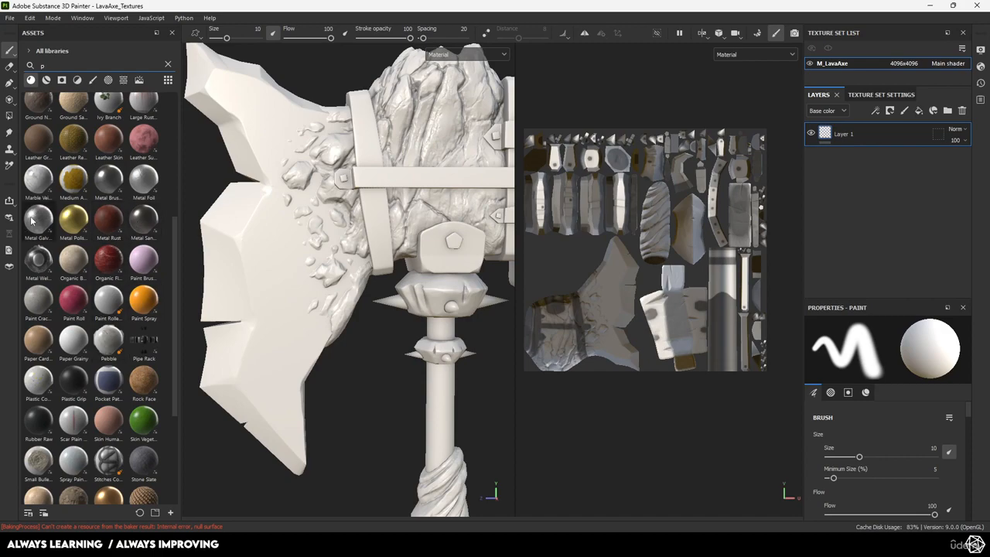
pyautogui.moveTo(31, 221); pyautogui.dragTo(602, 205)
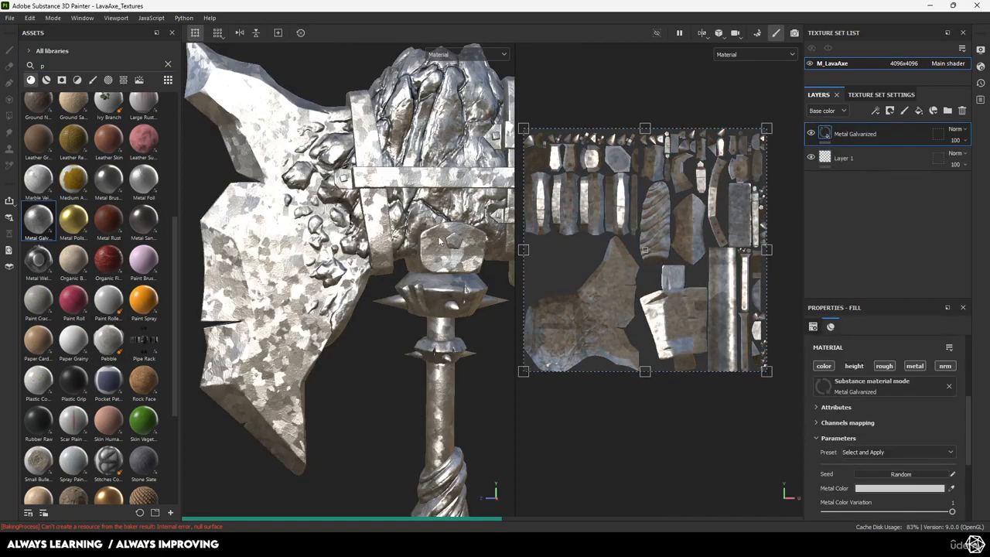
# Adjust the galvanized metal's roughness and color variation and tint its Metal Color red
pyautogui.moveTo(368, 276)
pyautogui.keyDown('alt'); pyautogui.mouseDown()
pyautogui.moveTo(358, 266)
pyautogui.moveTo(412, 259)
pyautogui.moveTo(340, 251)
pyautogui.moveTo(367, 273)
pyautogui.mouseUp(); pyautogui.keyUp('alt')
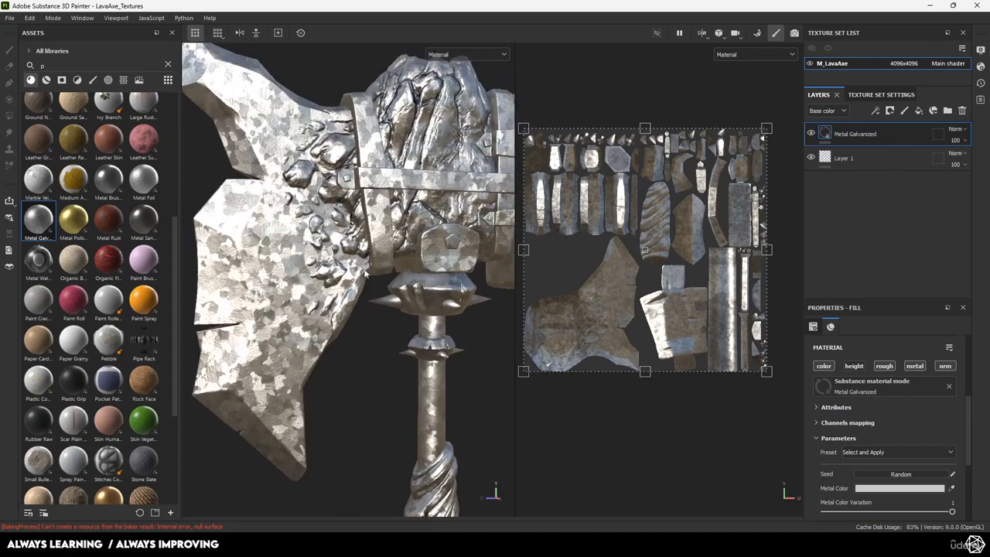
pyautogui.scroll(-3, 864, 462)
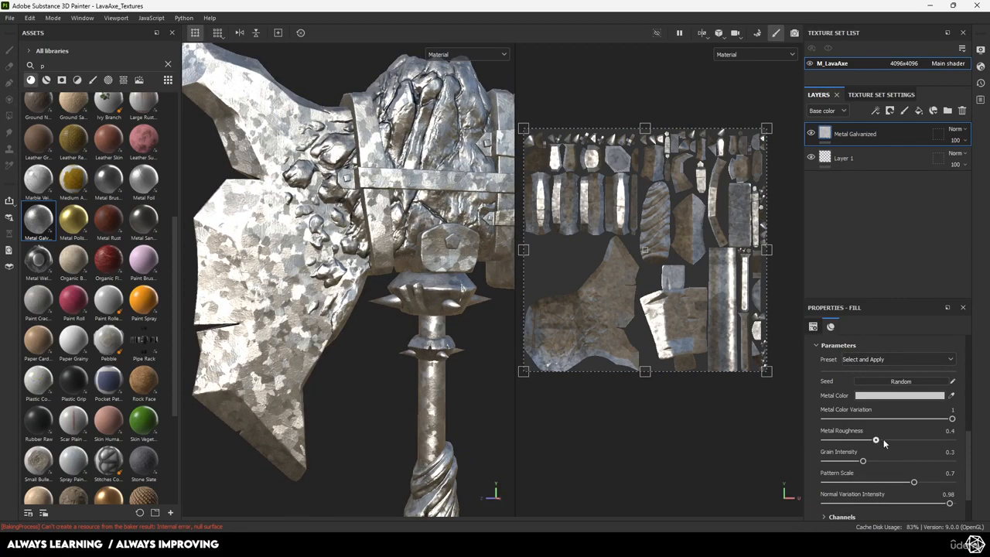
pyautogui.moveTo(883, 443); pyautogui.dragTo(861, 440)
pyautogui.moveTo(952, 418); pyautogui.dragTo(914, 418)
pyautogui.click(899, 395)
pyautogui.moveTo(792, 405); pyautogui.dragTo(798, 400)
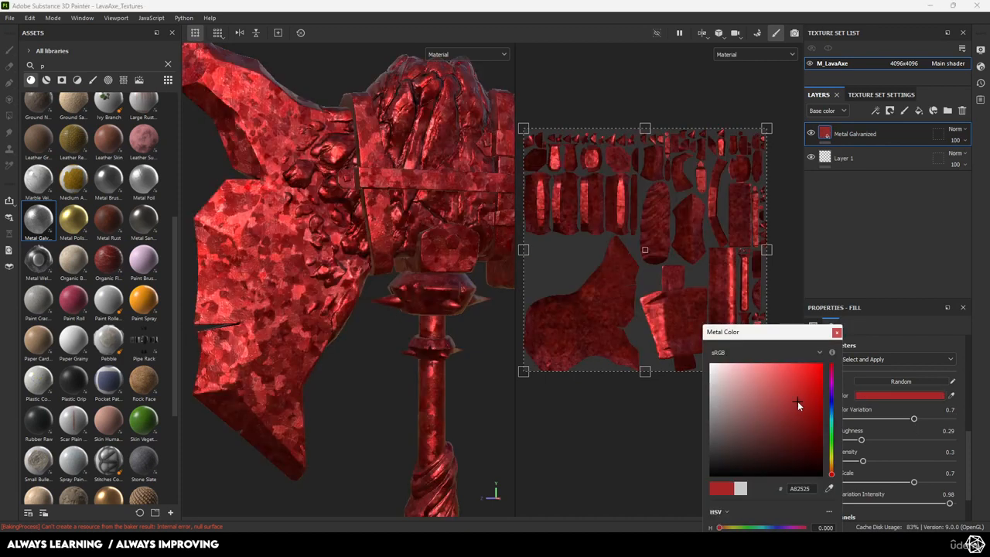
pyautogui.scroll(-5, 371, 308)
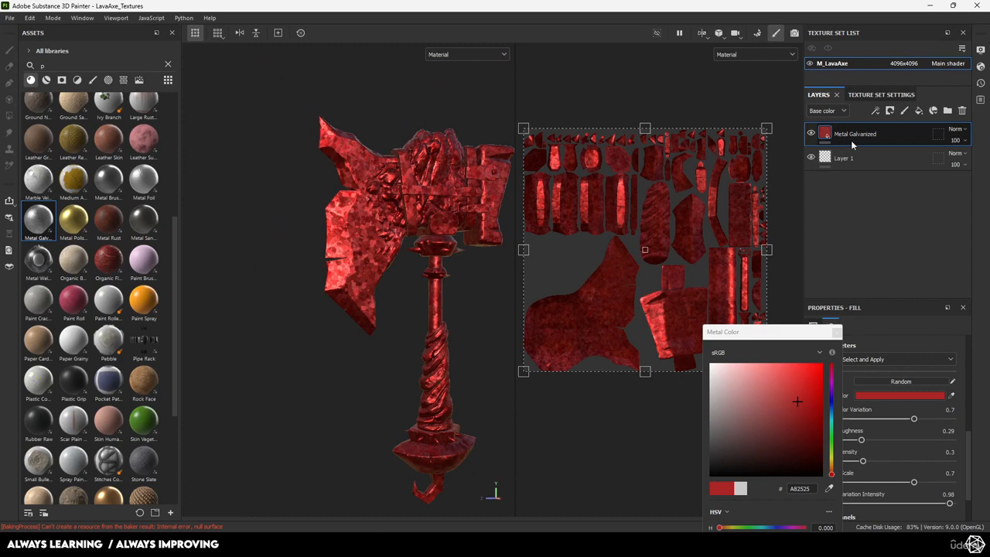
# Delete the Metal Galvanized layer and reframe the plain white axe
pyautogui.press('Delete')
pyautogui.keyDown('alt'); pyautogui.moveTo(327, 232); pyautogui.dragTo(297, 256, button='middle'); pyautogui.keyUp('alt')
pyautogui.keyDown('alt'); pyautogui.moveTo(297, 257); pyautogui.dragTo(332, 309, button='right'); pyautogui.keyUp('alt')
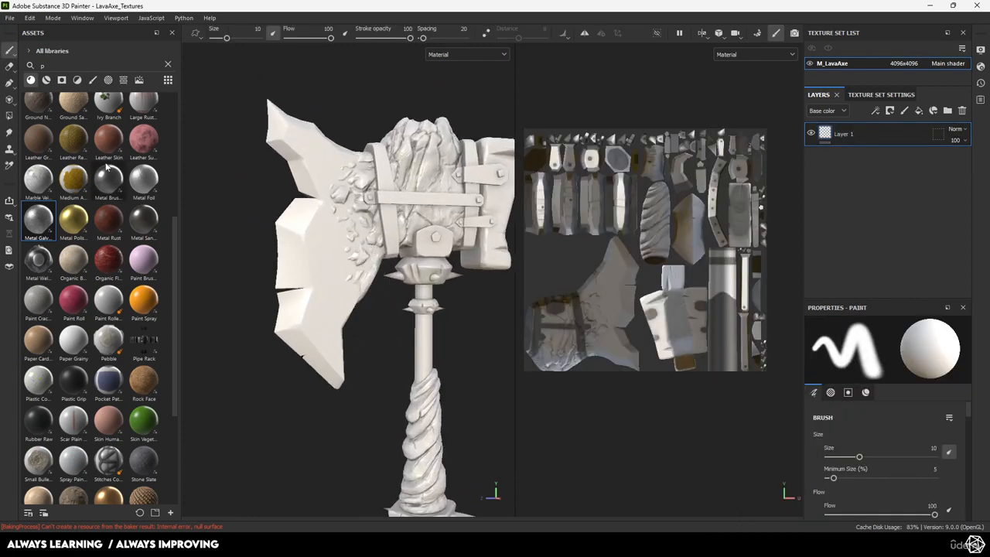
# Cycle the F1/F2/F3 view modes, ending with the 3D viewport only
pyautogui.keyDown('alt'); pyautogui.moveTo(345, 218); pyautogui.dragTo(325, 182, button='middle'); pyautogui.keyUp('alt')
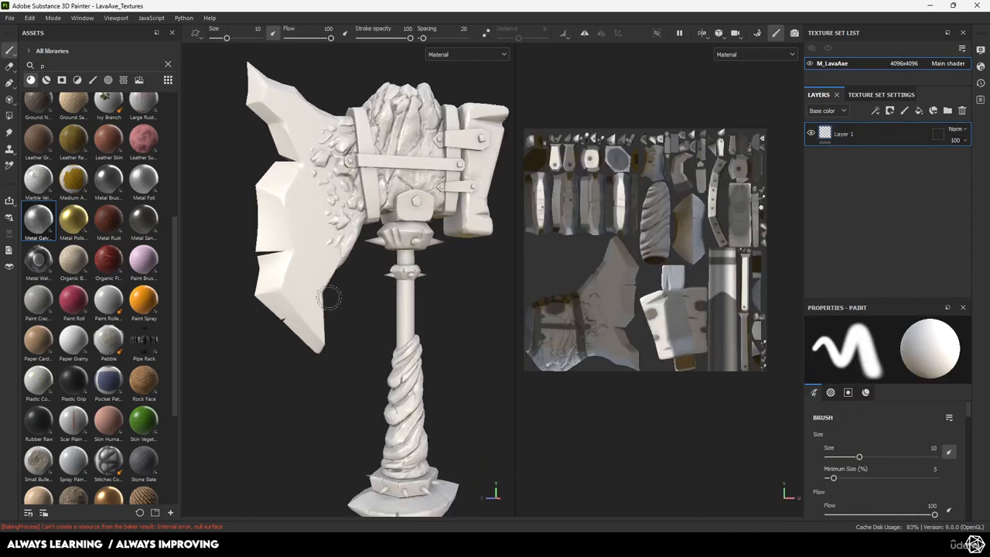
pyautogui.keyDown('alt'); pyautogui.moveTo(388, 248); pyautogui.dragTo(414, 272, button='middle'); pyautogui.keyUp('alt')
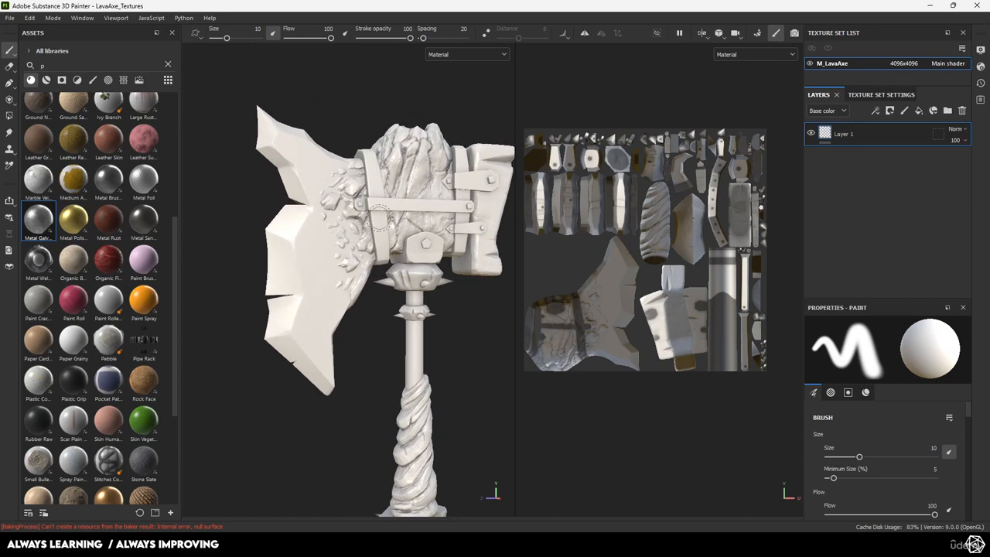
pyautogui.press('F2')
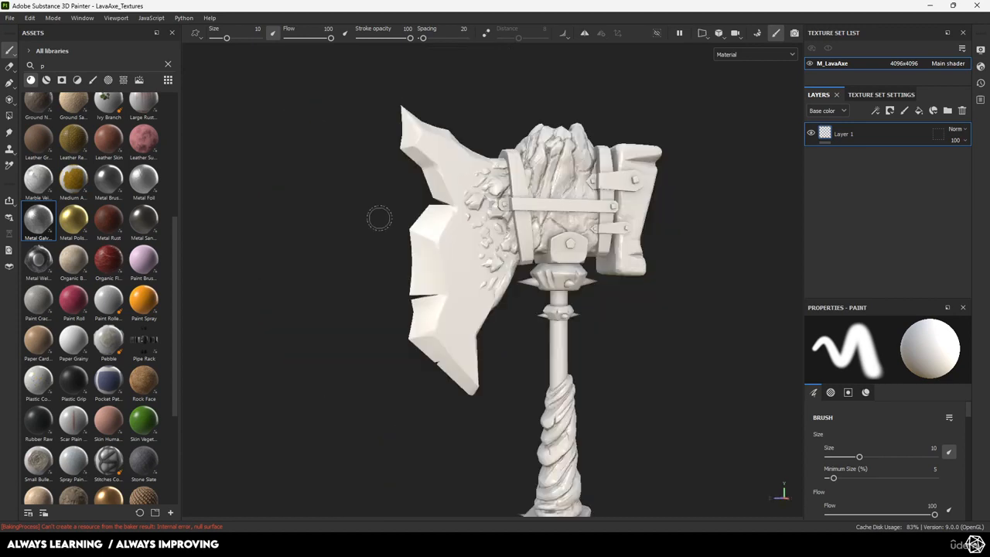
pyautogui.press('F3')
pyautogui.press('F2')
pyautogui.press('F1')
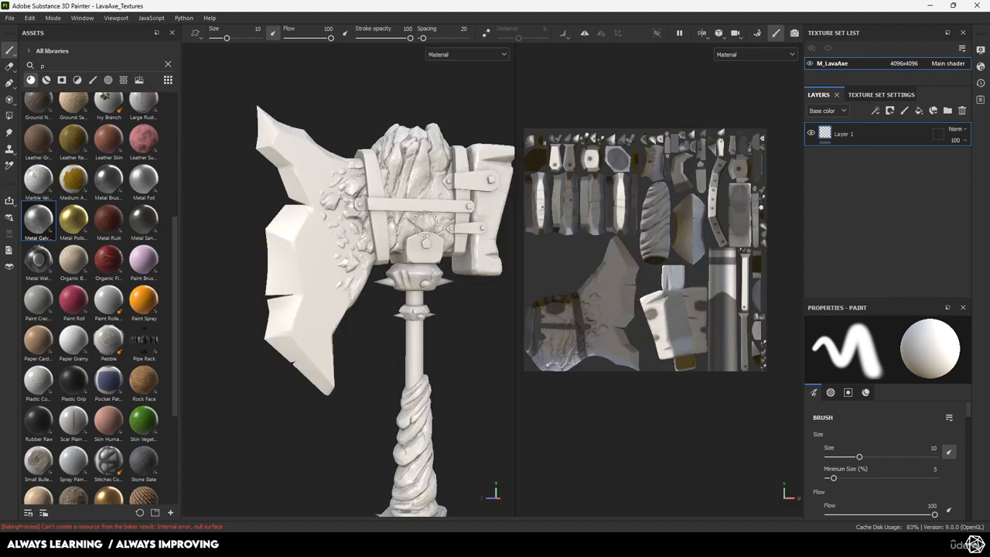
pyautogui.press('F2')
# Pan, zoom and orbit so the whole axe, hook included, fits the 3D view
pyautogui.keyDown('alt'); pyautogui.moveTo(595, 301); pyautogui.dragTo(533, 219, button='middle'); pyautogui.keyUp('alt')
pyautogui.keyDown('alt'); pyautogui.moveTo(533, 219); pyautogui.dragTo(472, 239, button='right'); pyautogui.keyUp('alt')
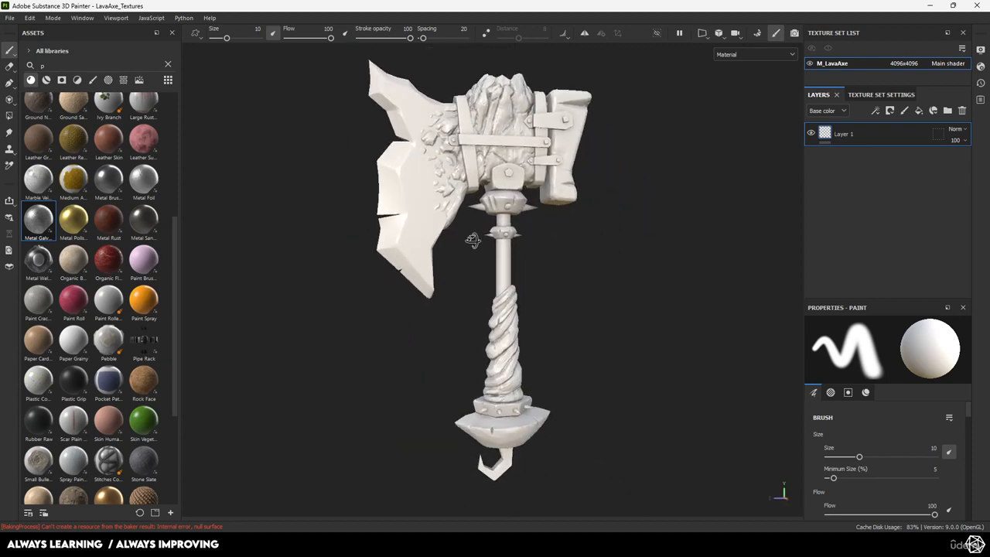
pyautogui.keyDown('alt'); pyautogui.moveTo(472, 239); pyautogui.dragTo(462, 255, button='middle'); pyautogui.keyUp('alt')
pyautogui.keyDown('alt'); pyautogui.moveTo(464, 254); pyautogui.dragTo(514, 263); pyautogui.keyUp('alt')
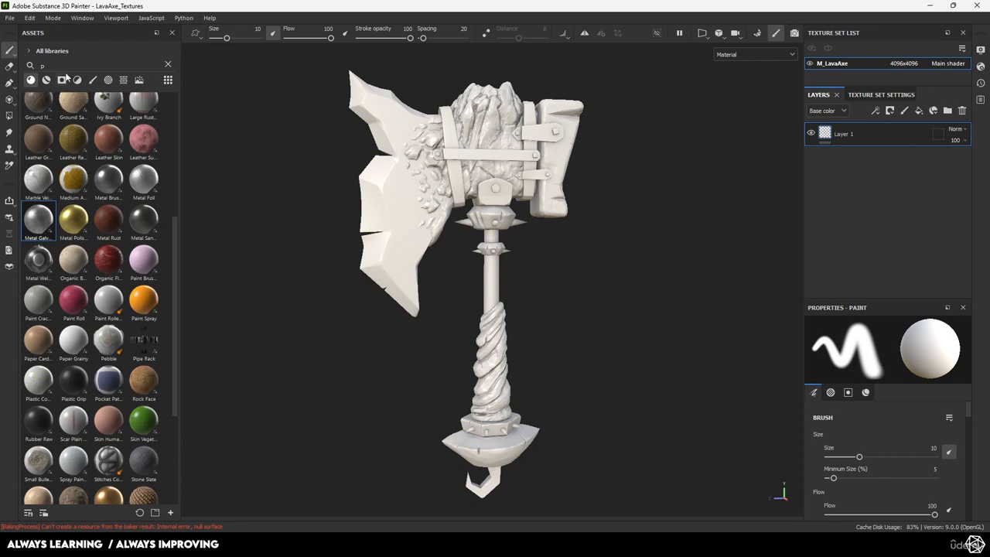
# Search assets for 'metal' and drag Metal Brushed into the Layers panel as a fill
pyautogui.press('BackSpace')
pyautogui.write('metal')
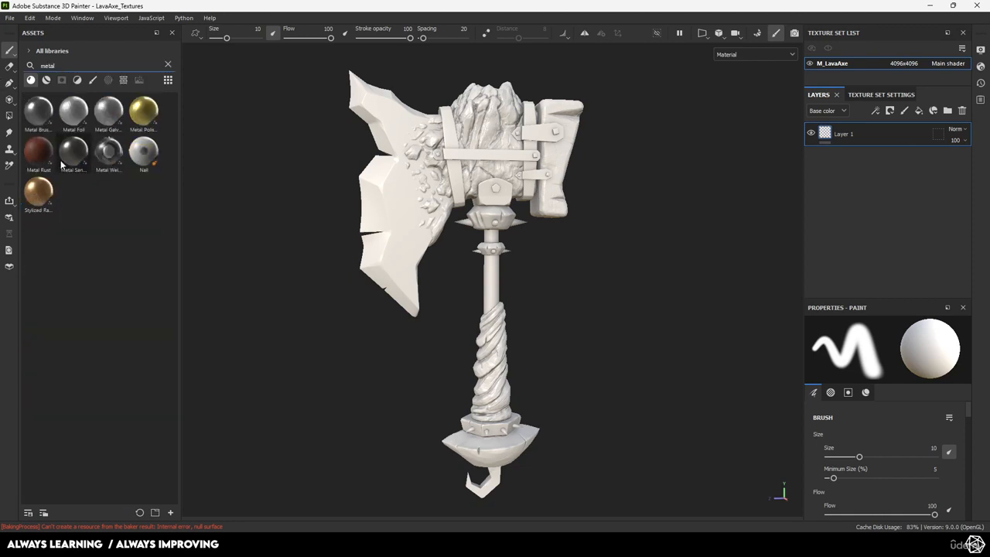
pyautogui.moveTo(61, 164)
pyautogui.moveTo(74, 126)
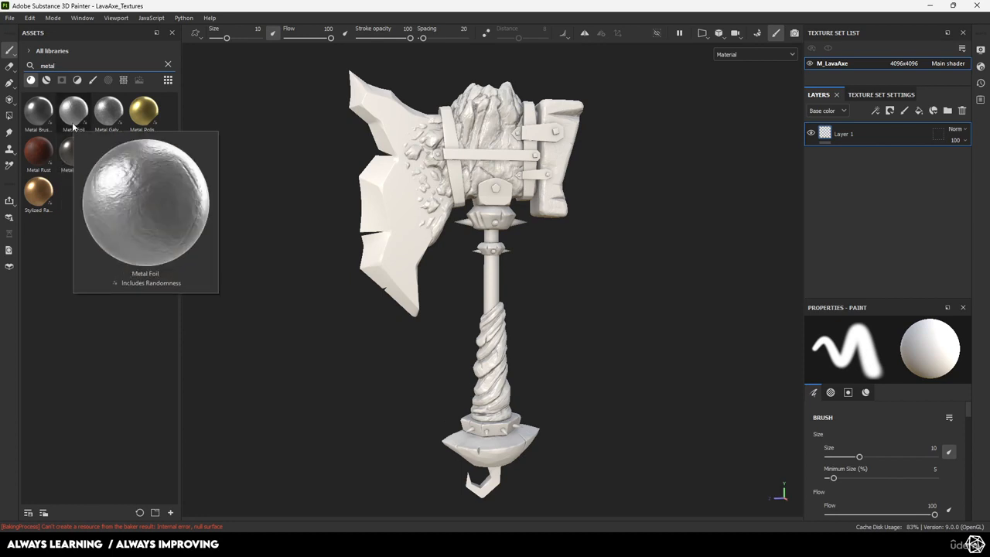
pyautogui.moveTo(43, 111)
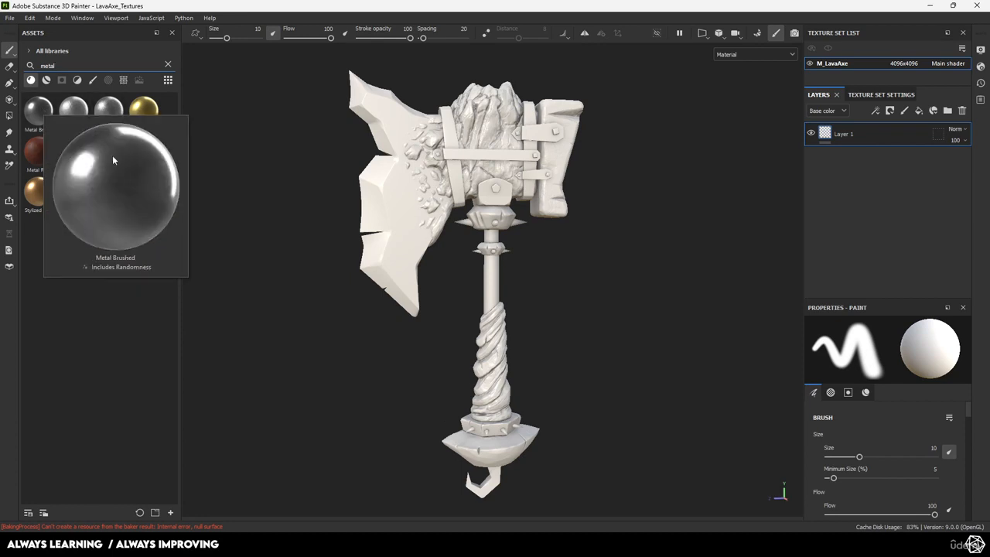
pyautogui.moveTo(43, 110)
pyautogui.mouseDown()
pyautogui.moveTo(441, 144)
pyautogui.moveTo(44, 108)
pyautogui.moveTo(203, 143)
pyautogui.moveTo(684, 181)
pyautogui.mouseUp()
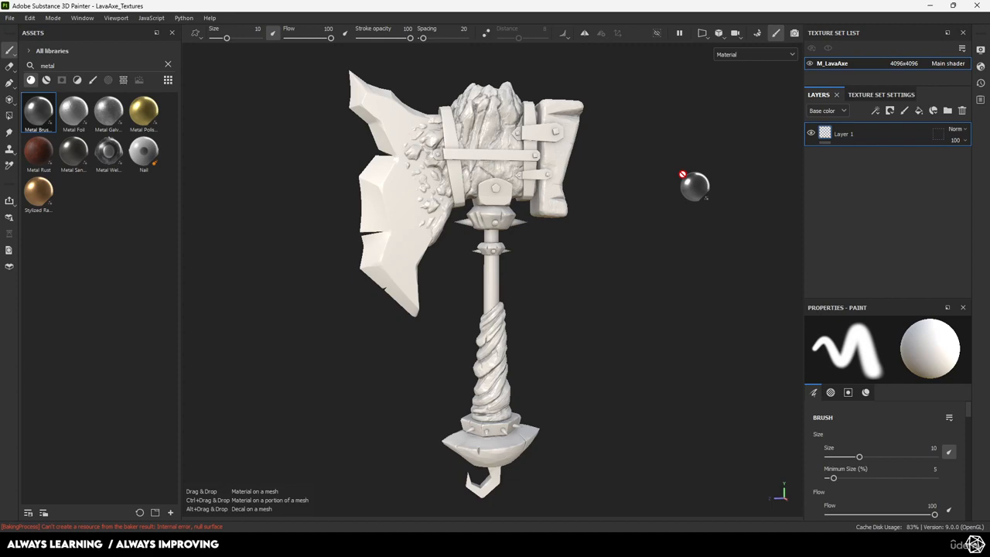
pyautogui.moveTo(684, 181)
pyautogui.mouseDown()
pyautogui.moveTo(859, 148)
pyautogui.moveTo(866, 130)
pyautogui.mouseUp()
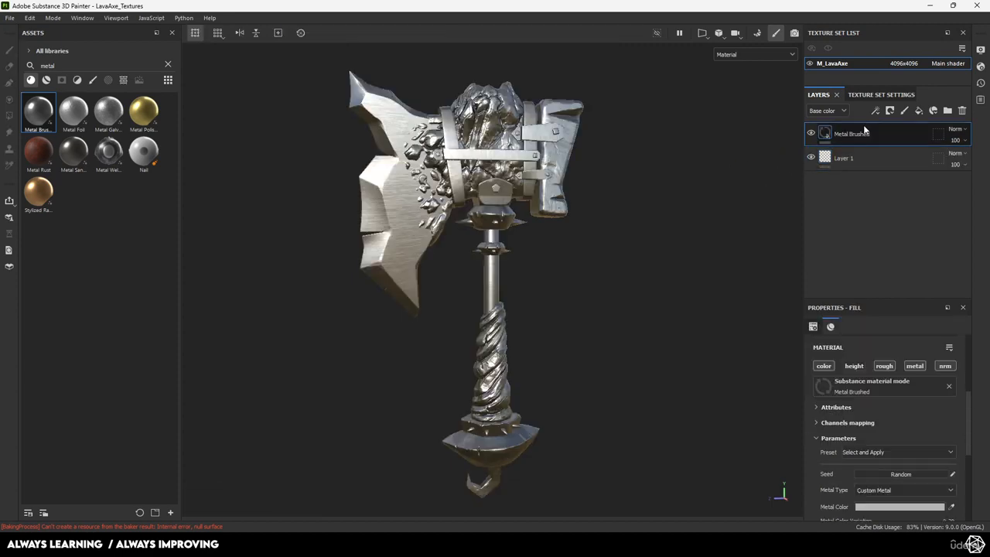
# Darken the Metal Brushed fill's colour to dark grey
pyautogui.keyDown('alt'); pyautogui.moveTo(571, 221); pyautogui.dragTo(426, 193); pyautogui.keyUp('alt')
pyautogui.keyDown('alt'); pyautogui.moveTo(425, 194); pyautogui.dragTo(633, 291, button='right'); pyautogui.keyUp('alt')
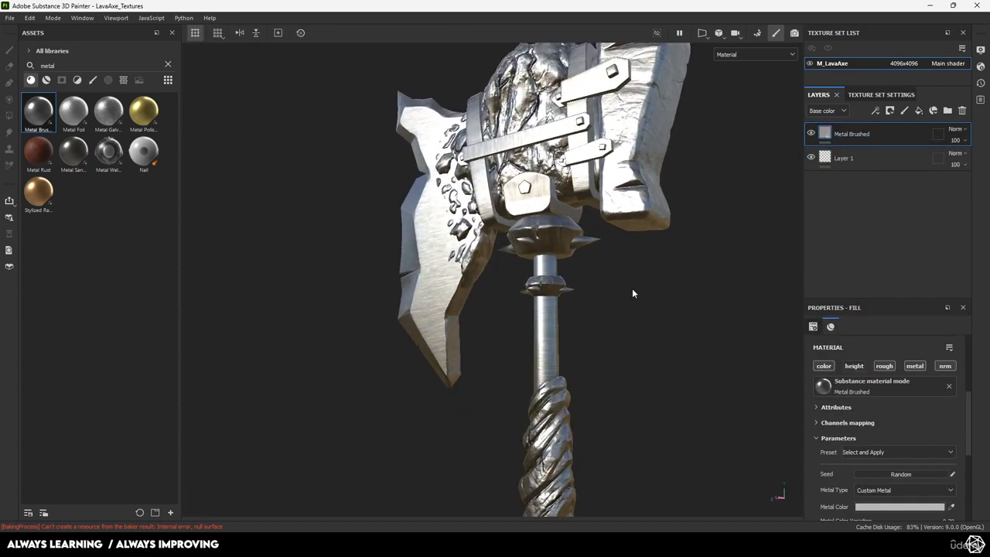
pyautogui.keyDown('alt'); pyautogui.moveTo(633, 292); pyautogui.dragTo(620, 271); pyautogui.keyUp('alt')
pyautogui.scroll(-2, 882, 472)
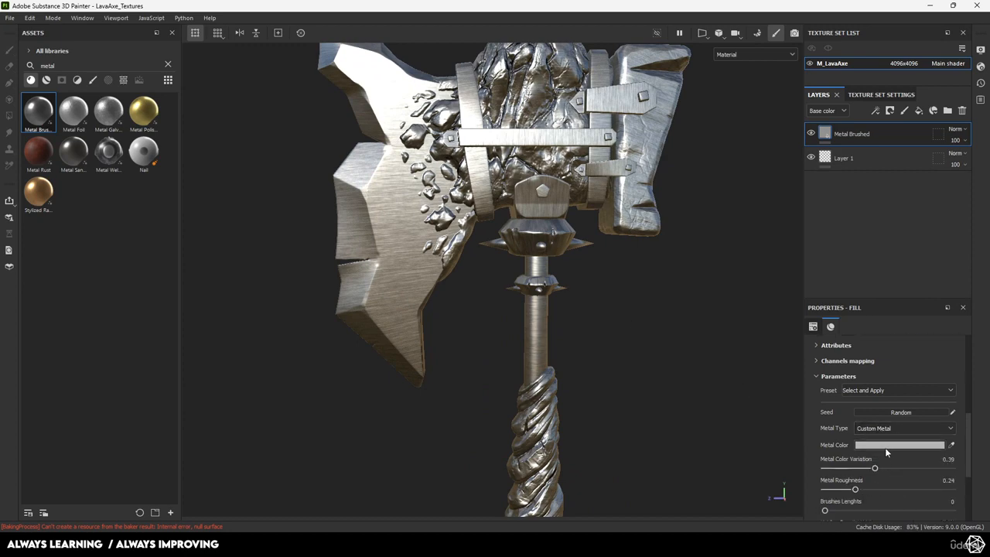
pyautogui.click(889, 446)
pyautogui.moveTo(762, 414)
pyautogui.mouseDown()
pyautogui.moveTo(709, 449)
pyautogui.moveTo(704, 425)
pyautogui.mouseUp()
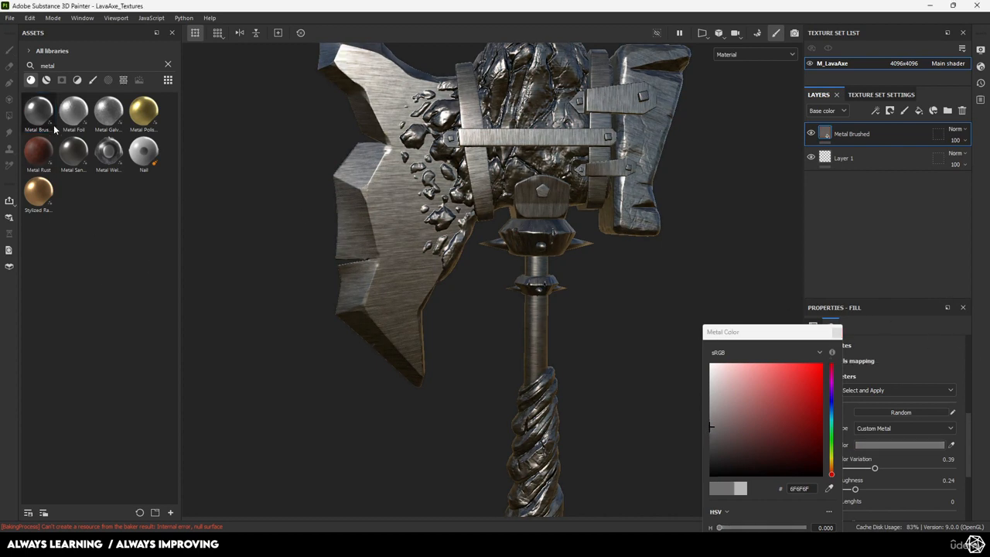
# Filter the metal asset results to materials only and select the Metal Brushed fill layer
pyautogui.click(77, 81)
pyautogui.click(46, 81)
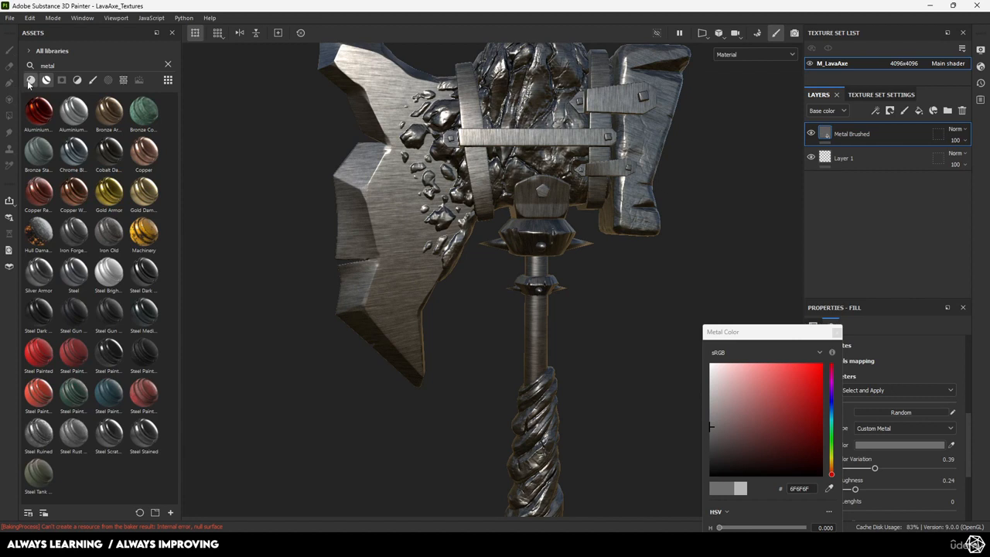
pyautogui.click(31, 81)
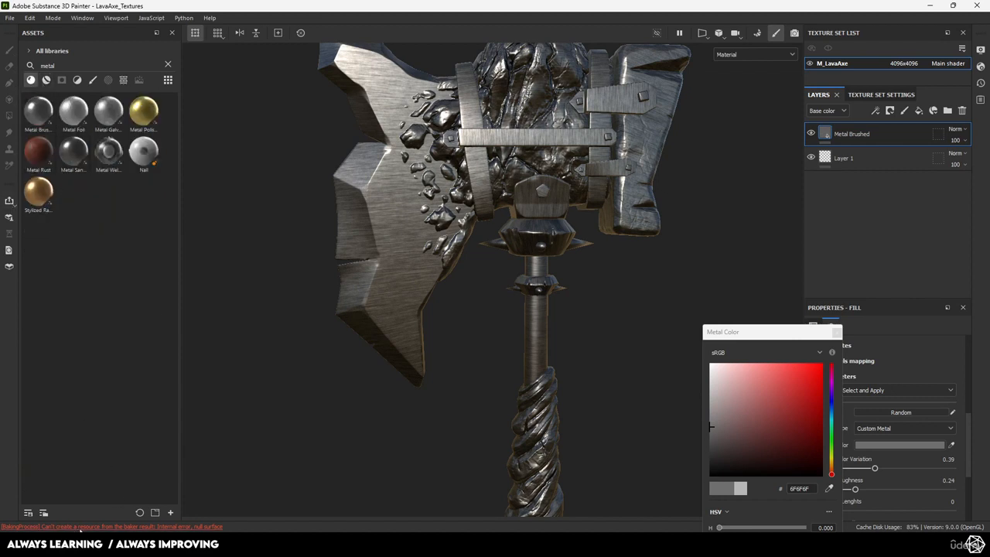
pyautogui.click(69, 528)
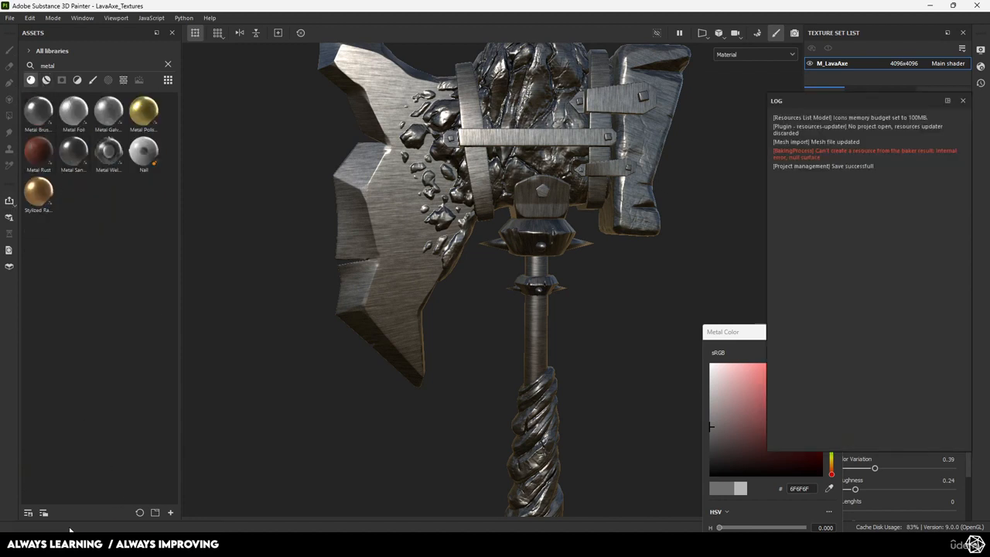
pyautogui.click(963, 100)
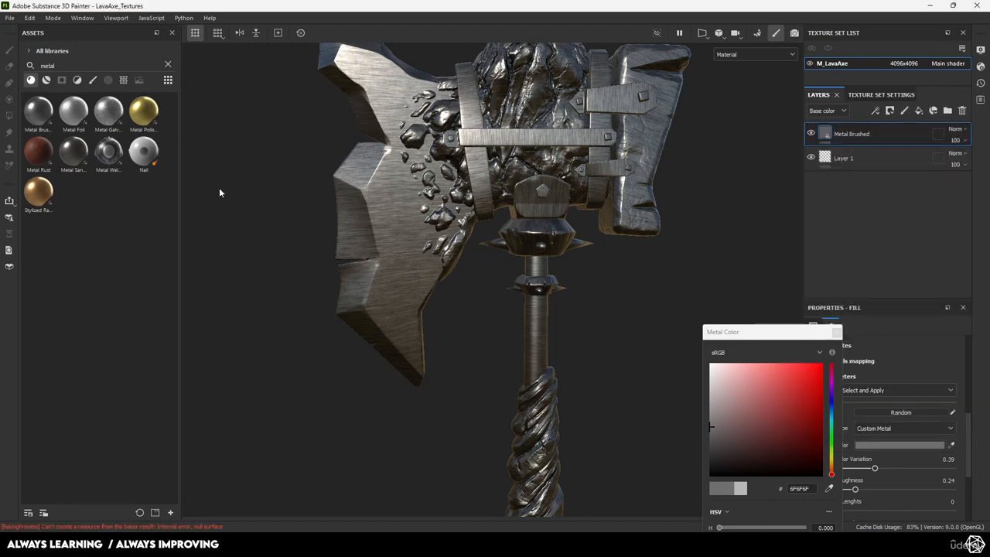
pyautogui.click(31, 81)
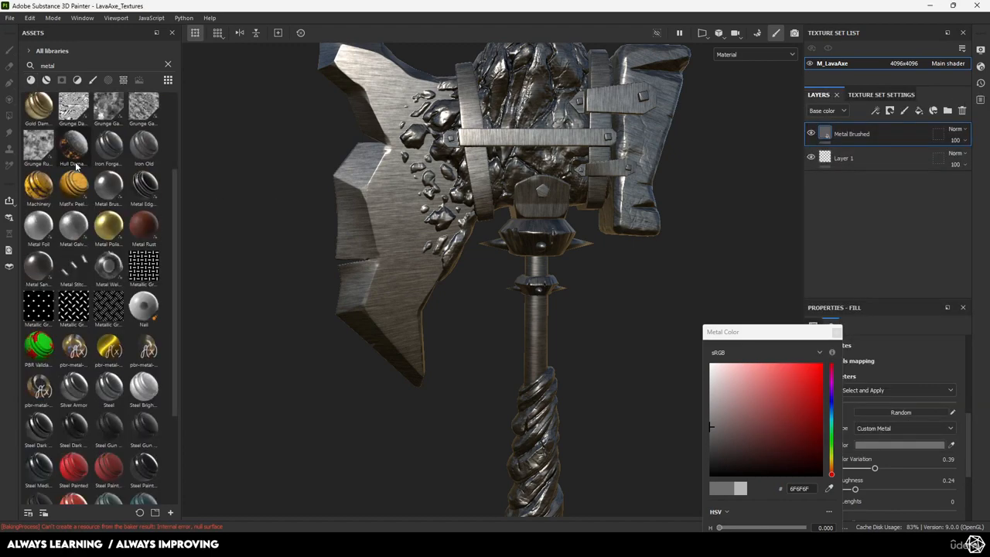
pyautogui.click(31, 81)
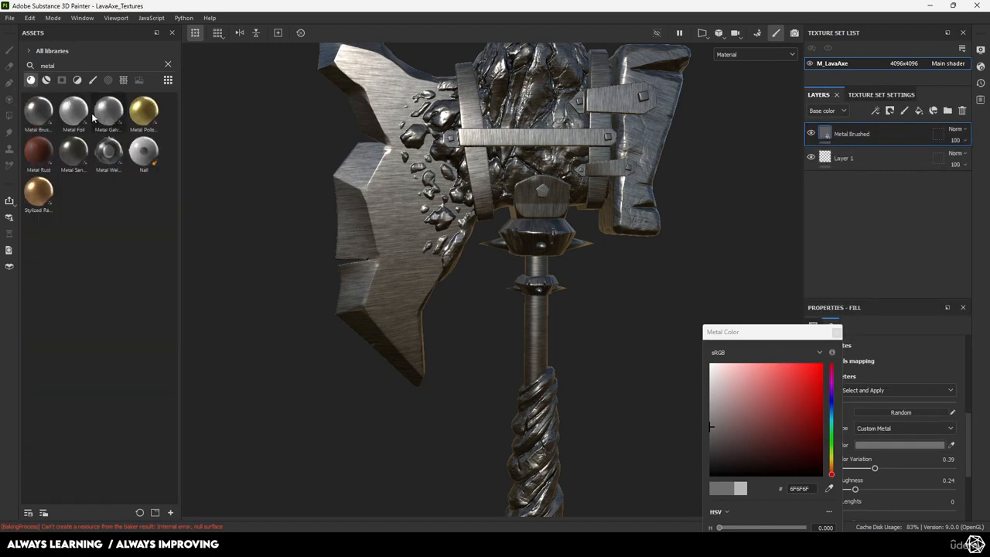
pyautogui.click(30, 83)
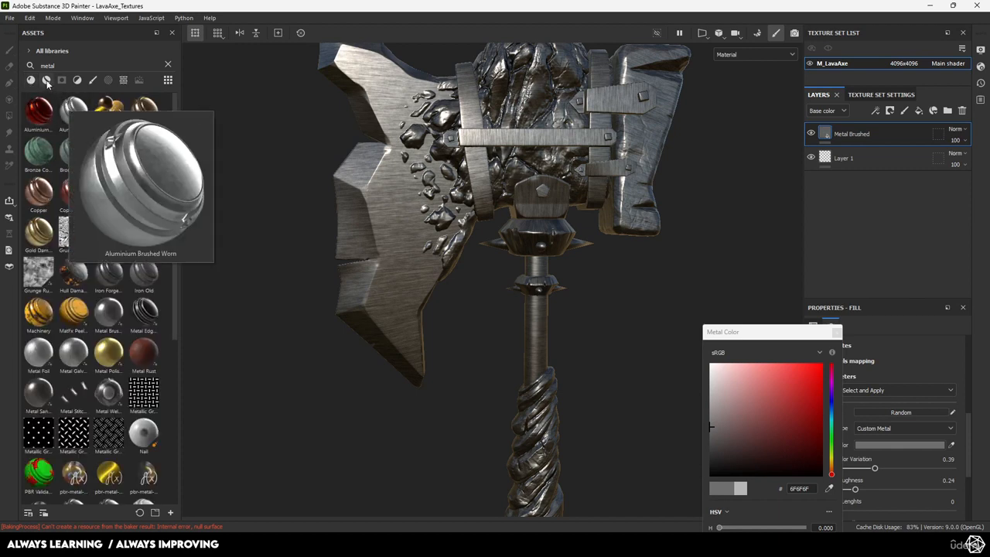
pyautogui.click(46, 80)
pyautogui.click(31, 82)
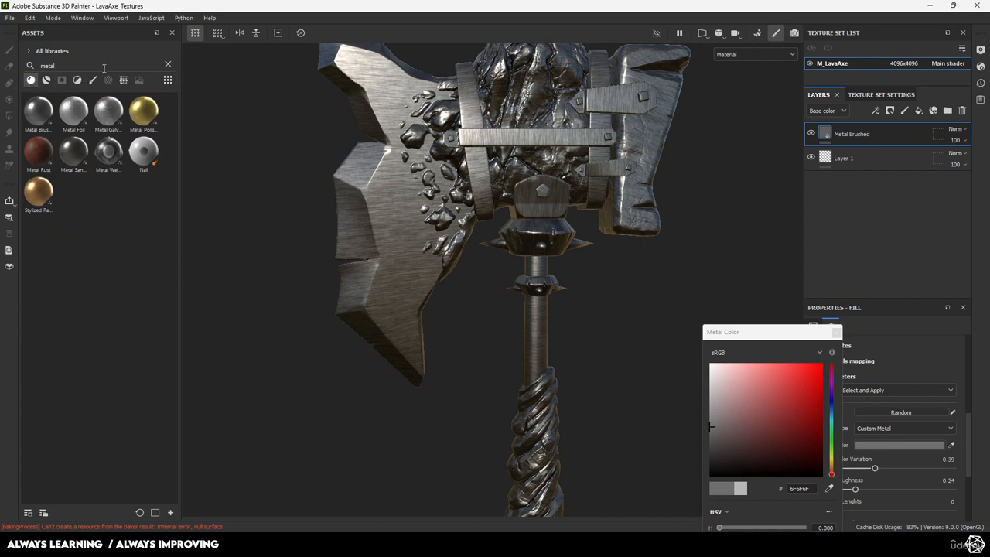
pyautogui.moveTo(32, 204)
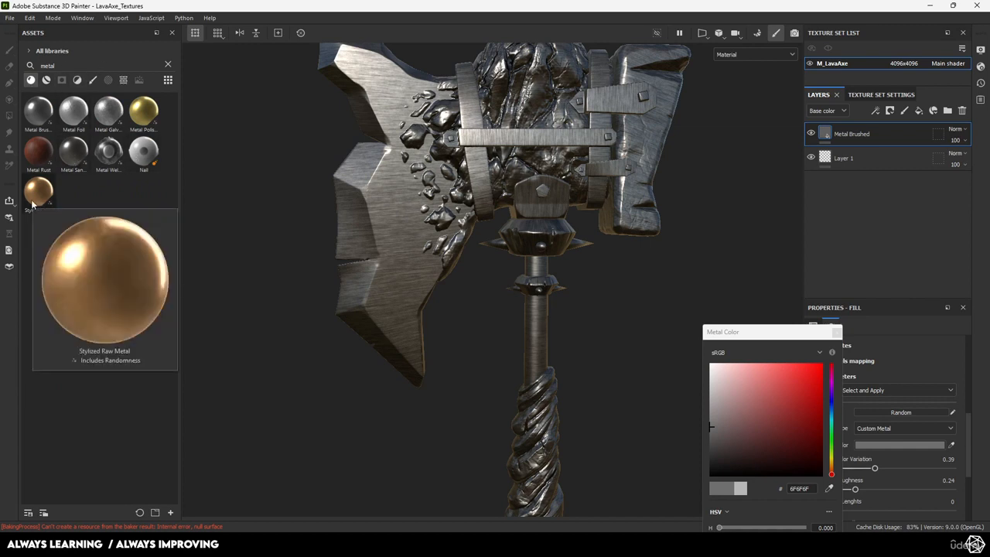
pyautogui.click(853, 131)
# Delete the Metal Brushed layer and apply Stylized Raw Metal as a new fill layer
pyautogui.press('Delete')
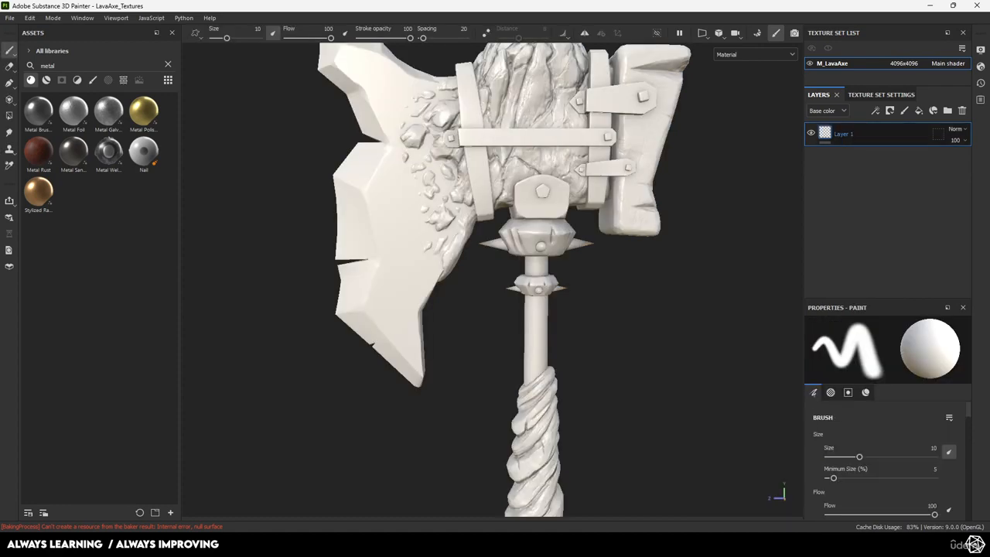
pyautogui.moveTo(39, 192); pyautogui.dragTo(838, 130)
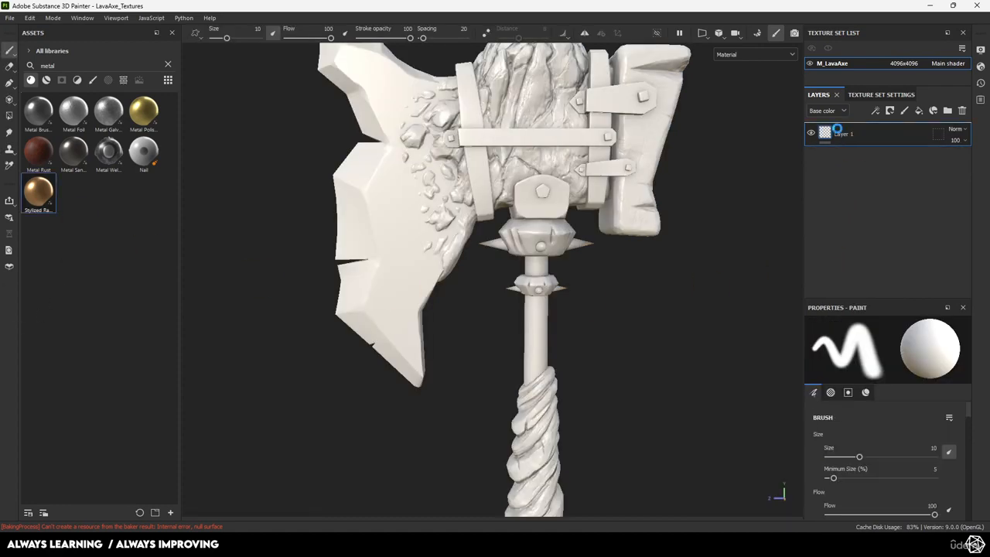
pyautogui.keyDown('alt'); pyautogui.moveTo(442, 237); pyautogui.dragTo(357, 285); pyautogui.keyUp('alt')
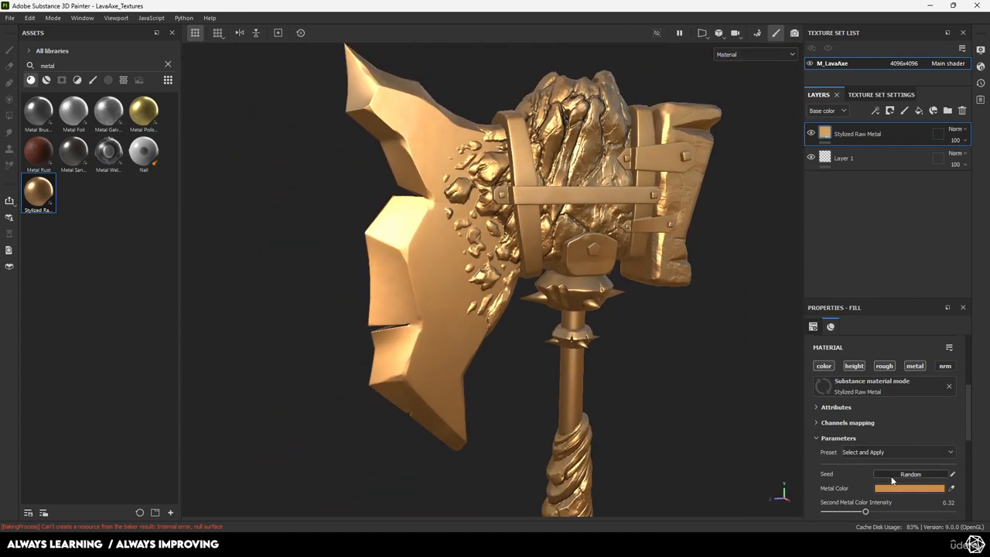
# Set the Stylized Raw Metal's Metal Color and Second Metal Color to dark grey
pyautogui.scroll(-2, 892, 480)
pyautogui.click(906, 426)
pyautogui.moveTo(783, 394)
pyautogui.mouseDown()
pyautogui.moveTo(700, 393)
pyautogui.moveTo(703, 435)
pyautogui.moveTo(688, 444)
pyautogui.mouseUp()
pyautogui.click(836, 332)
pyautogui.click(910, 463)
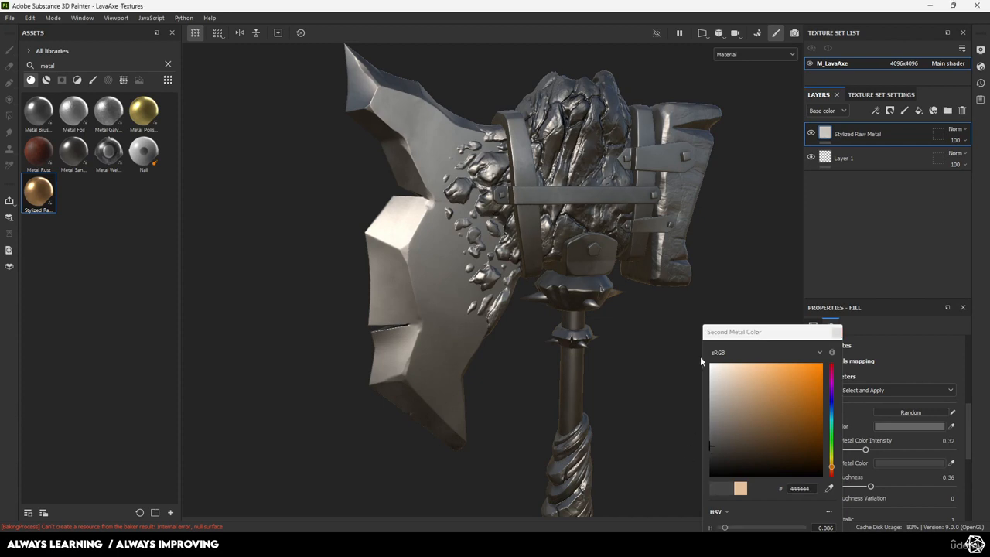
pyautogui.click(836, 331)
pyautogui.keyDown('alt'); pyautogui.moveTo(612, 280); pyautogui.dragTo(563, 290); pyautogui.keyUp('alt')
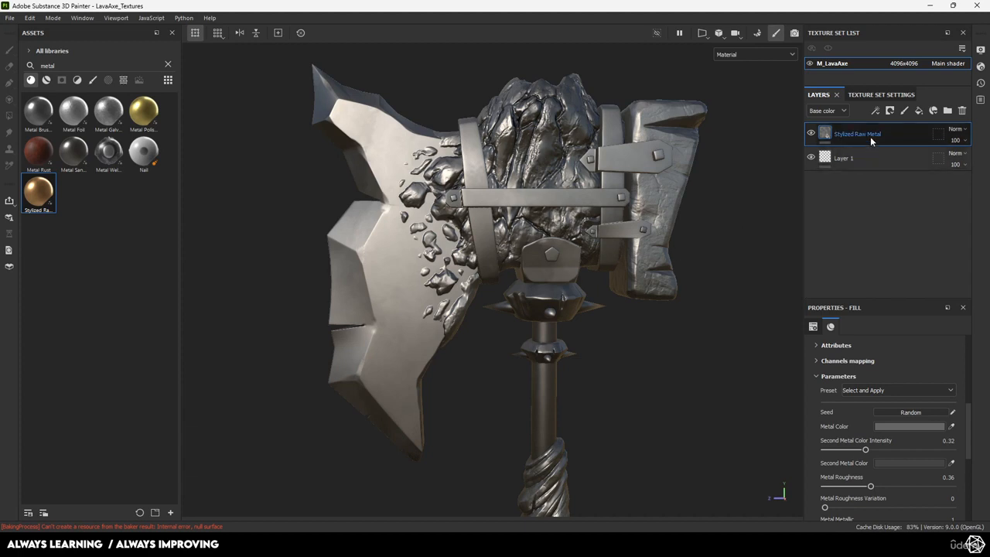
# Group Stylized Raw Metal into a folder named Metals and give it a black mask
pyautogui.hotkey('ctrl', 'g')
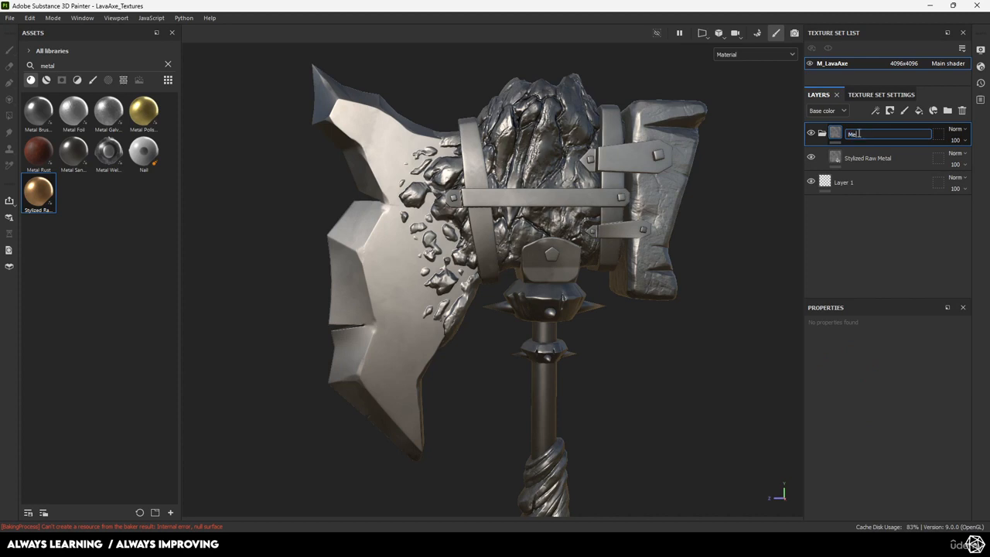
pyautogui.press('Return')
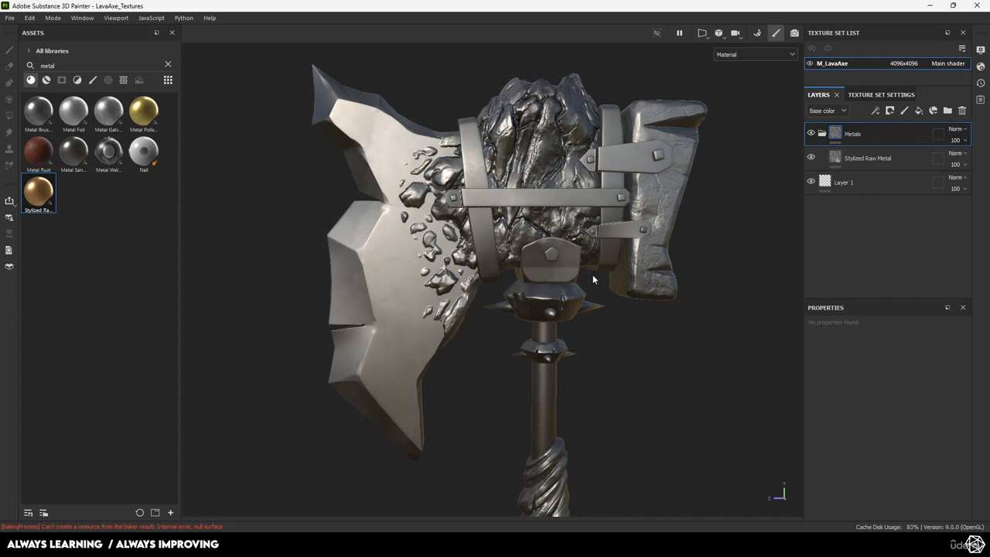
pyautogui.keyDown('alt'); pyautogui.moveTo(594, 278); pyautogui.dragTo(574, 221, button='middle'); pyautogui.keyUp('alt')
pyautogui.keyDown('alt'); pyautogui.moveTo(656, 242); pyautogui.dragTo(645, 216, button='right'); pyautogui.keyUp('alt')
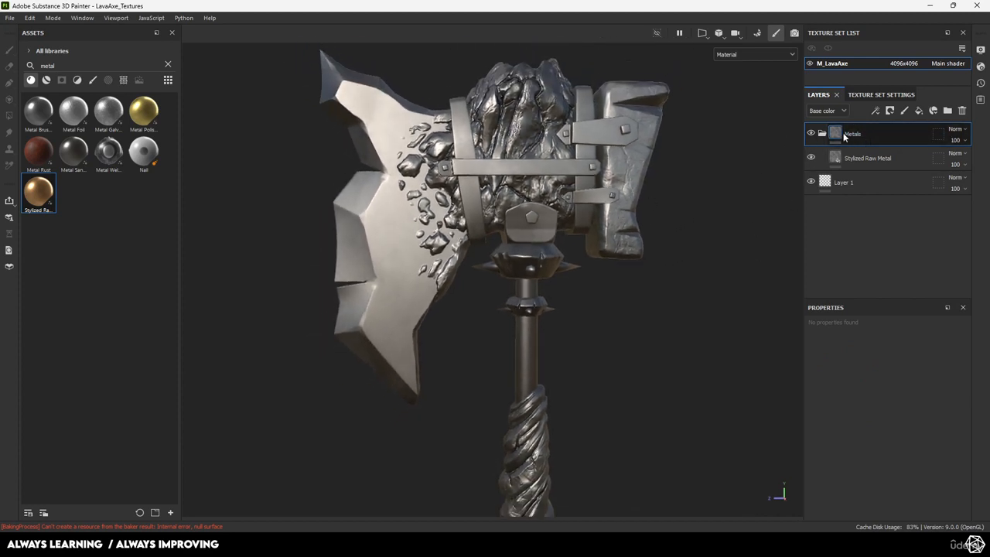
pyautogui.rightClick(854, 138)
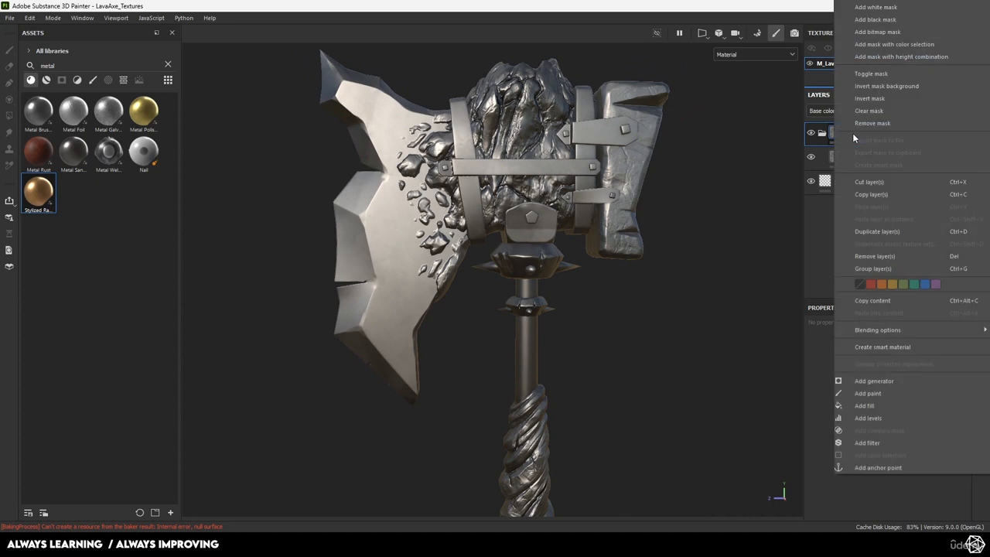
pyautogui.click(876, 19)
# Try painting metal onto the straps through the mask, then undo the strokes
pyautogui.scroll(3, 594, 189)
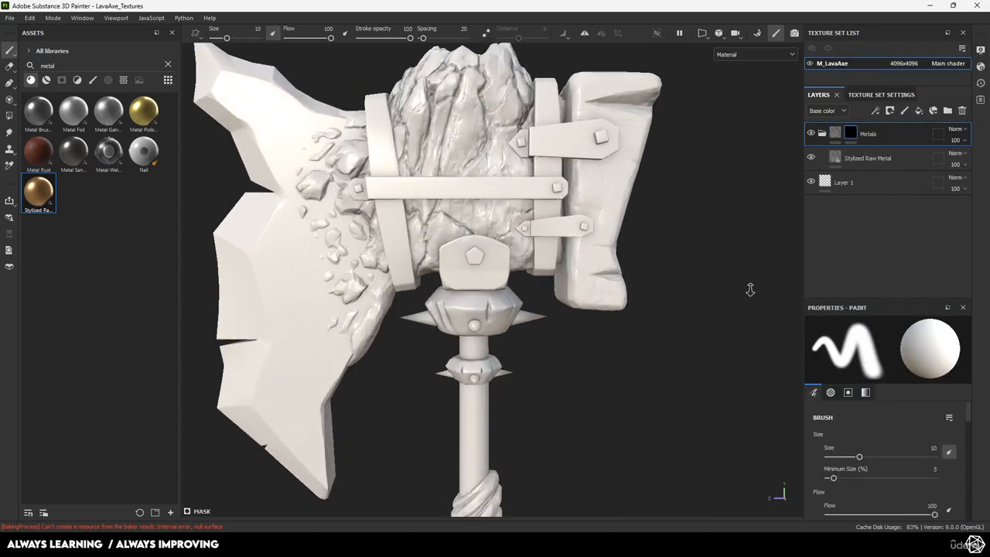
pyautogui.moveTo(357, 143); pyautogui.dragTo(388, 300)
pyautogui.moveTo(481, 186)
pyautogui.mouseDown()
pyautogui.moveTo(551, 187)
pyautogui.moveTo(535, 285)
pyautogui.moveTo(549, 241)
pyautogui.moveTo(506, 251)
pyautogui.mouseUp()
pyautogui.keyDown('alt'); pyautogui.moveTo(456, 232); pyautogui.dragTo(475, 216); pyautogui.keyUp('alt')
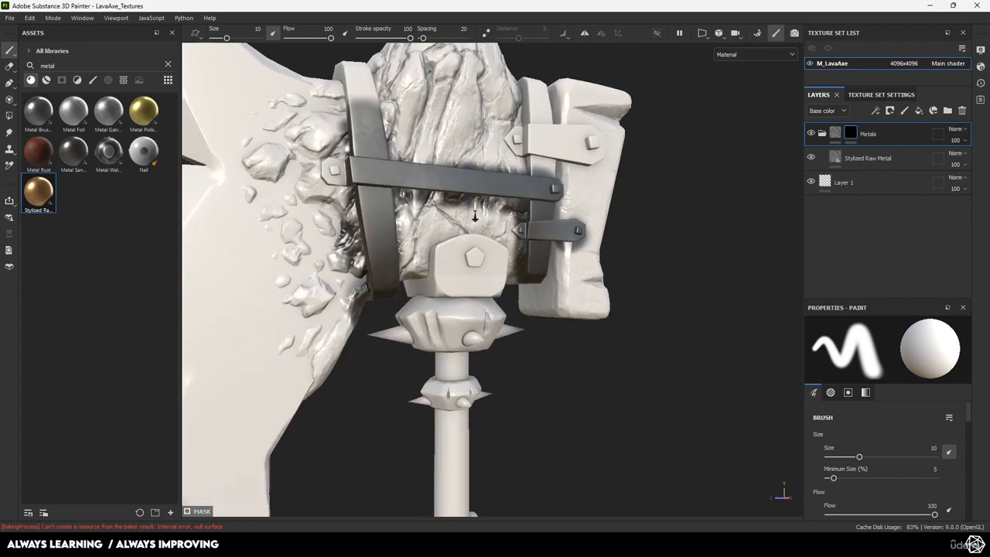
pyautogui.keyDown('alt'); pyautogui.moveTo(475, 216); pyautogui.dragTo(563, 232, button='middle'); pyautogui.keyUp('alt')
pyautogui.scroll(3, 549, 233)
pyautogui.hotkey('ctrl', 'z')
pyautogui.moveTo(478, 193)
pyautogui.mouseDown()
pyautogui.moveTo(475, 177)
pyautogui.moveTo(402, 170)
pyautogui.moveTo(441, 294)
pyautogui.moveTo(449, 234)
pyautogui.mouseUp()
pyautogui.hotkey('ctrl', 'z')
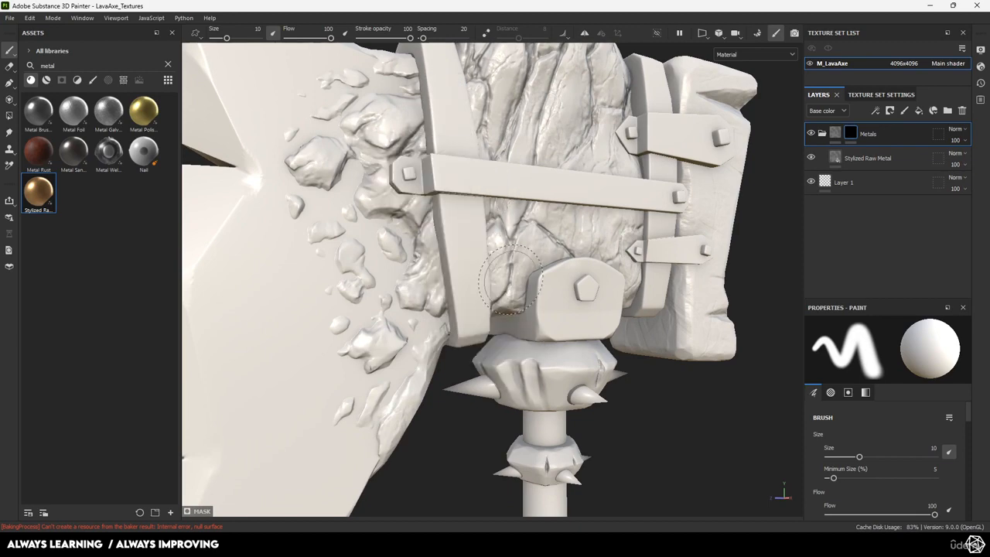
pyautogui.keyDown('alt'); pyautogui.moveTo(687, 325); pyautogui.dragTo(526, 232, button='right'); pyautogui.keyUp('alt')
pyautogui.keyDown('alt'); pyautogui.moveTo(586, 258); pyautogui.dragTo(534, 205, button='middle'); pyautogui.keyUp('alt')
pyautogui.keyDown('alt'); pyautogui.moveTo(534, 206); pyautogui.dragTo(580, 287, button='right'); pyautogui.keyUp('alt')
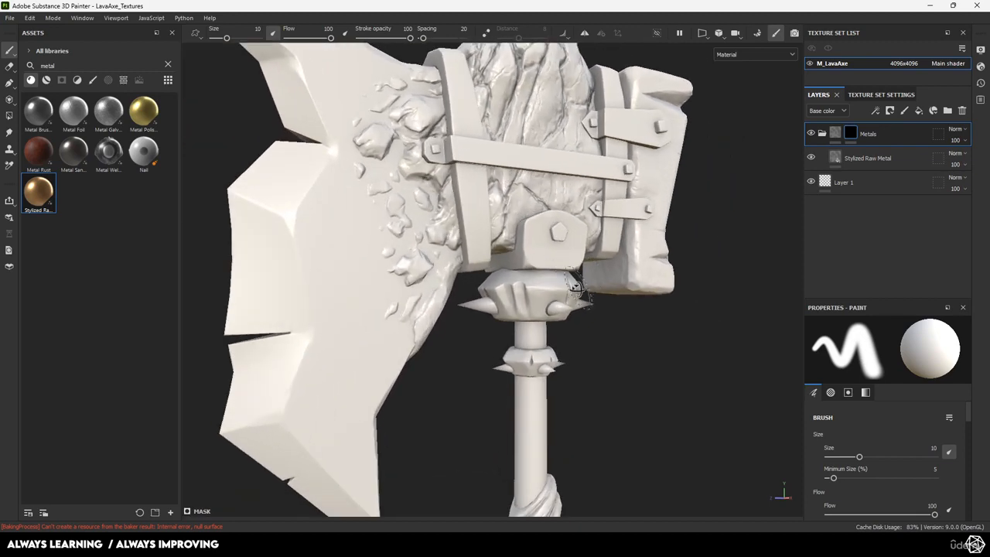
pyautogui.keyDown('alt'); pyautogui.moveTo(580, 287); pyautogui.dragTo(639, 349, button='middle'); pyautogui.keyUp('alt')
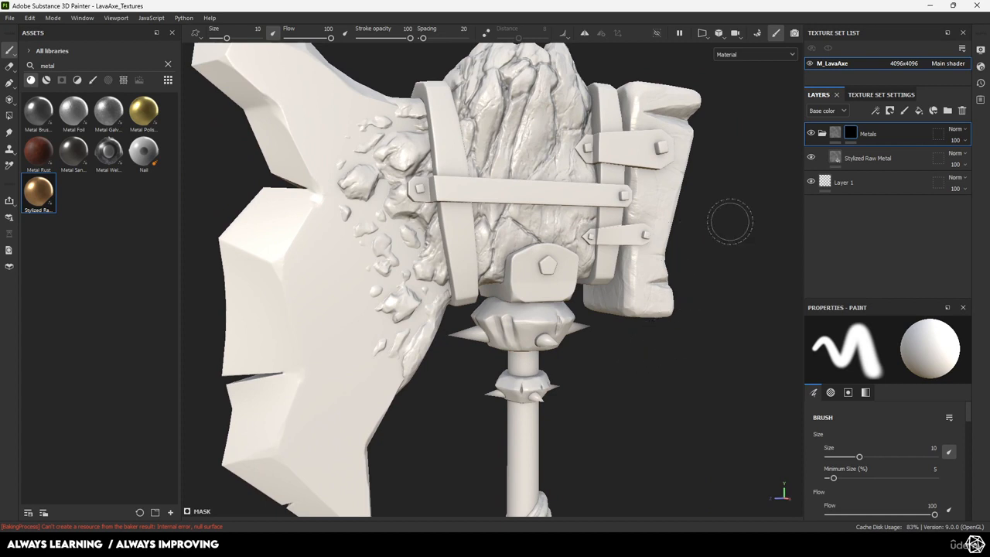
# Add a color selection effect to the Metals folder's black mask
pyautogui.rightClick(852, 136)
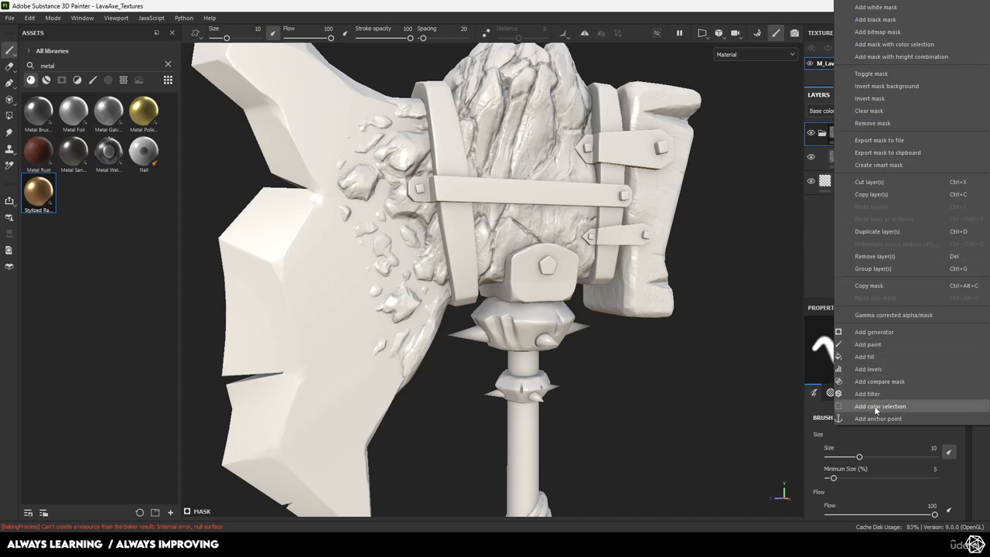
pyautogui.click(814, 252)
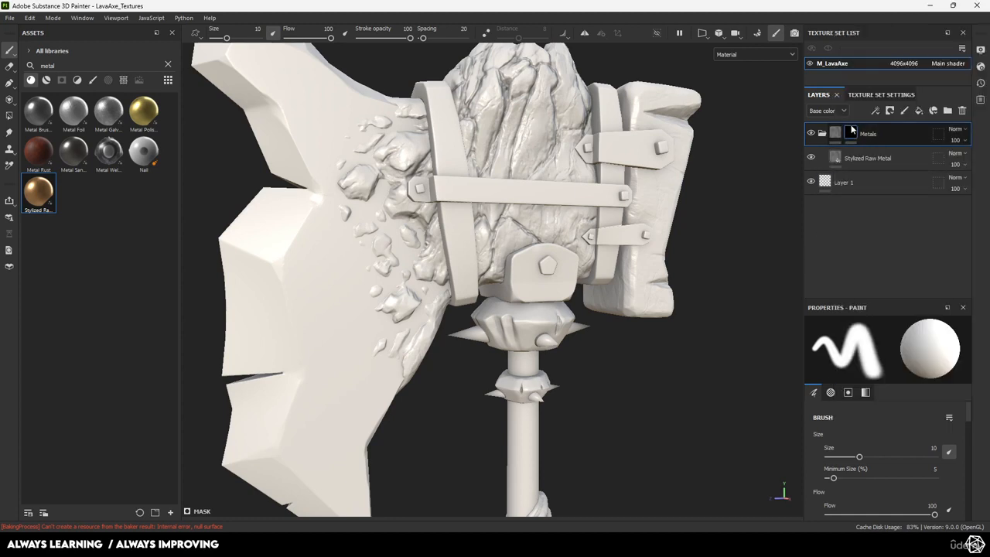
pyautogui.rightClick(852, 131)
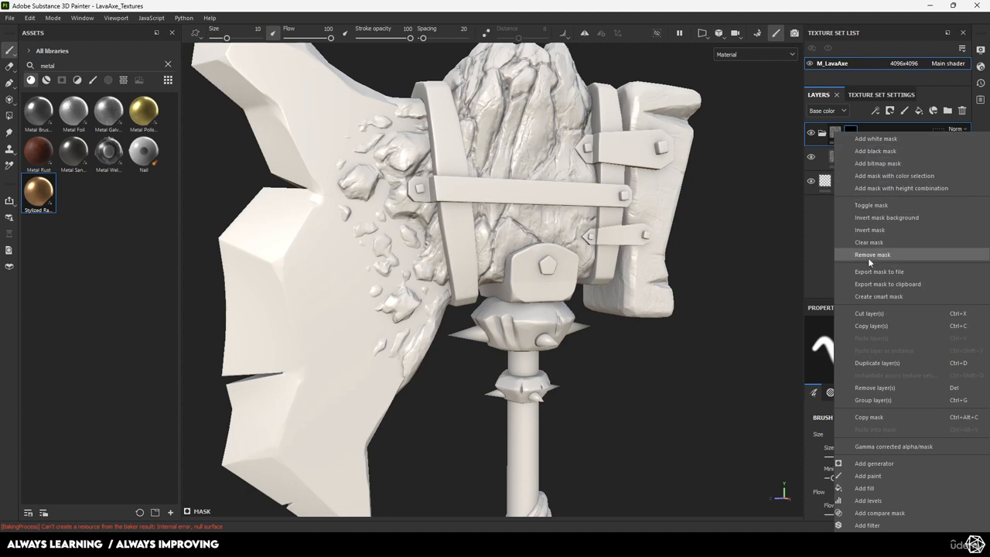
pyautogui.click(889, 176)
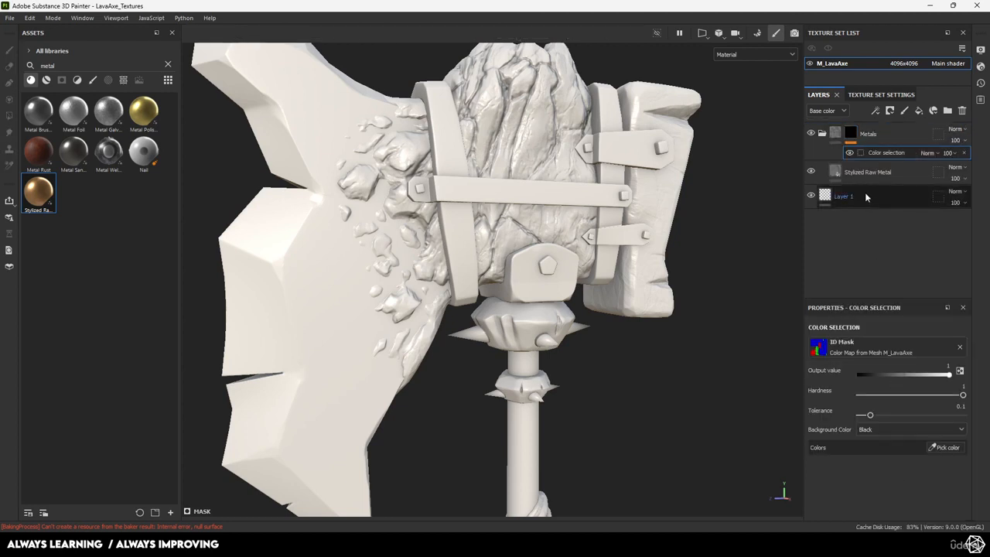
# Pick the blue ID region as the Metals mask colour and inspect the fittings and grip
pyautogui.click(943, 447)
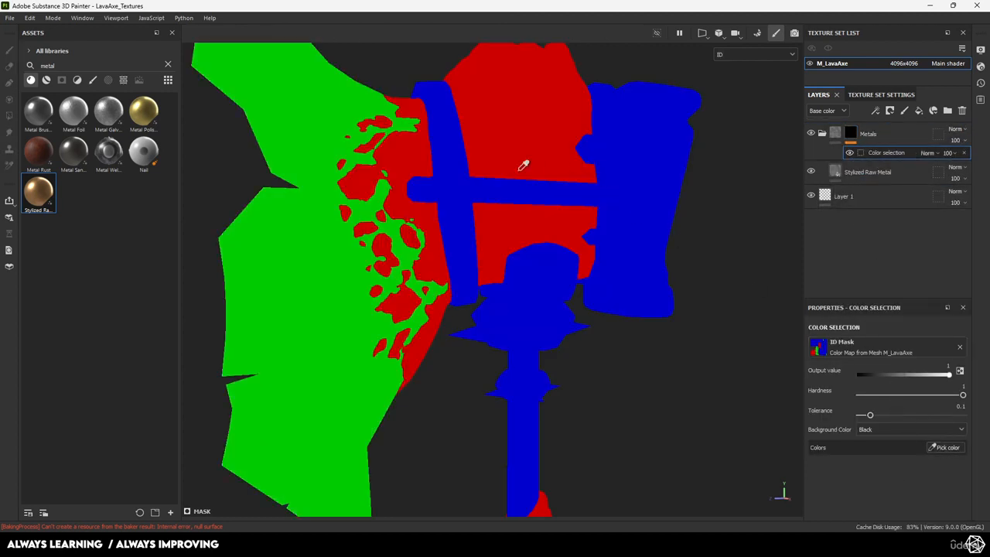
pyautogui.click(463, 185)
pyautogui.keyDown('alt'); pyautogui.moveTo(594, 244); pyautogui.dragTo(563, 324); pyautogui.keyUp('alt')
pyautogui.scroll(-2, 562, 325)
pyautogui.keyDown('alt'); pyautogui.moveTo(510, 416); pyautogui.dragTo(548, 193, button='middle'); pyautogui.keyUp('alt')
pyautogui.scroll(3, 548, 192)
pyautogui.keyDown('alt'); pyautogui.moveTo(588, 248); pyautogui.dragTo(638, 259); pyautogui.keyUp('alt')
pyautogui.scroll(-2, 638, 259)
pyautogui.keyDown('alt'); pyautogui.moveTo(495, 192); pyautogui.dragTo(523, 300, button='middle'); pyautogui.keyUp('alt')
pyautogui.scroll(3, 524, 301)
pyautogui.keyDown('alt'); pyautogui.moveTo(534, 299); pyautogui.dragTo(519, 286); pyautogui.keyUp('alt')
# Add a second Stylized Raw Metal fill layer at the top of the stack
pyautogui.scroll(-2, 519, 285)
pyautogui.keyDown('alt'); pyautogui.moveTo(606, 317); pyautogui.dragTo(592, 276, button='middle'); pyautogui.keyUp('alt')
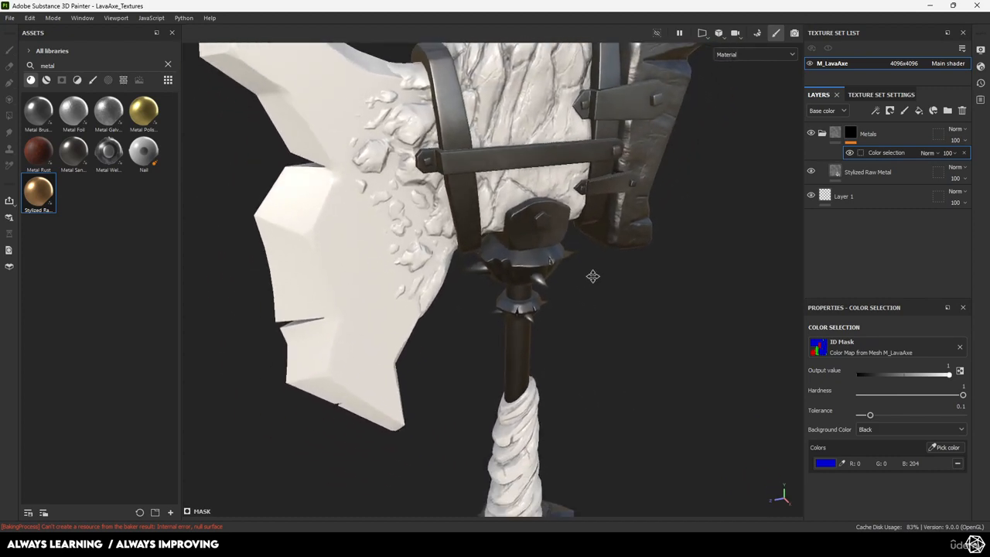
pyautogui.scroll(2, 592, 277)
pyautogui.keyDown('alt'); pyautogui.moveTo(604, 286); pyautogui.dragTo(430, 248); pyautogui.keyUp('alt')
pyautogui.keyDown('alt'); pyautogui.moveTo(575, 270); pyautogui.dragTo(603, 337, button='middle'); pyautogui.keyUp('alt')
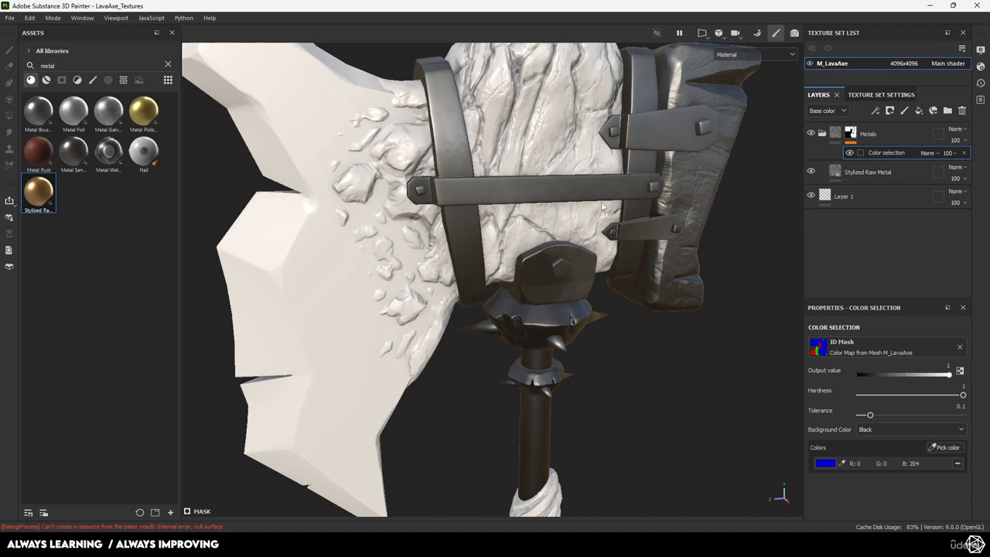
pyautogui.scroll(-2, 588, 187)
pyautogui.scroll(2, 602, 210)
pyautogui.keyDown('alt'); pyautogui.moveTo(608, 214); pyautogui.dragTo(638, 233, button='middle'); pyautogui.keyUp('alt')
pyautogui.scroll(-2, 293, 173)
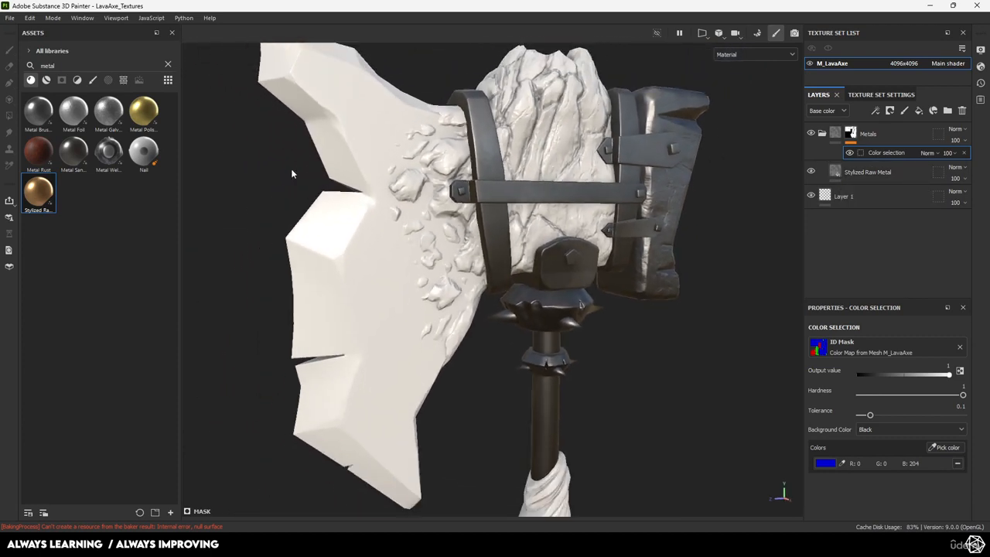
pyautogui.keyDown('alt'); pyautogui.moveTo(579, 224); pyautogui.dragTo(563, 275); pyautogui.keyUp('alt')
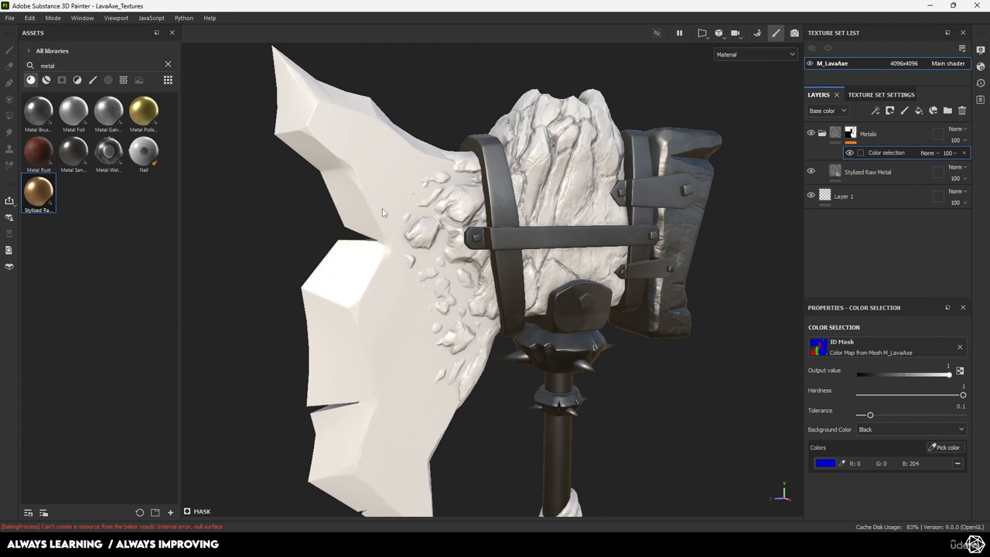
pyautogui.moveTo(50, 202); pyautogui.dragTo(868, 134)
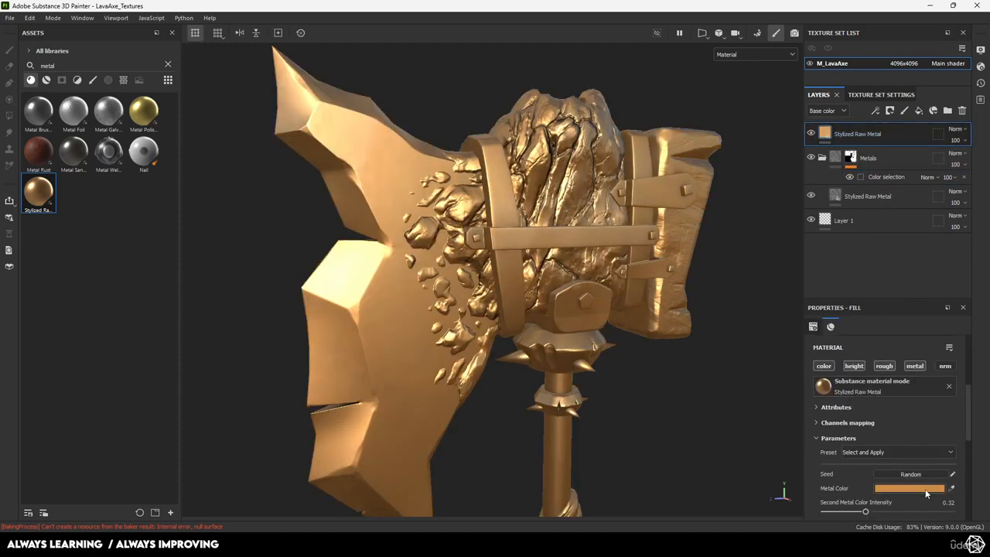
# Recolour the new fill's Metal Color and Second Metal Color to grey
pyautogui.click(925, 489)
pyautogui.moveTo(775, 393); pyautogui.dragTo(708, 404)
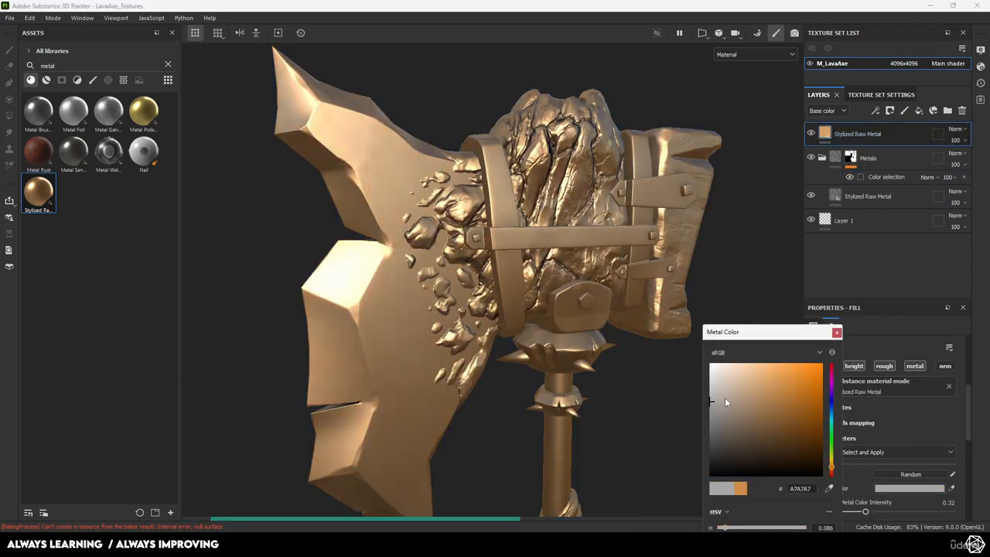
pyautogui.click(837, 333)
pyautogui.scroll(-2, 863, 474)
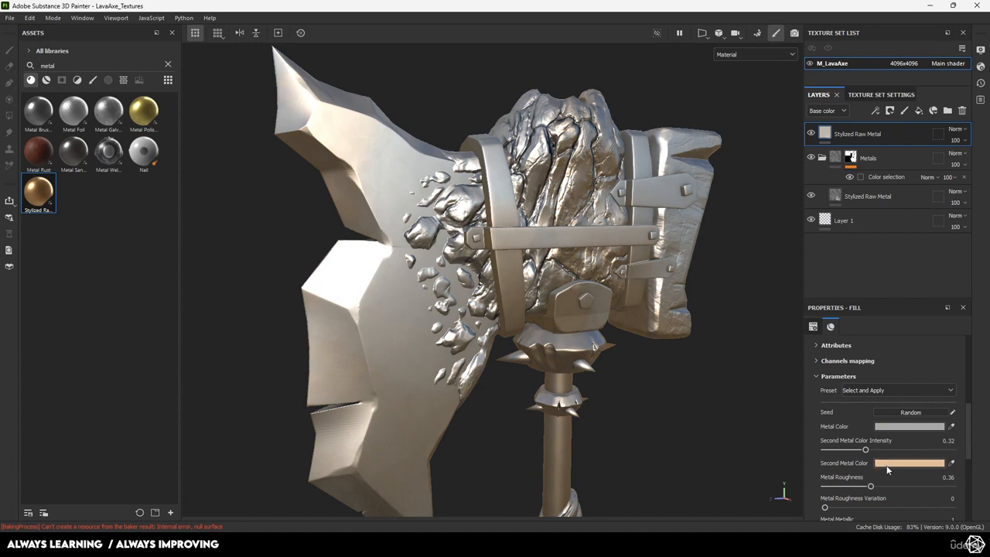
pyautogui.click(905, 463)
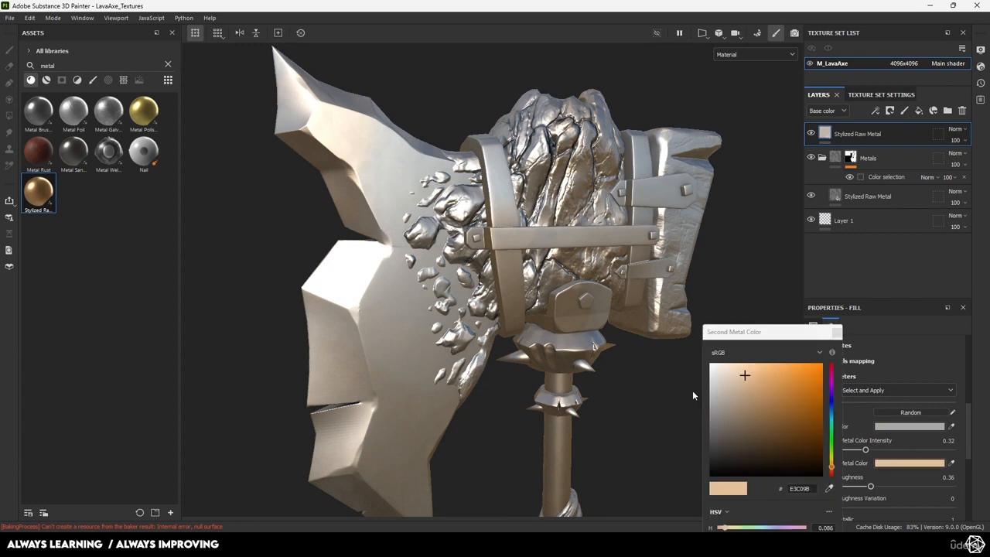
pyautogui.click(837, 332)
# Black-mask the top metal layer and rename it Blade, then undo
pyautogui.rightClick(883, 134)
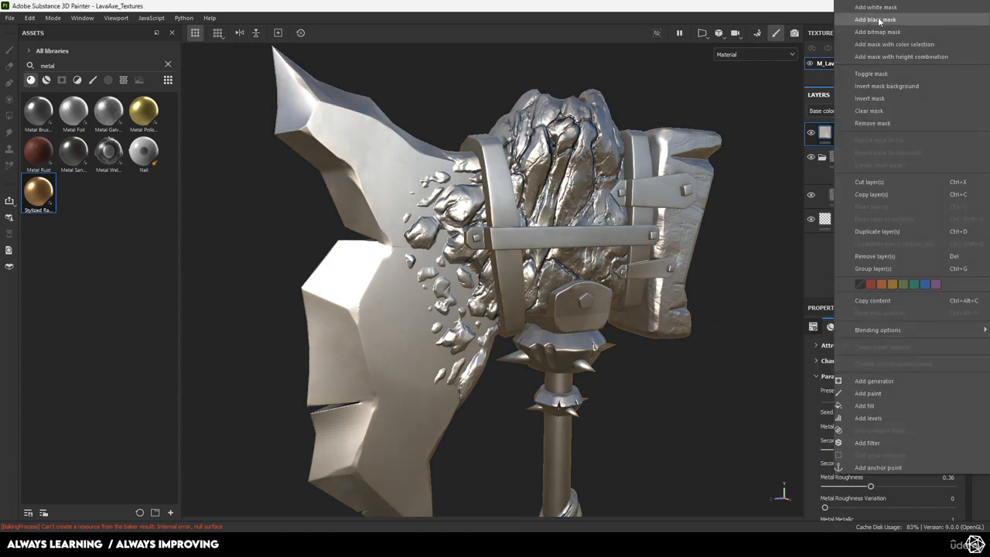
pyautogui.click(880, 20)
pyautogui.doubleClick(866, 135)
pyautogui.write('Bl')
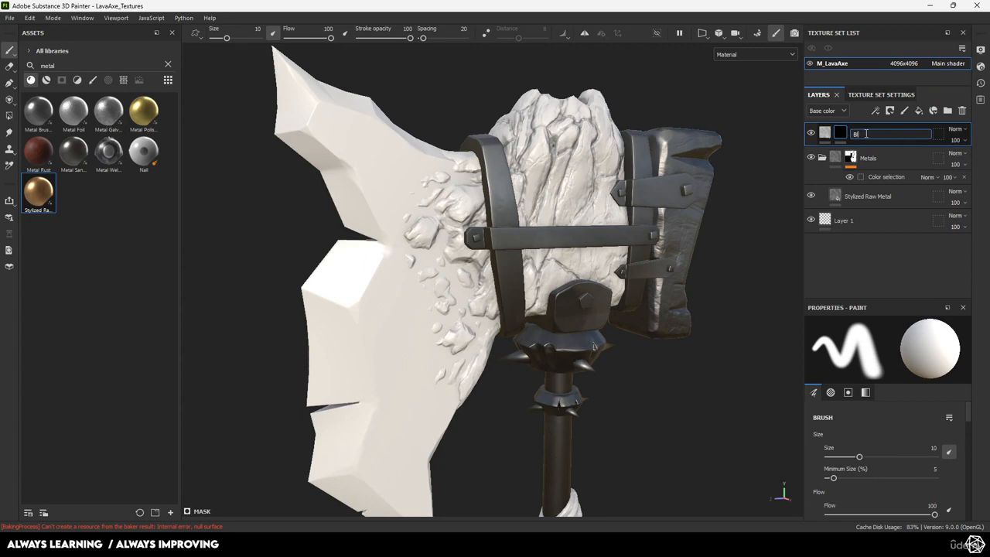
pyautogui.write('ade')
pyautogui.press('Return')
pyautogui.hotkey('ctrl', 'z')
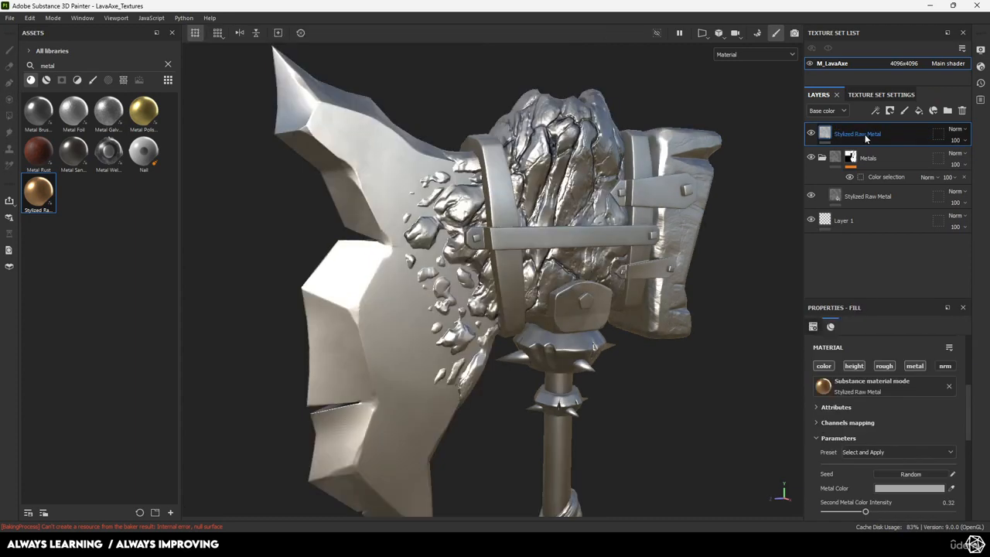
# Group the top metal layer into a folder named Blade with a black mask
pyautogui.rightClick(866, 136)
pyautogui.click(826, 134)
pyautogui.hotkey('ctrl', 'g')
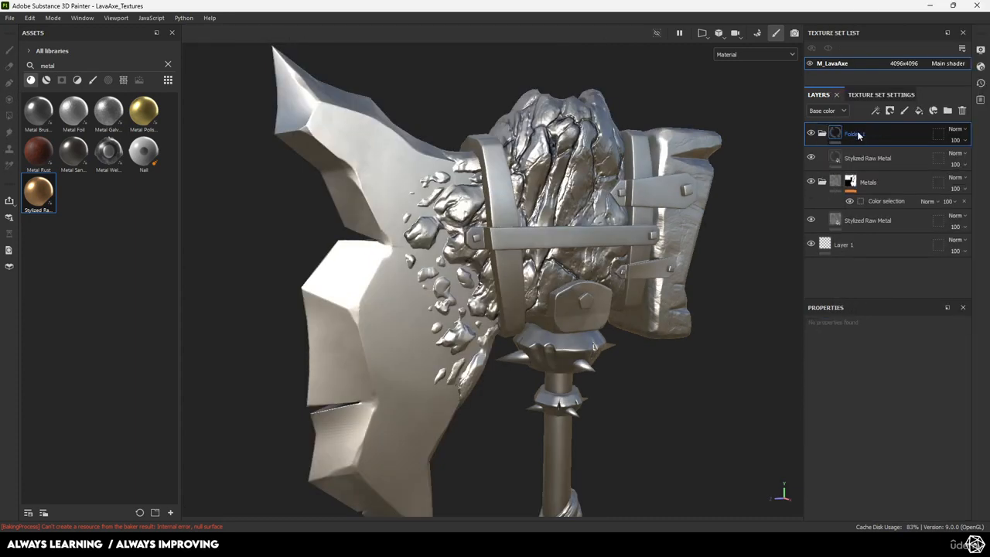
pyautogui.doubleClick(862, 132)
pyautogui.write('Blade')
pyautogui.press('Return')
pyautogui.rightClick(863, 136)
pyautogui.click(889, 29)
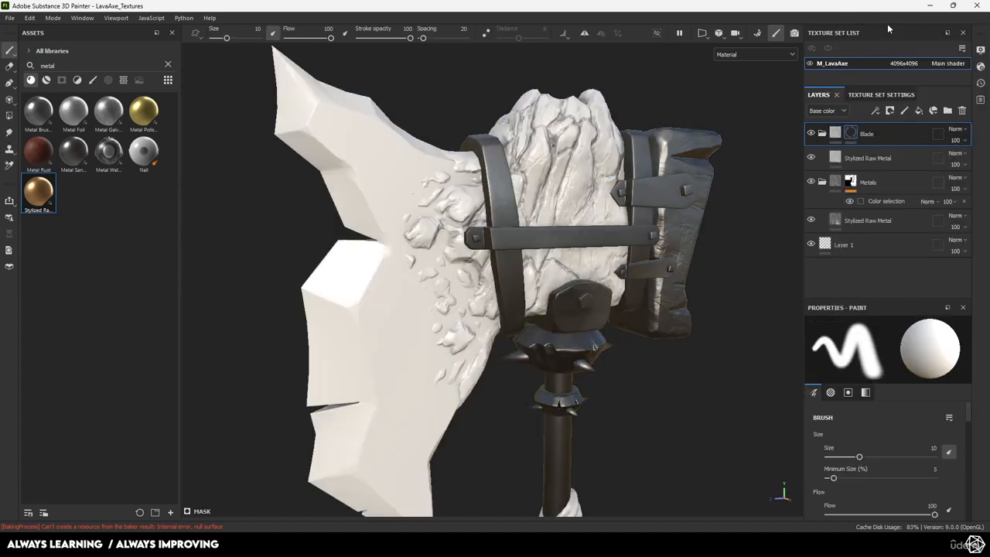
# Drive the Blade mask by a color selection of the green blade ID colour and inspect it
pyautogui.rightClick(850, 131)
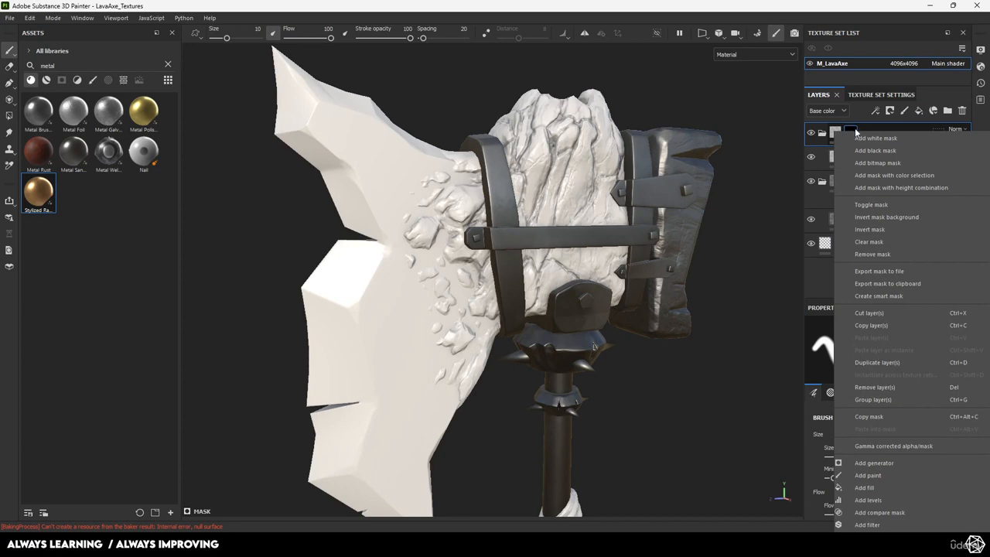
pyautogui.click(874, 537)
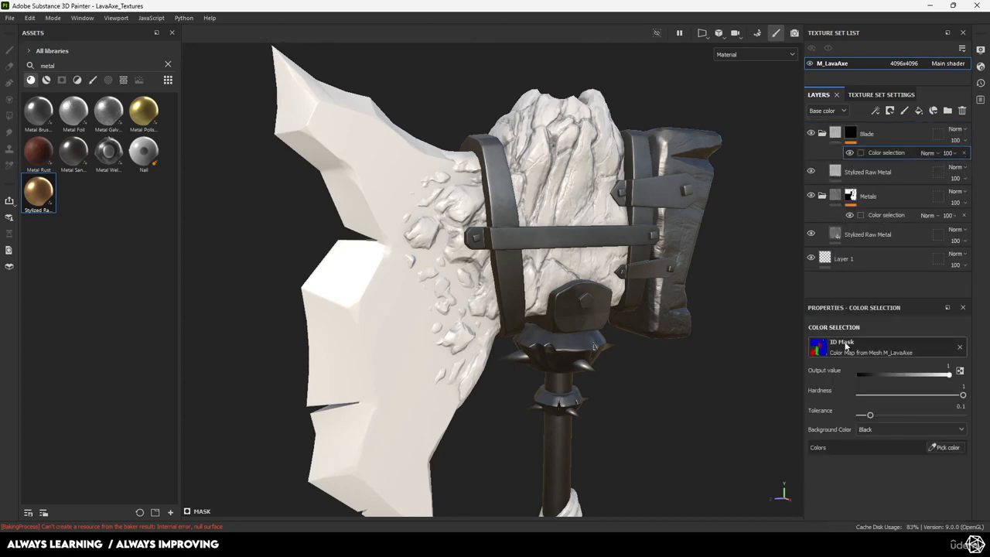
pyautogui.click(943, 447)
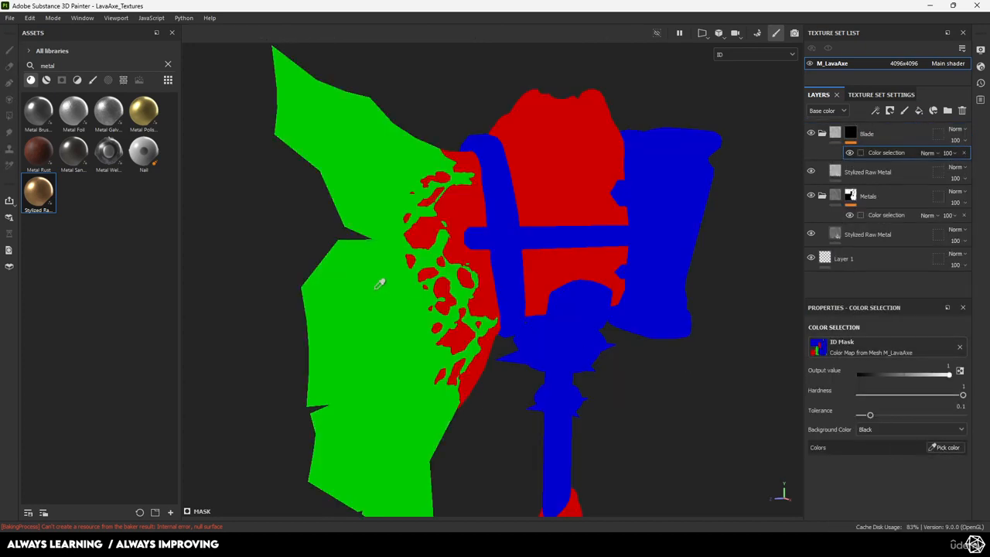
pyautogui.click(379, 284)
pyautogui.scroll(10, 387, 278)
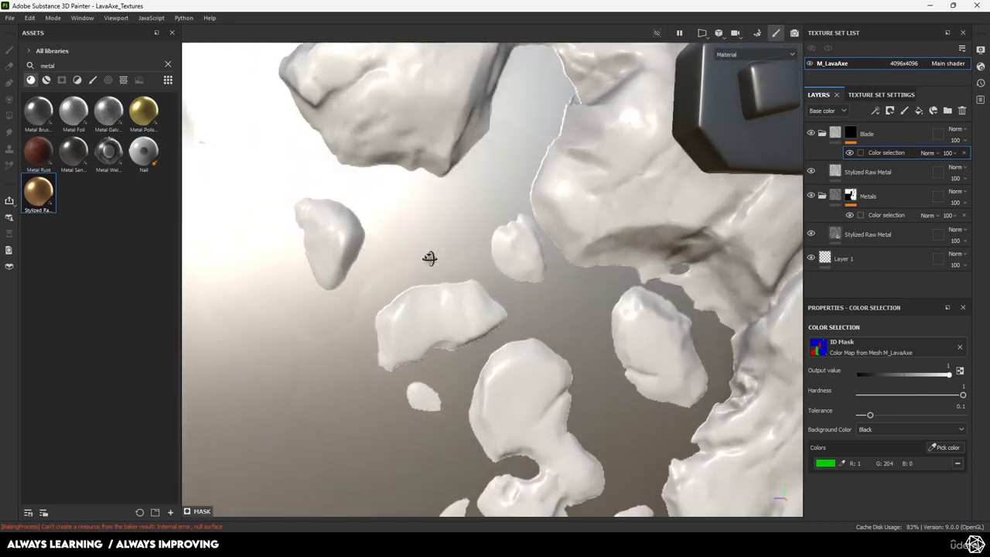
pyautogui.keyDown('alt'); pyautogui.moveTo(429, 258); pyautogui.dragTo(388, 284); pyautogui.keyUp('alt')
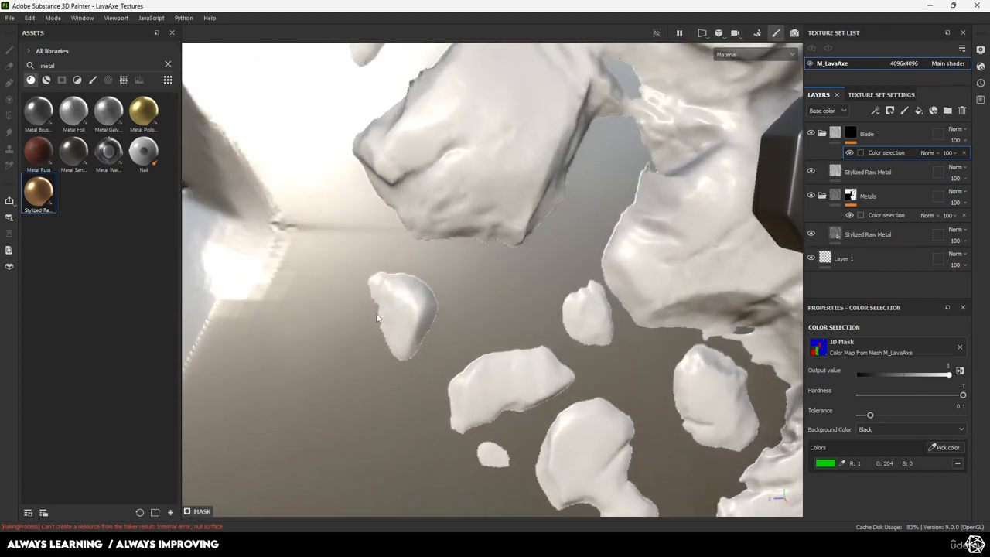
pyautogui.scroll(-10, 409, 308)
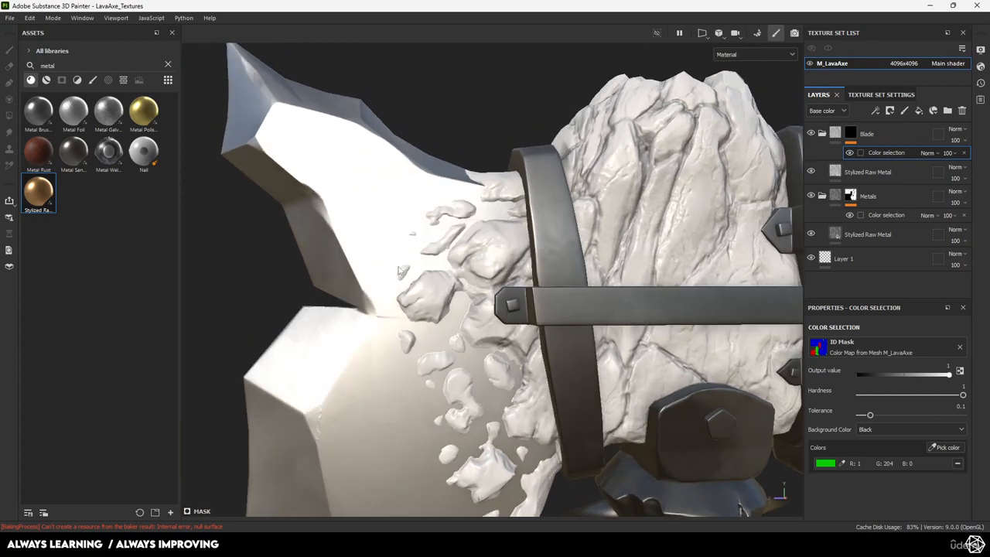
pyautogui.scroll(-5, 399, 271)
pyautogui.keyDown('alt'); pyautogui.moveTo(391, 277); pyautogui.dragTo(347, 178, button='middle'); pyautogui.keyUp('alt')
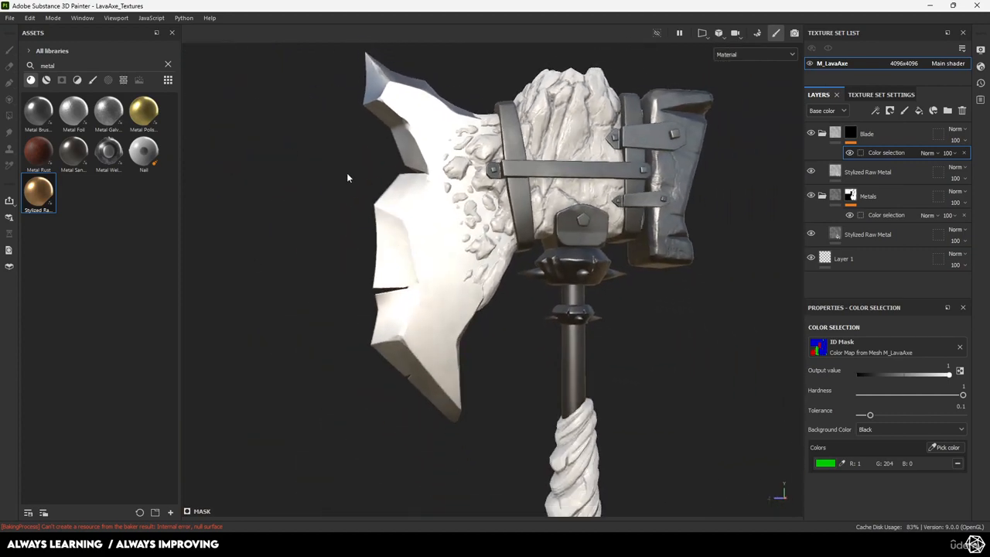
pyautogui.keyDown('alt'); pyautogui.moveTo(348, 178); pyautogui.dragTo(498, 286); pyautogui.keyUp('alt')
pyautogui.scroll(6, 446, 268)
pyautogui.scroll(-4, 471, 287)
pyautogui.scroll(-2, 462, 286)
pyautogui.keyDown('alt'); pyautogui.moveTo(497, 286); pyautogui.dragTo(427, 239, button='middle'); pyautogui.keyUp('alt')
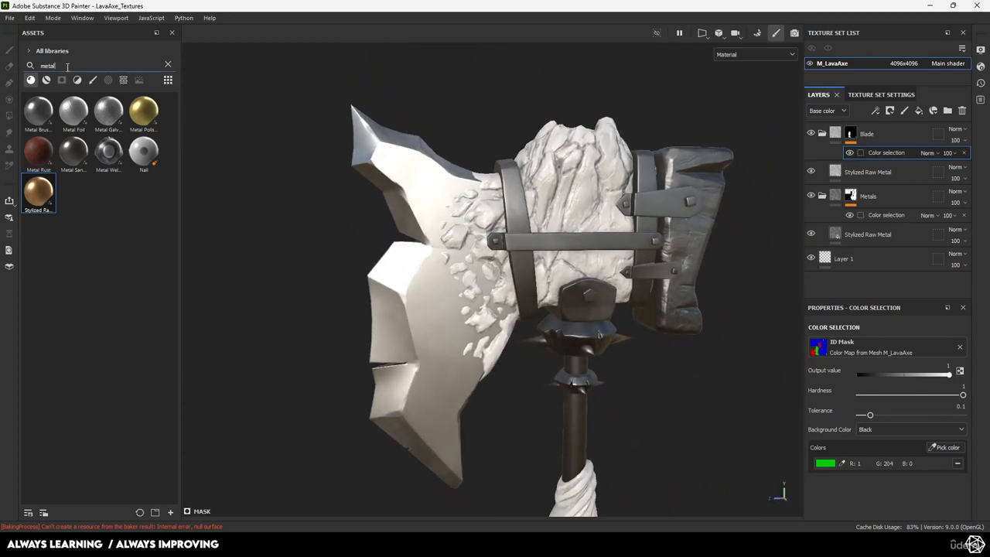
# Search the assets for 'rock' and add Cracked_Canyon_Rock as the top fill layer
pyautogui.press('BackSpace')
pyautogui.press('BackSpace')
pyautogui.press('BackSpace')
pyautogui.write('rock')
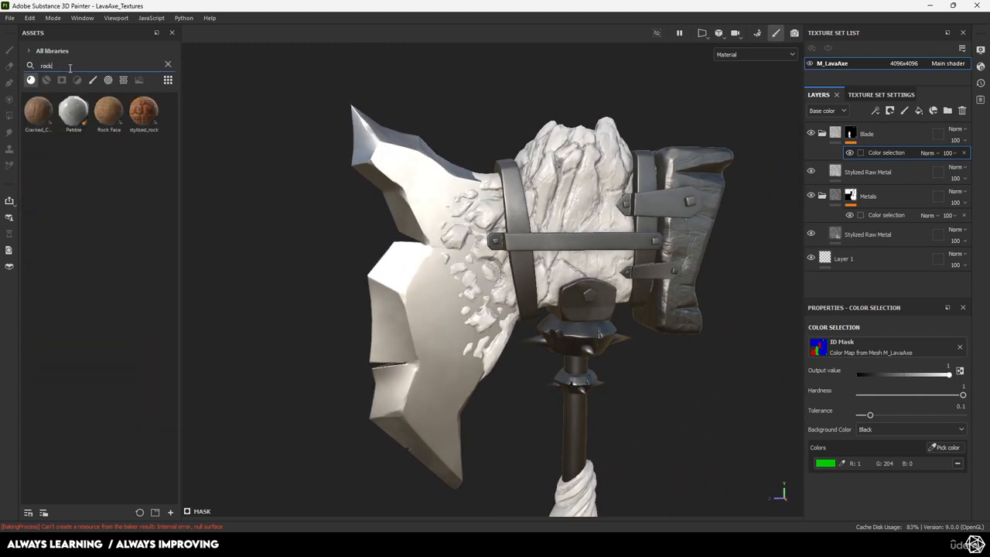
pyautogui.moveTo(51, 122)
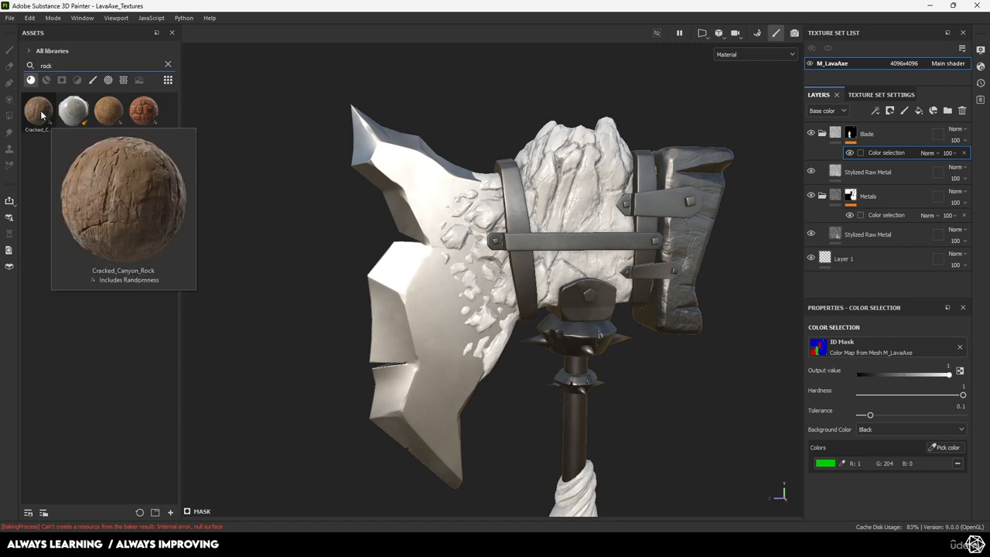
pyautogui.moveTo(43, 117); pyautogui.dragTo(841, 123)
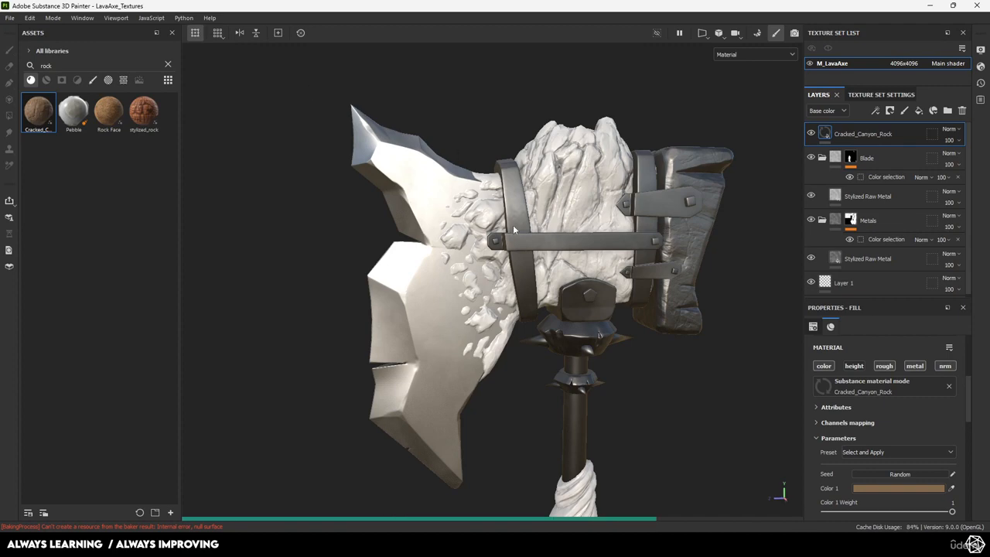
pyautogui.scroll(4, 537, 236)
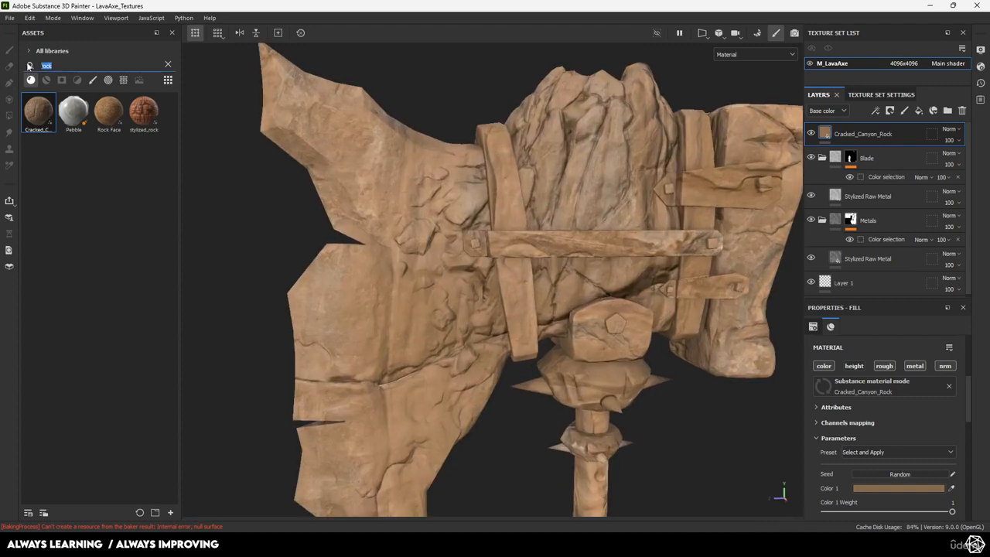
# Search assets for 'stone', delete Cracked_Canyon_Rock, and add Stone Slate as the top layer
pyautogui.write('stone')
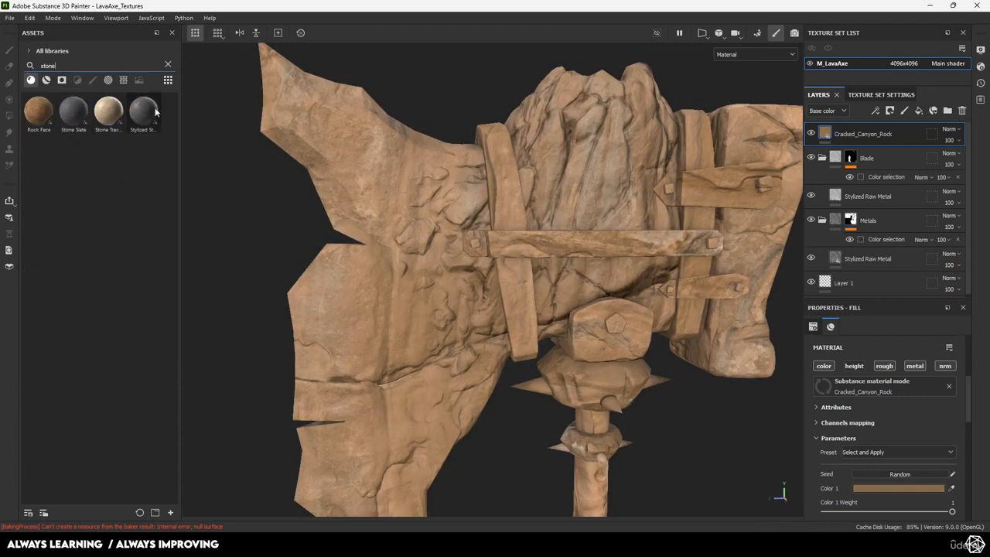
pyautogui.moveTo(155, 112)
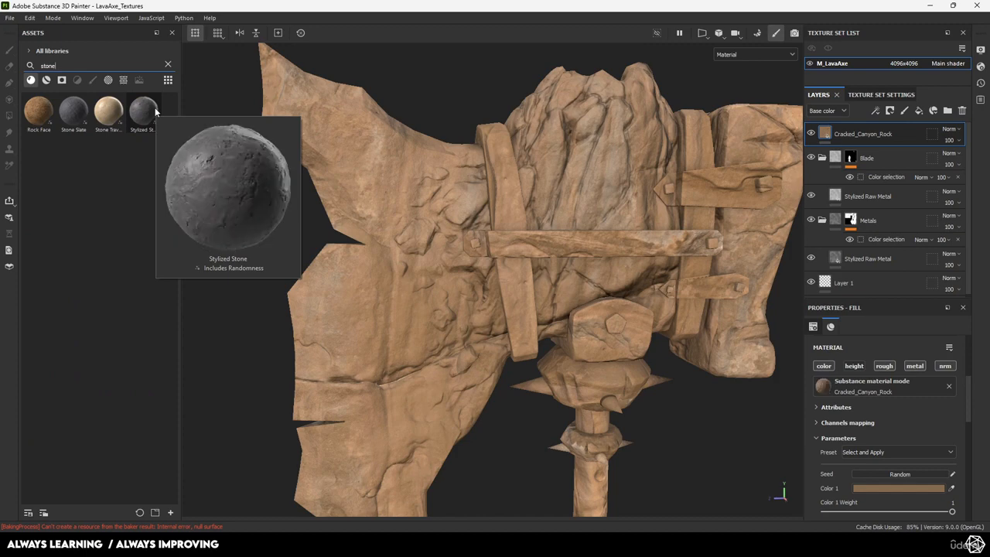
pyautogui.moveTo(74, 110)
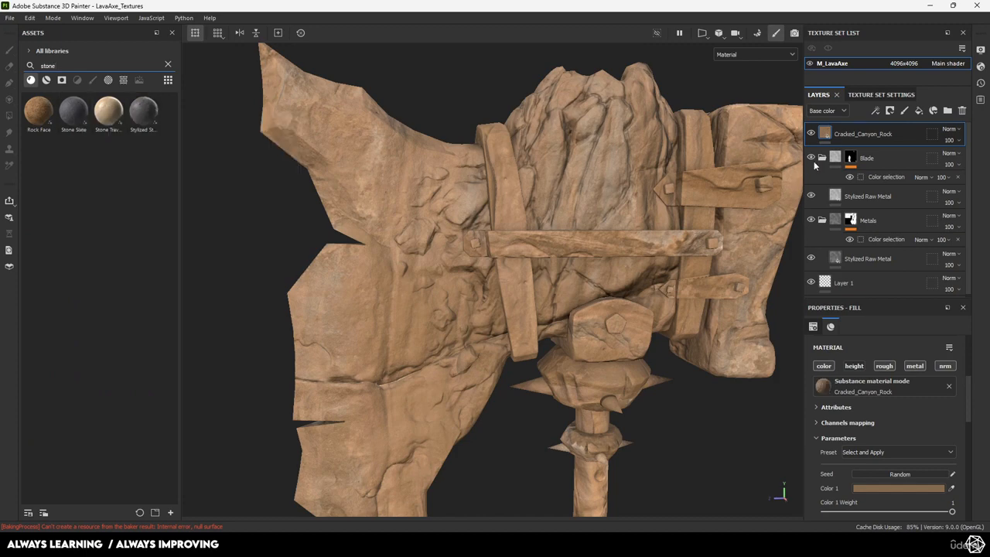
pyautogui.click(867, 138)
pyautogui.press('Delete')
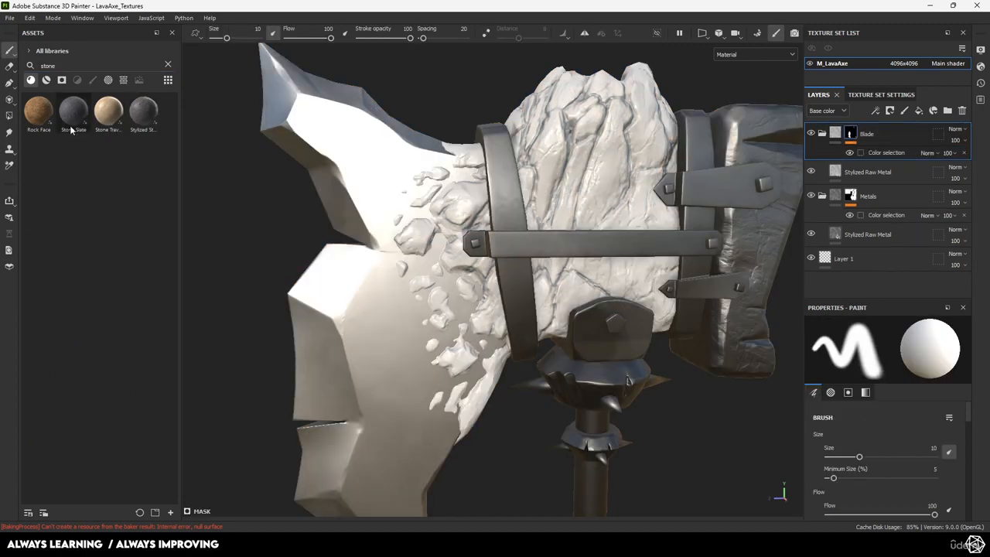
pyautogui.moveTo(70, 130); pyautogui.dragTo(876, 133)
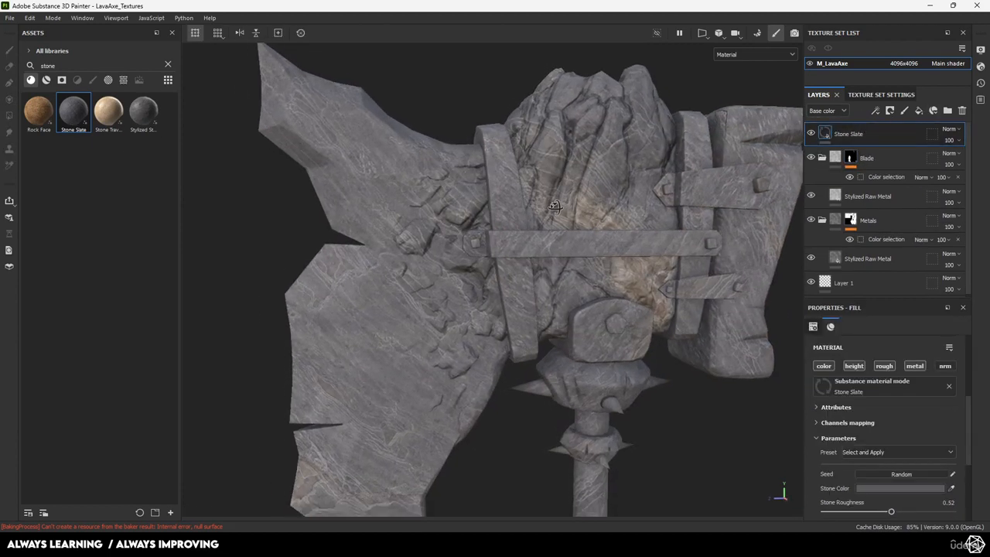
# Group the Stone Slate layer into a folder named Stone
pyautogui.rightClick(876, 130)
pyautogui.click(820, 133)
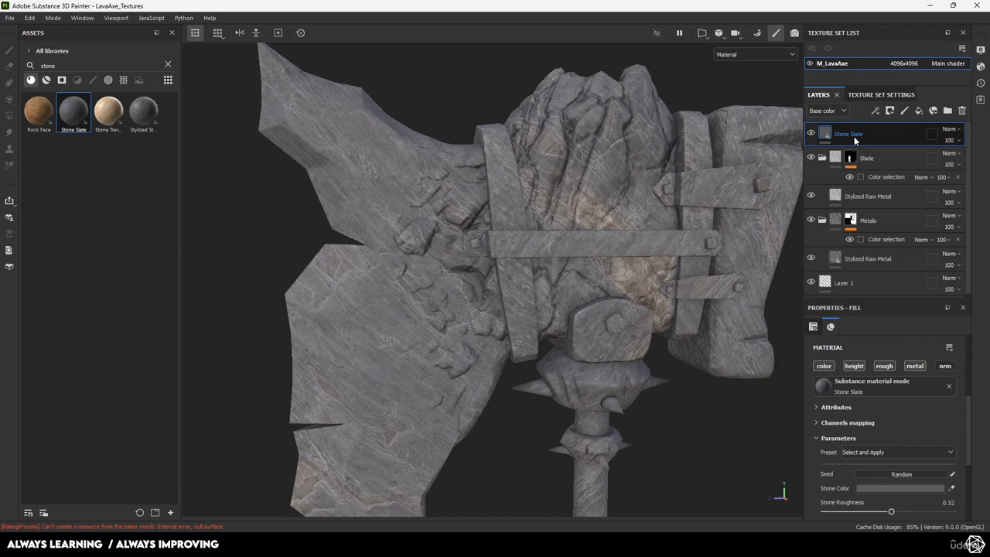
pyautogui.hotkey('ctrl', 'g')
pyautogui.doubleClick(852, 137)
pyautogui.write('Ston')
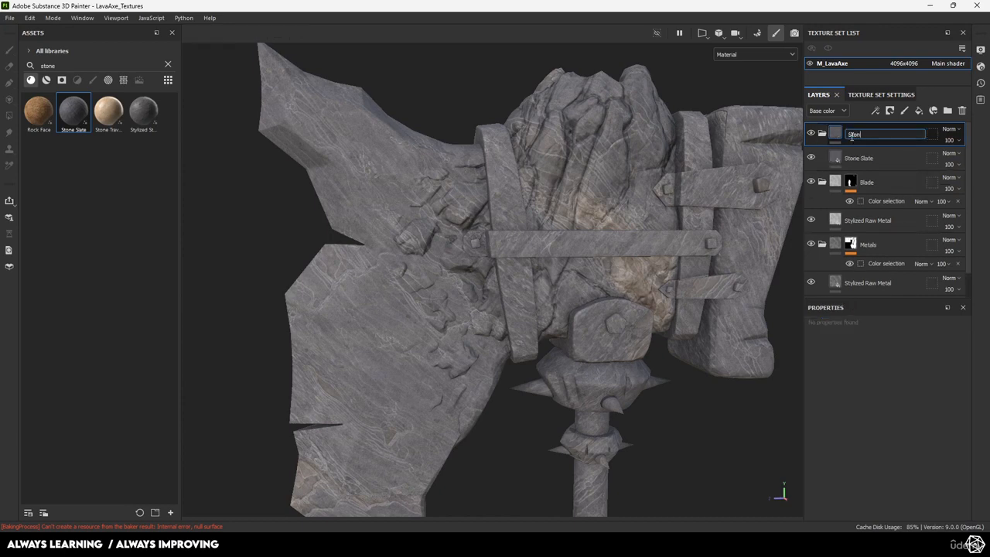
pyautogui.write('e')
pyautogui.press('Return')
# Give the Stone folder a black mask with a color selection effect, ready to pick a colour
pyautogui.rightClick(852, 136)
pyautogui.click(872, 20)
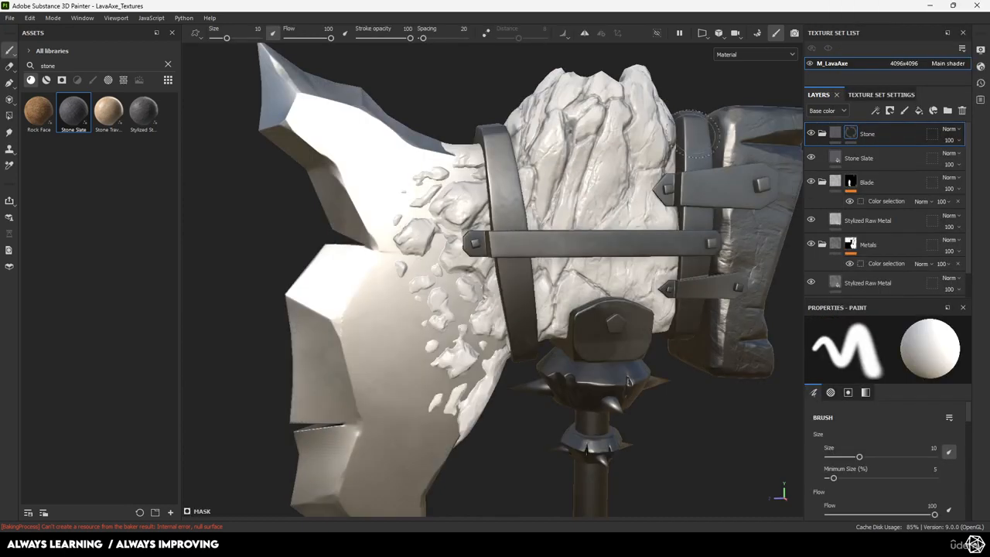
pyautogui.rightClick(852, 135)
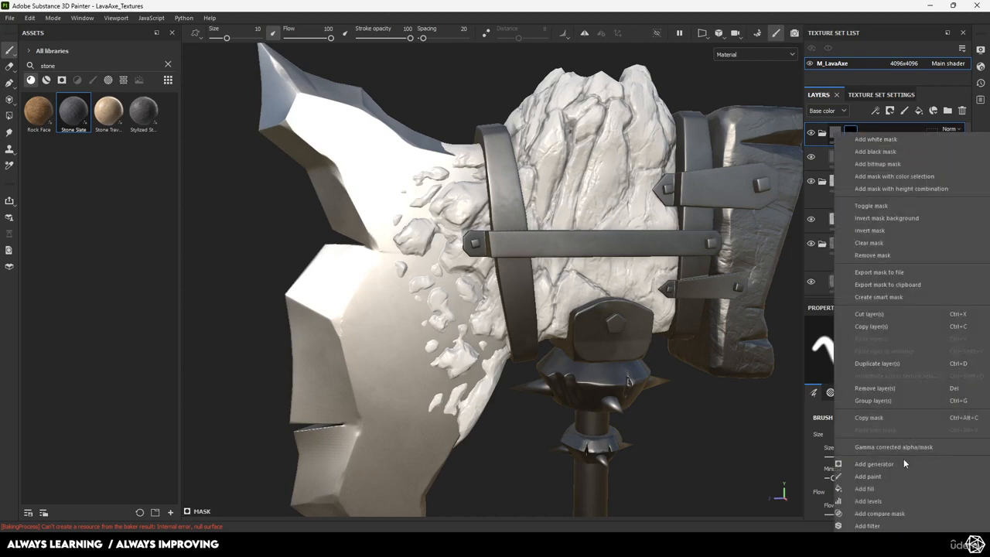
pyautogui.click(877, 524)
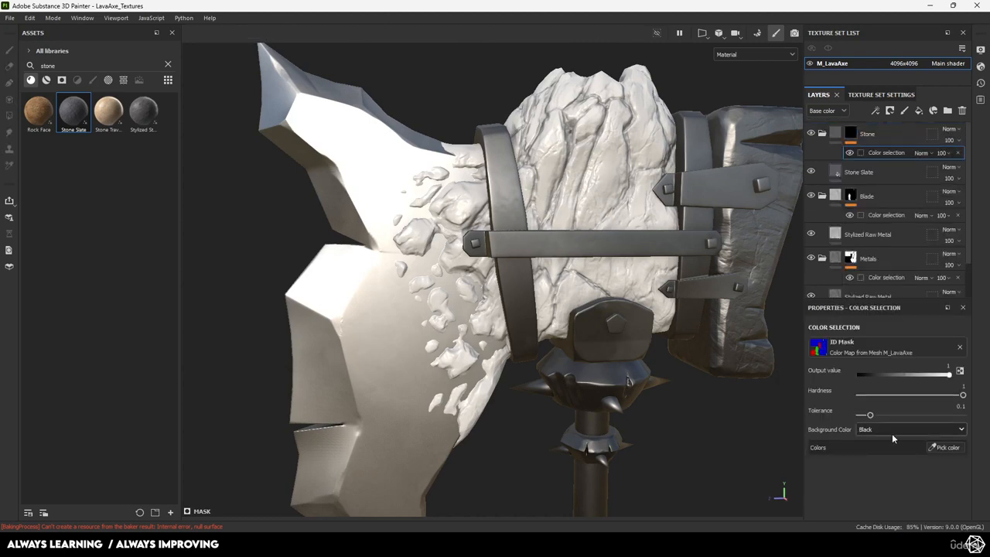
pyautogui.click(943, 447)
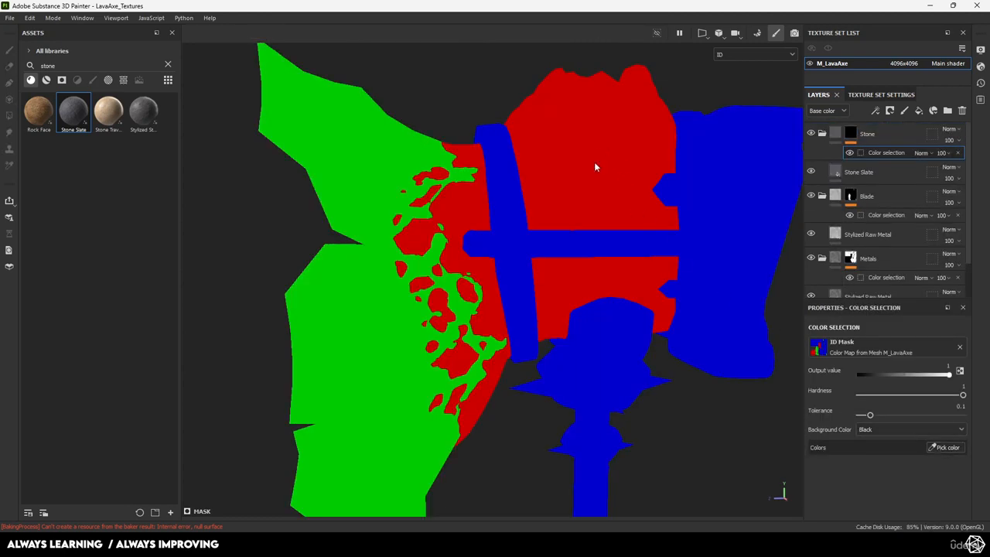
pyautogui.click(594, 163)
pyautogui.scroll(-5, 575, 277)
pyautogui.keyDown('alt'); pyautogui.moveTo(577, 277); pyautogui.dragTo(580, 163, button='middle'); pyautogui.keyUp('alt')
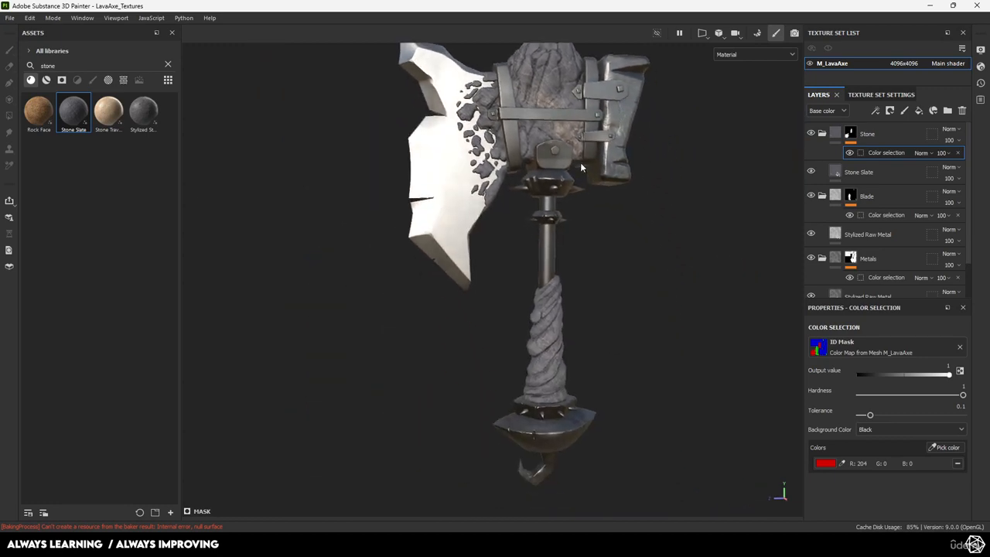
pyautogui.keyDown('alt'); pyautogui.moveTo(581, 166); pyautogui.dragTo(689, 283, button='right'); pyautogui.keyUp('alt')
pyautogui.keyDown('alt'); pyautogui.moveTo(689, 283); pyautogui.dragTo(694, 289); pyautogui.keyUp('alt')
pyautogui.keyDown('alt'); pyautogui.moveTo(694, 290); pyautogui.dragTo(690, 232, button='middle'); pyautogui.keyUp('alt')
pyautogui.keyDown('alt'); pyautogui.moveTo(690, 232); pyautogui.dragTo(667, 354, button='right'); pyautogui.keyUp('alt')
pyautogui.keyDown('alt'); pyautogui.moveTo(667, 353); pyautogui.dragTo(594, 389); pyautogui.keyUp('alt')
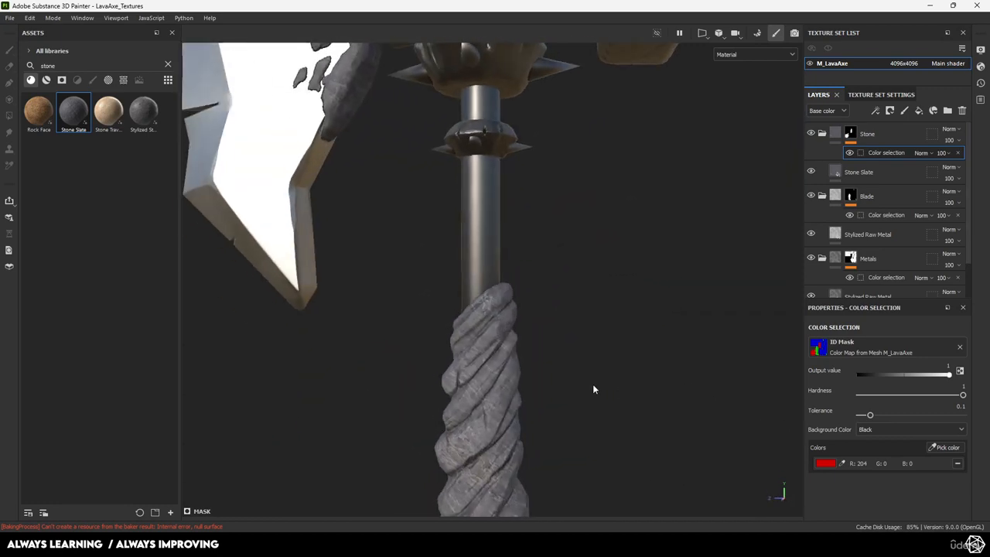
pyautogui.keyDown('alt'); pyautogui.moveTo(594, 389); pyautogui.dragTo(611, 170, button='middle'); pyautogui.keyUp('alt')
pyautogui.keyDown('alt'); pyautogui.moveTo(611, 170); pyautogui.dragTo(345, 182, button='right'); pyautogui.keyUp('alt')
pyautogui.keyDown('alt'); pyautogui.moveTo(495, 202); pyautogui.dragTo(510, 228, button='middle'); pyautogui.keyUp('alt')
pyautogui.keyDown('alt'); pyautogui.moveTo(511, 228); pyautogui.dragTo(663, 239, button='right'); pyautogui.keyUp('alt')
pyautogui.keyDown('alt'); pyautogui.moveTo(560, 93); pyautogui.dragTo(615, 387, button='middle'); pyautogui.keyUp('alt')
pyautogui.keyDown('alt'); pyautogui.moveTo(615, 387); pyautogui.dragTo(546, 364, button='right'); pyautogui.keyUp('alt')
pyautogui.keyDown('alt'); pyautogui.moveTo(572, 255); pyautogui.dragTo(544, 366, button='middle'); pyautogui.keyUp('alt')
pyautogui.keyDown('alt'); pyautogui.moveTo(544, 366); pyautogui.dragTo(576, 376); pyautogui.keyUp('alt')
pyautogui.keyDown('alt'); pyautogui.moveTo(576, 375); pyautogui.dragTo(653, 403, button='right'); pyautogui.keyUp('alt')
pyautogui.keyDown('alt'); pyautogui.moveTo(654, 403); pyautogui.dragTo(555, 256); pyautogui.keyUp('alt')
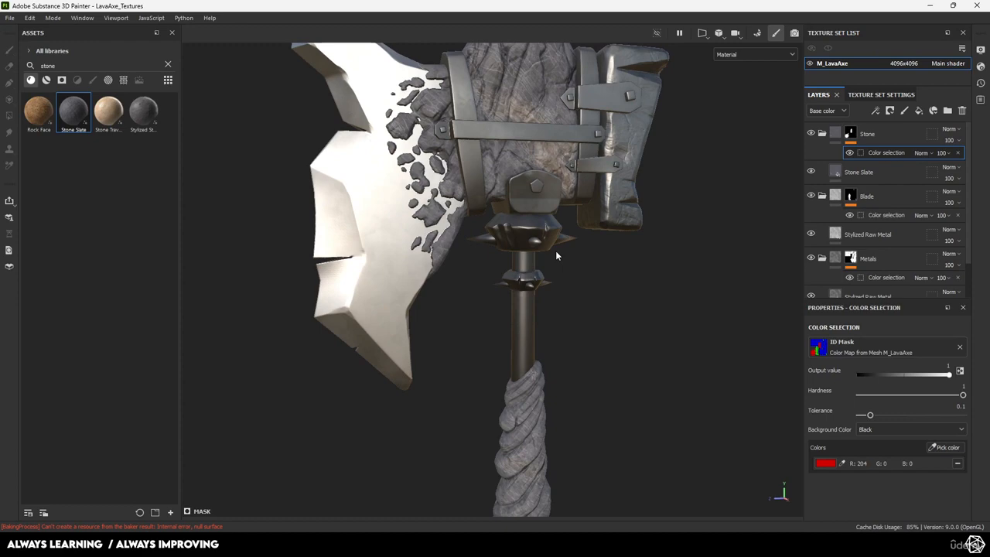
pyautogui.keyDown('alt'); pyautogui.moveTo(555, 255); pyautogui.dragTo(414, 204, button='right'); pyautogui.keyUp('alt')
pyautogui.keyDown('alt'); pyautogui.moveTo(550, 311); pyautogui.dragTo(619, 332, button='right'); pyautogui.keyUp('alt')
pyautogui.keyDown('alt'); pyautogui.moveTo(619, 332); pyautogui.dragTo(558, 311); pyautogui.keyUp('alt')
pyautogui.keyDown('alt'); pyautogui.moveTo(557, 311); pyautogui.dragTo(391, 224, button='right'); pyautogui.keyUp('alt')
pyautogui.keyDown('alt'); pyautogui.moveTo(576, 217); pyautogui.dragTo(617, 260); pyautogui.keyUp('alt')
pyautogui.keyDown('alt'); pyautogui.moveTo(647, 242); pyautogui.dragTo(694, 271, button='middle'); pyautogui.keyUp('alt')
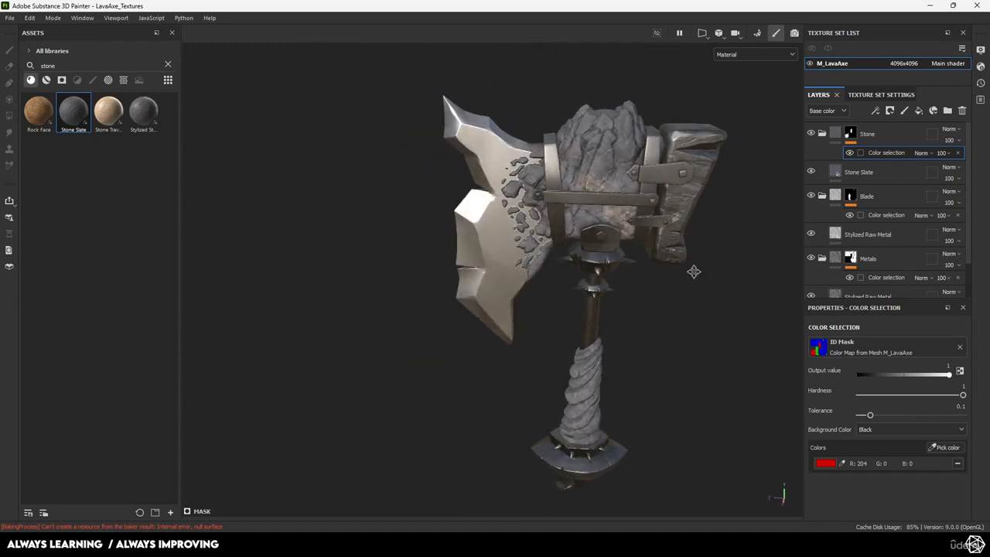
pyautogui.keyDown('alt'); pyautogui.moveTo(694, 272); pyautogui.dragTo(797, 356, button='right'); pyautogui.keyUp('alt')
pyautogui.keyDown('alt'); pyautogui.moveTo(634, 267); pyautogui.dragTo(586, 256); pyautogui.keyUp('alt')
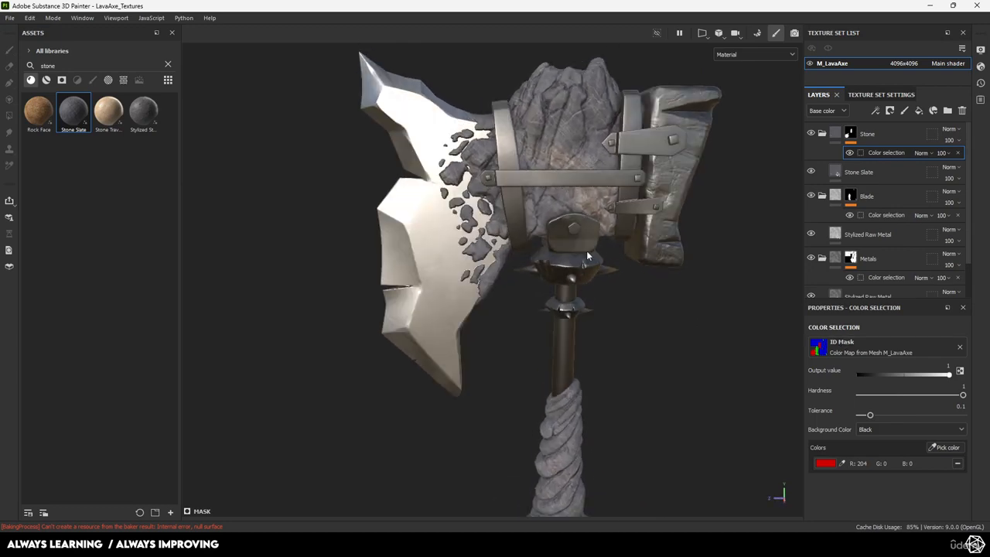
pyautogui.scroll(5, 435, 245)
pyautogui.scroll(6, 558, 263)
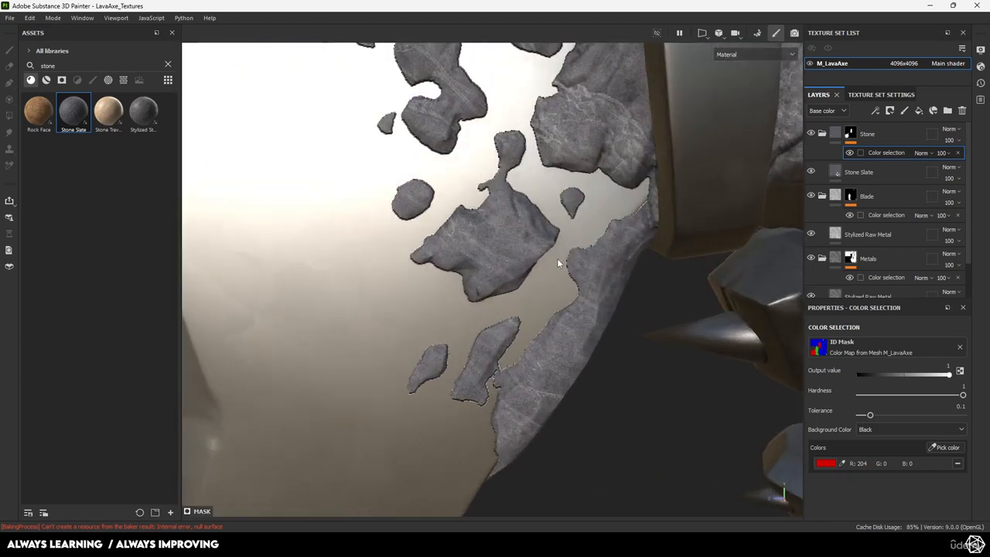
pyautogui.scroll(-3, 559, 264)
pyautogui.scroll(9, 552, 300)
pyautogui.keyDown('alt'); pyautogui.moveTo(659, 206); pyautogui.dragTo(559, 132); pyautogui.keyUp('alt')
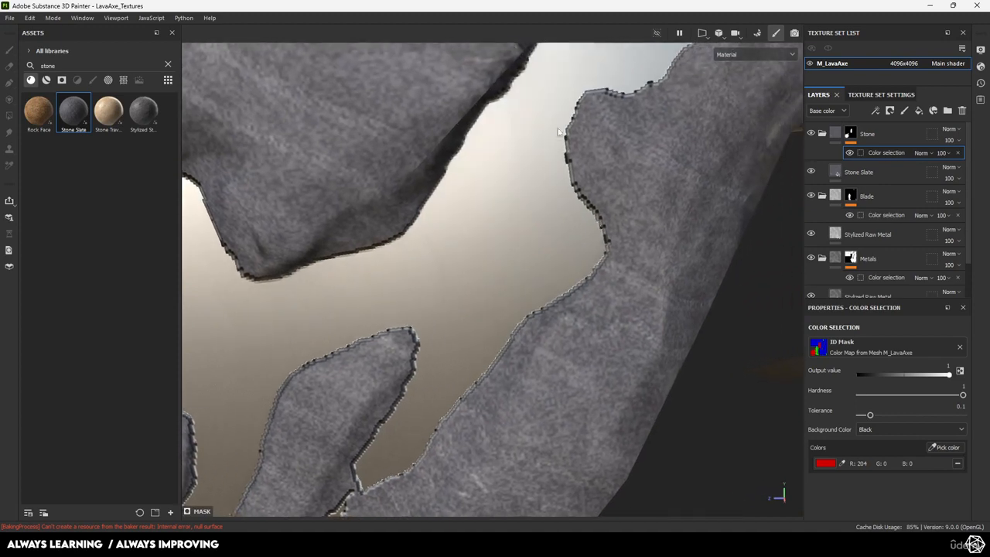
pyautogui.scroll(-5, 534, 313)
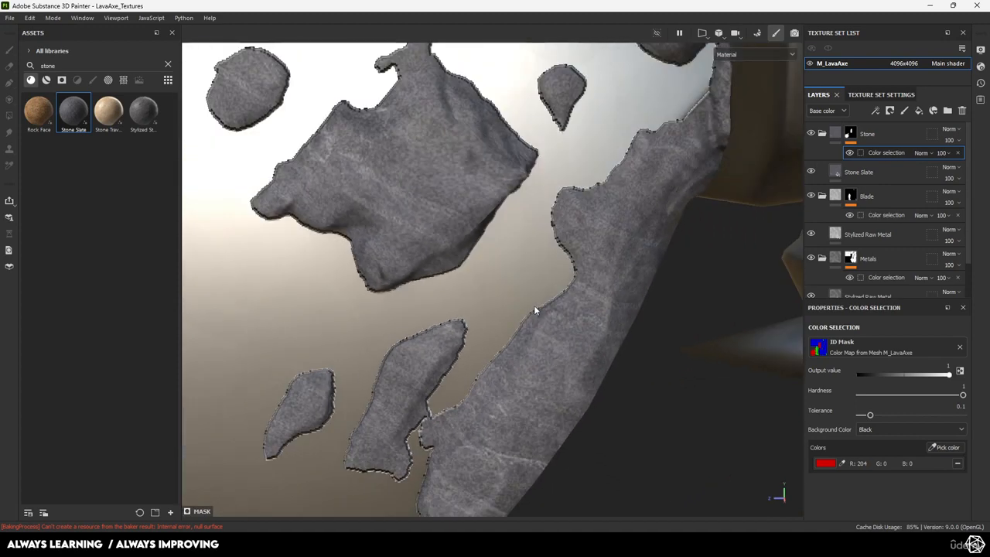
pyautogui.scroll(-2, 836, 155)
# Add a fill layer above Layer 1 and set its base colour to black
pyautogui.click(836, 282)
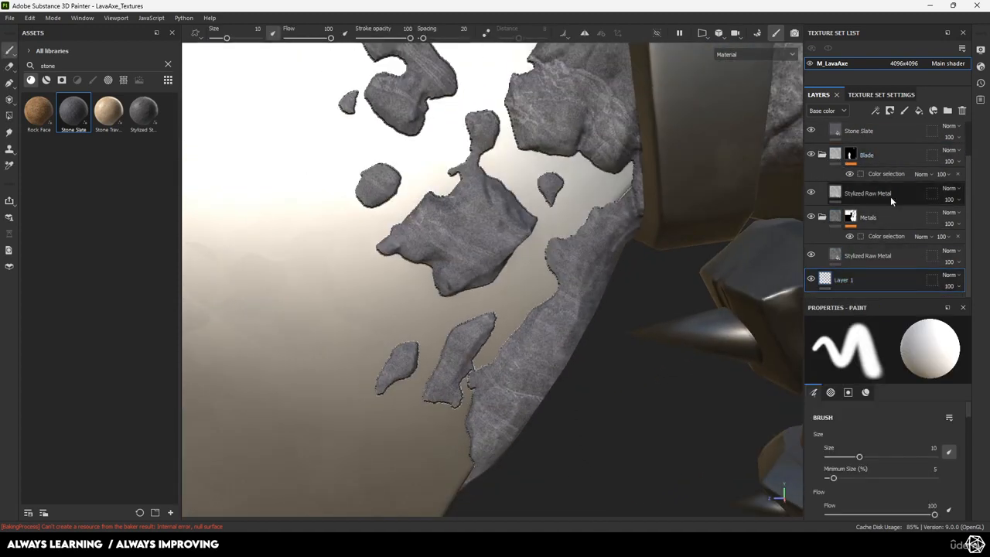
pyautogui.click(919, 110)
pyautogui.click(876, 437)
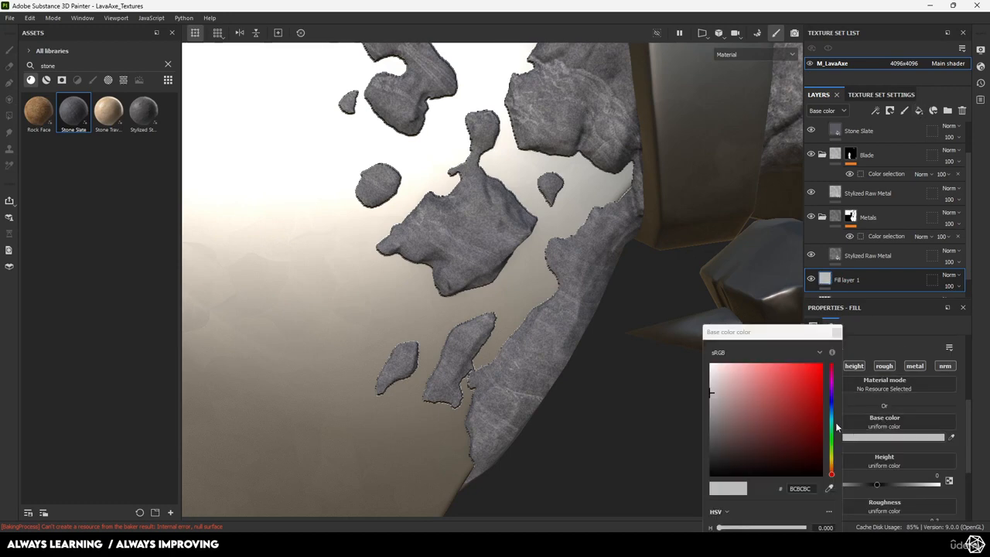
pyautogui.moveTo(725, 455); pyautogui.dragTo(684, 487)
pyautogui.click(837, 332)
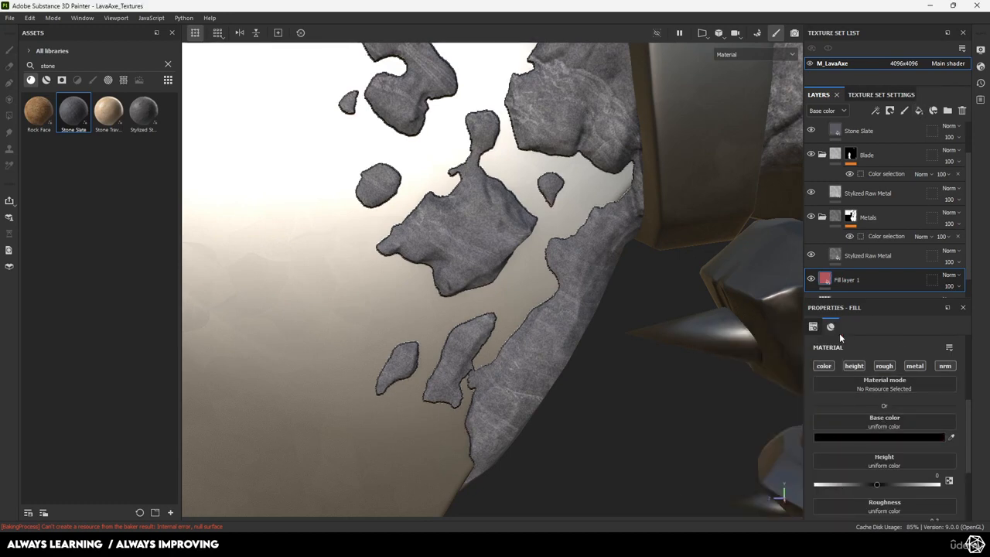
# Look over the axe head and handle from several angles, then select the Stone Slate layer
pyautogui.scroll(-6, 659, 325)
pyautogui.scroll(6, 424, 195)
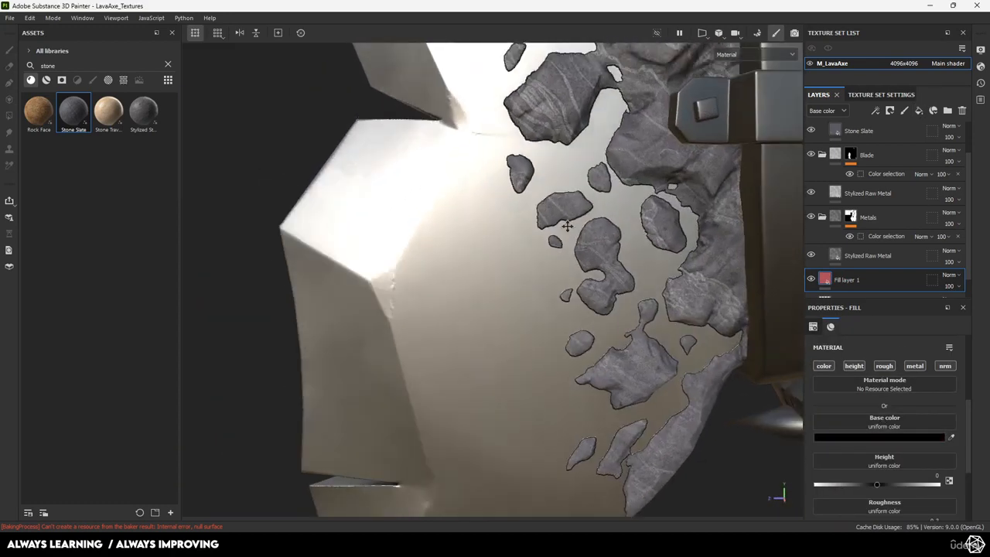
pyautogui.scroll(-8, 548, 214)
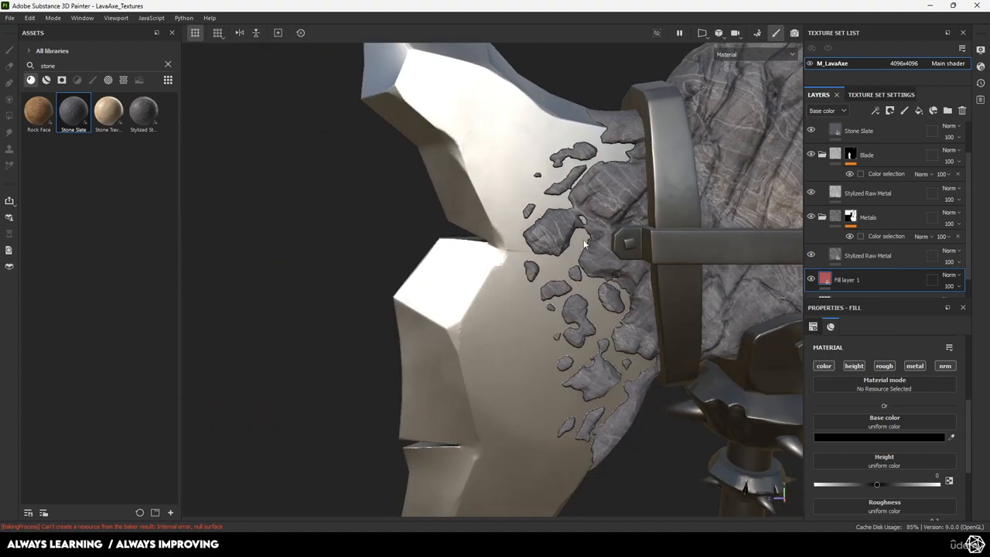
pyautogui.keyDown('alt'); pyautogui.moveTo(568, 289); pyautogui.dragTo(509, 208, button='middle'); pyautogui.keyUp('alt')
pyautogui.keyDown('alt'); pyautogui.moveTo(509, 208); pyautogui.dragTo(467, 202); pyautogui.keyUp('alt')
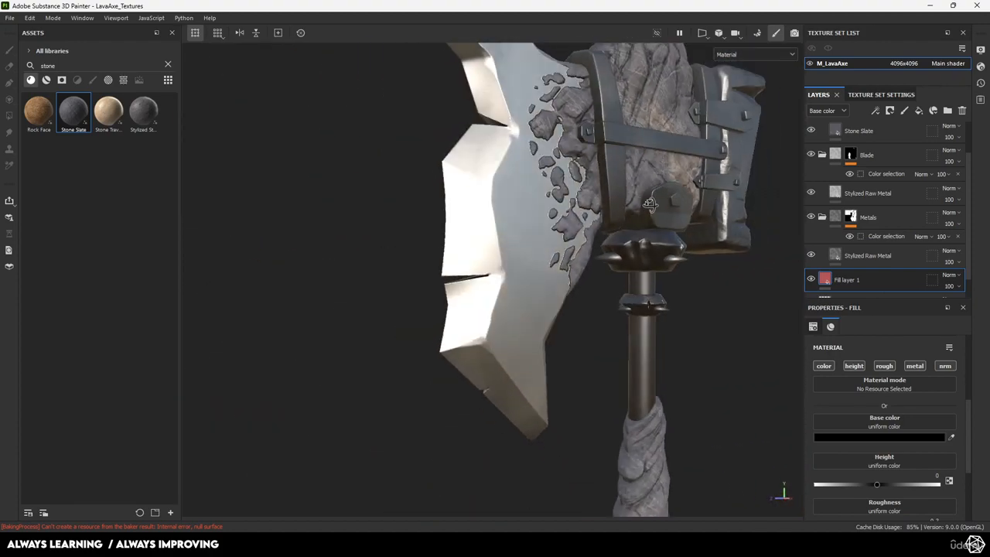
pyautogui.keyDown('alt'); pyautogui.moveTo(468, 203); pyautogui.dragTo(364, 143, button='right'); pyautogui.keyUp('alt')
pyautogui.moveTo(586, 256)
pyautogui.keyDown('alt'); pyautogui.mouseDown()
pyautogui.moveTo(458, 250)
pyautogui.moveTo(579, 267)
pyautogui.mouseUp(); pyautogui.keyUp('alt')
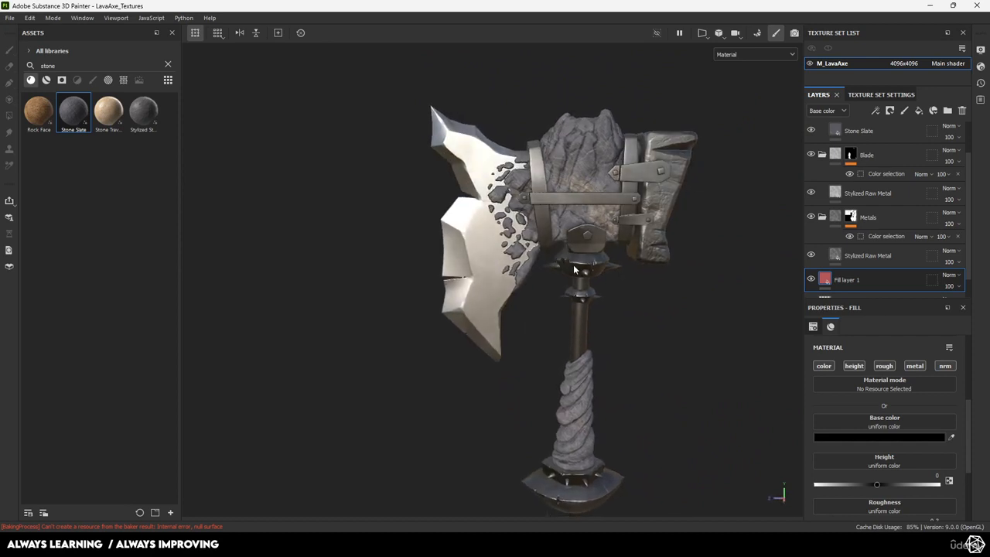
pyautogui.keyDown('alt'); pyautogui.moveTo(578, 267); pyautogui.dragTo(571, 239, button='middle'); pyautogui.keyUp('alt')
pyautogui.click(838, 133)
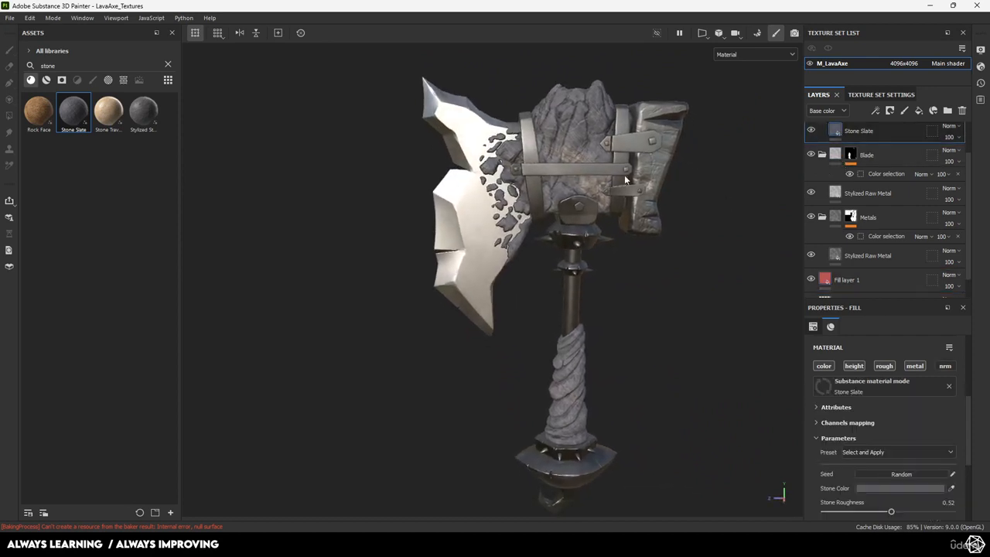
# Zoom in on the twisted stone-wrapped handle grip and its spiked base
pyautogui.keyDown('alt'); pyautogui.moveTo(639, 228); pyautogui.dragTo(592, 265, button='middle'); pyautogui.keyUp('alt')
pyautogui.keyDown('alt'); pyautogui.moveTo(593, 265); pyautogui.dragTo(611, 418, button='right'); pyautogui.keyUp('alt')
pyautogui.keyDown('alt'); pyautogui.moveTo(565, 456); pyautogui.dragTo(531, 337, button='middle'); pyautogui.keyUp('alt')
pyautogui.keyDown('alt'); pyautogui.moveTo(531, 337); pyautogui.dragTo(598, 400, button='right'); pyautogui.keyUp('alt')
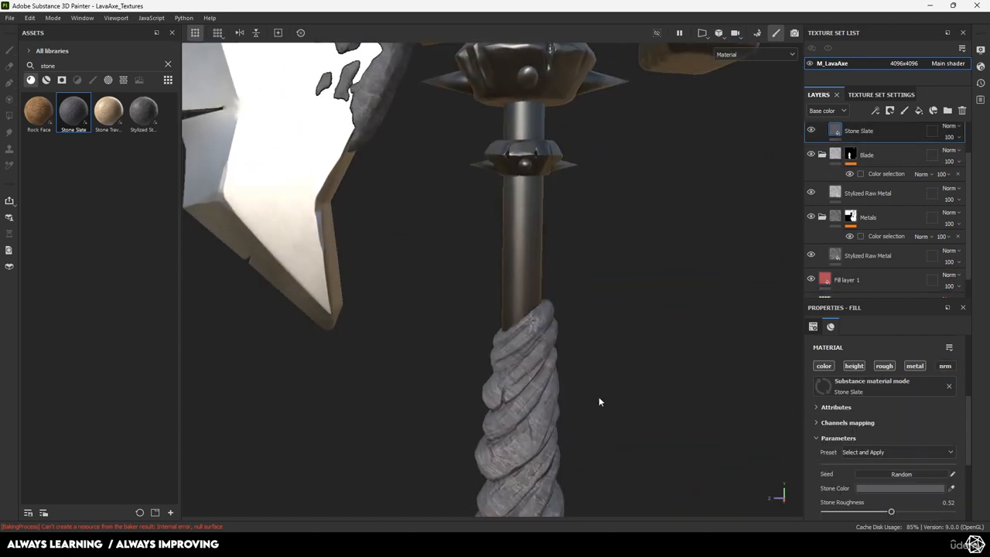
pyautogui.keyDown('alt'); pyautogui.moveTo(599, 400); pyautogui.dragTo(572, 224, button='middle'); pyautogui.keyUp('alt')
pyautogui.keyDown('alt'); pyautogui.moveTo(572, 225); pyautogui.dragTo(746, 458, button='right'); pyautogui.keyUp('alt')
pyautogui.keyDown('alt'); pyautogui.moveTo(565, 368); pyautogui.dragTo(598, 325, button='middle'); pyautogui.keyUp('alt')
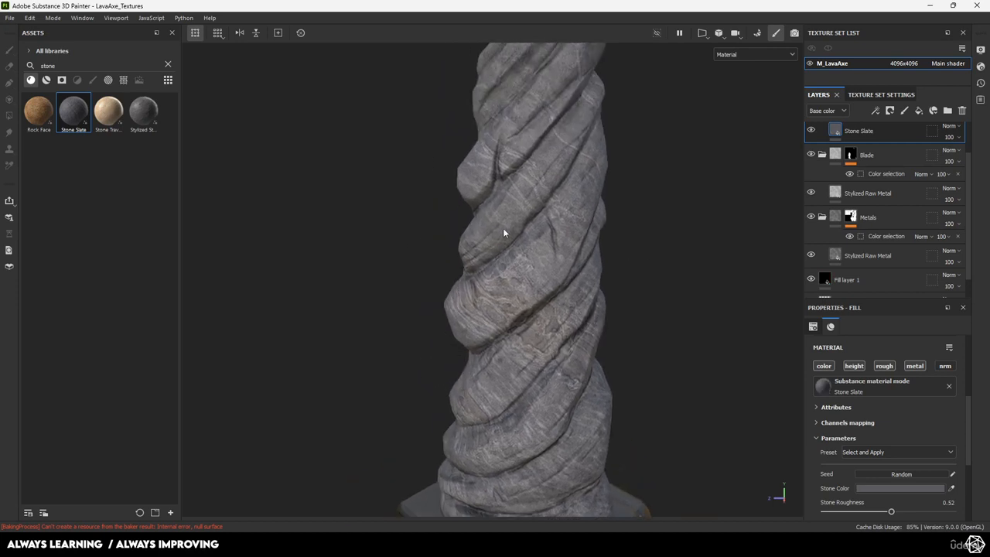
pyautogui.keyDown('alt'); pyautogui.moveTo(523, 252); pyautogui.dragTo(595, 277, button='right'); pyautogui.keyUp('alt')
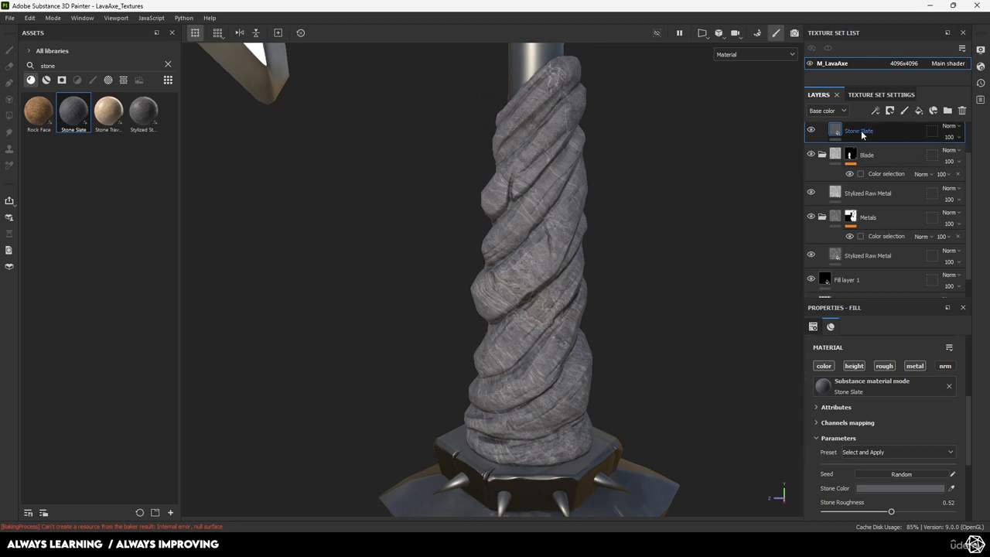
pyautogui.scroll(4, 867, 466)
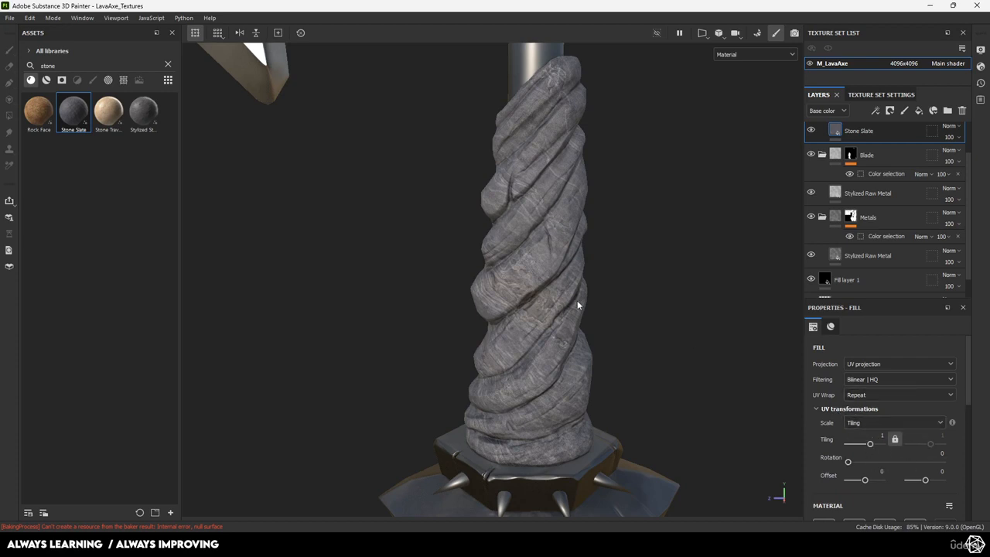
pyautogui.keyDown('alt'); pyautogui.moveTo(584, 282); pyautogui.dragTo(562, 265); pyautogui.keyUp('alt')
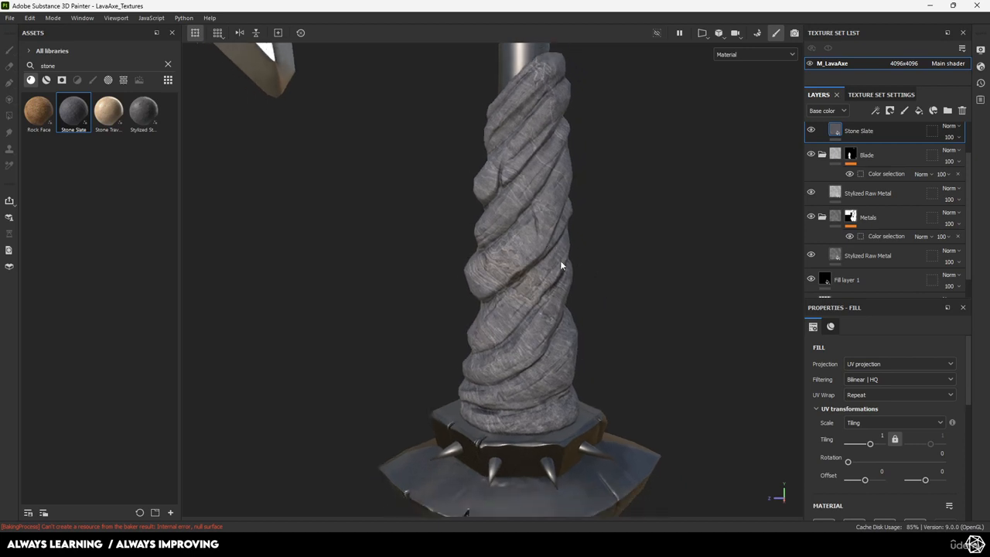
# Rotate the Stone Slate UV texture to about 89° and inspect the grain along the handle
pyautogui.moveTo(855, 462)
pyautogui.mouseDown()
pyautogui.moveTo(882, 464)
pyautogui.moveTo(872, 464)
pyautogui.mouseUp()
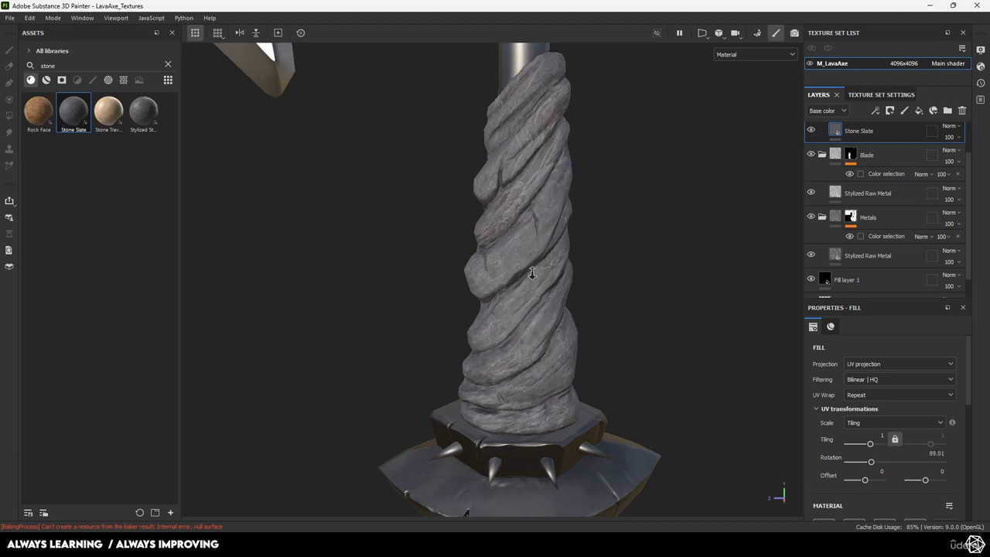
pyautogui.moveTo(530, 268)
pyautogui.keyDown('alt'); pyautogui.mouseDown(button='right')
pyautogui.moveTo(570, 308)
pyautogui.moveTo(538, 276)
pyautogui.mouseUp(button='right'); pyautogui.keyUp('alt')
pyautogui.keyDown('alt'); pyautogui.moveTo(517, 212); pyautogui.dragTo(521, 305, button='middle'); pyautogui.keyUp('alt')
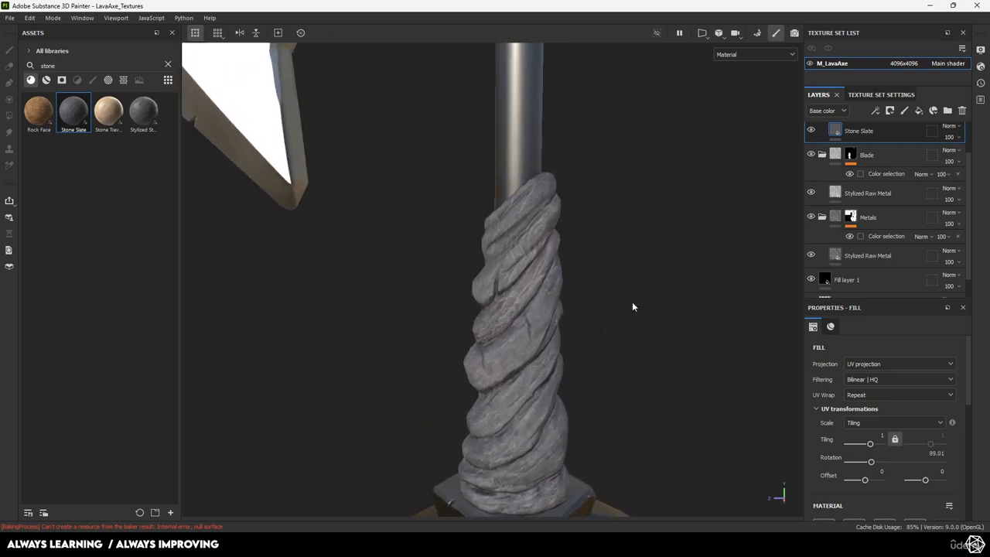
pyautogui.keyDown('alt'); pyautogui.moveTo(632, 303); pyautogui.dragTo(615, 219, button='middle'); pyautogui.keyUp('alt')
pyautogui.keyDown('alt'); pyautogui.moveTo(495, 185); pyautogui.dragTo(489, 333, button='middle'); pyautogui.keyUp('alt')
pyautogui.keyDown('alt'); pyautogui.moveTo(492, 220); pyautogui.dragTo(488, 369, button='middle'); pyautogui.keyUp('alt')
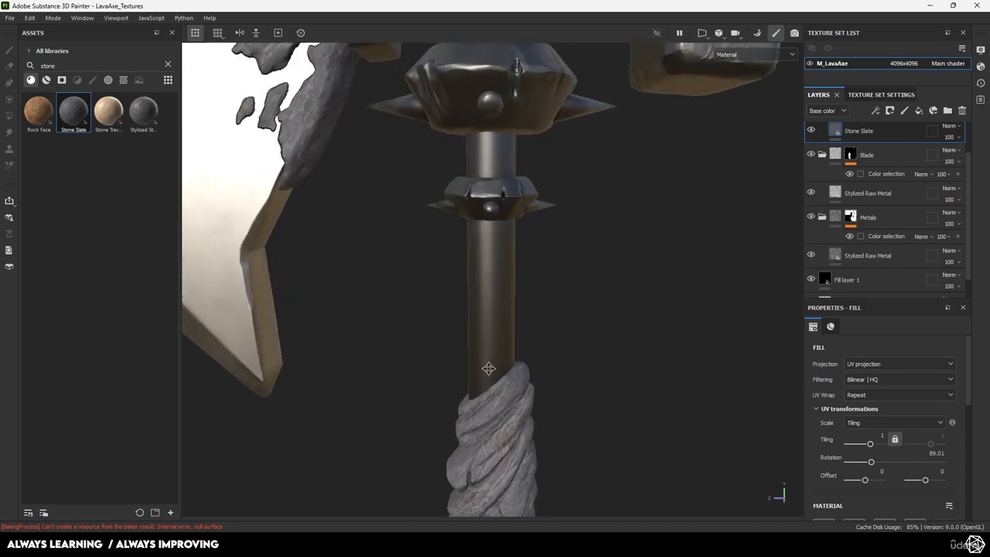
pyautogui.keyDown('alt'); pyautogui.moveTo(488, 369); pyautogui.dragTo(496, 313, button='right'); pyautogui.keyUp('alt')
pyautogui.keyDown('alt'); pyautogui.moveTo(469, 217); pyautogui.dragTo(477, 319, button='middle'); pyautogui.keyUp('alt')
pyautogui.keyDown('alt'); pyautogui.moveTo(476, 320); pyautogui.dragTo(587, 338); pyautogui.keyUp('alt')
pyautogui.keyDown('alt'); pyautogui.moveTo(587, 338); pyautogui.dragTo(378, 281, button='right'); pyautogui.keyUp('alt')
pyautogui.keyDown('alt'); pyautogui.moveTo(378, 281); pyautogui.dragTo(294, 298); pyautogui.keyUp('alt')
# Reframe the whole axe in view and save the project
pyautogui.keyDown('alt'); pyautogui.moveTo(294, 298); pyautogui.dragTo(2, 209, button='right'); pyautogui.keyUp('alt')
pyautogui.keyDown('alt'); pyautogui.moveTo(506, 348); pyautogui.dragTo(496, 214, button='middle'); pyautogui.keyUp('alt')
pyautogui.keyDown('alt'); pyautogui.moveTo(495, 215); pyautogui.dragTo(529, 340, button='right'); pyautogui.keyUp('alt')
pyautogui.keyDown('alt'); pyautogui.moveTo(529, 341); pyautogui.dragTo(526, 242, button='middle'); pyautogui.keyUp('alt')
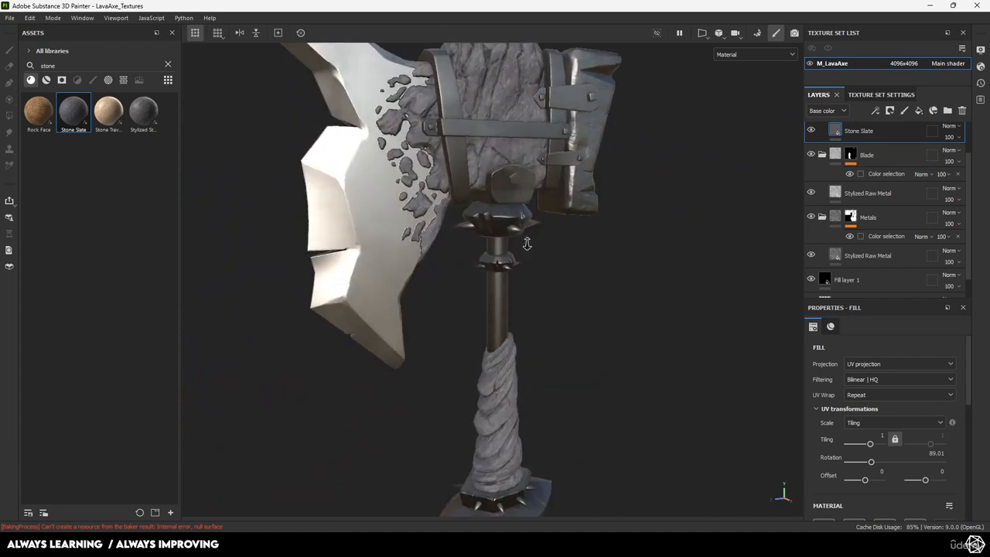
pyautogui.keyDown('alt'); pyautogui.moveTo(580, 309); pyautogui.dragTo(537, 289, button='right'); pyautogui.keyUp('alt')
pyautogui.keyDown('alt'); pyautogui.moveTo(537, 289); pyautogui.dragTo(530, 275); pyautogui.keyUp('alt')
pyautogui.keyDown('alt'); pyautogui.moveTo(531, 275); pyautogui.dragTo(525, 288, button='middle'); pyautogui.keyUp('alt')
pyautogui.keyDown('alt'); pyautogui.moveTo(525, 287); pyautogui.dragTo(566, 319, button='right'); pyautogui.keyUp('alt')
pyautogui.hotkey('ctrl', 's')
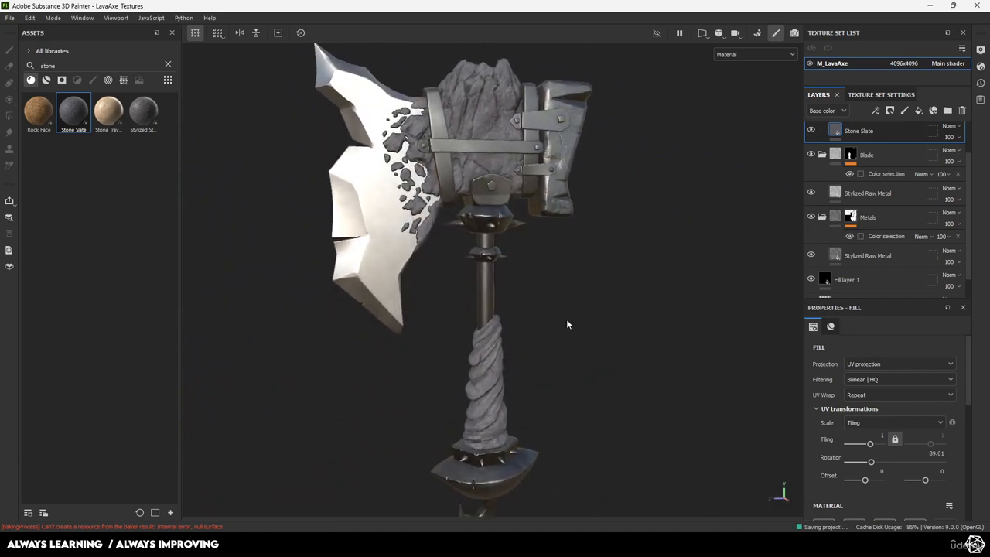
# Pull back to see the whole axe and scroll the Layers panel to the top
pyautogui.keyDown('alt'); pyautogui.moveTo(585, 267); pyautogui.dragTo(591, 244); pyautogui.keyUp('alt')
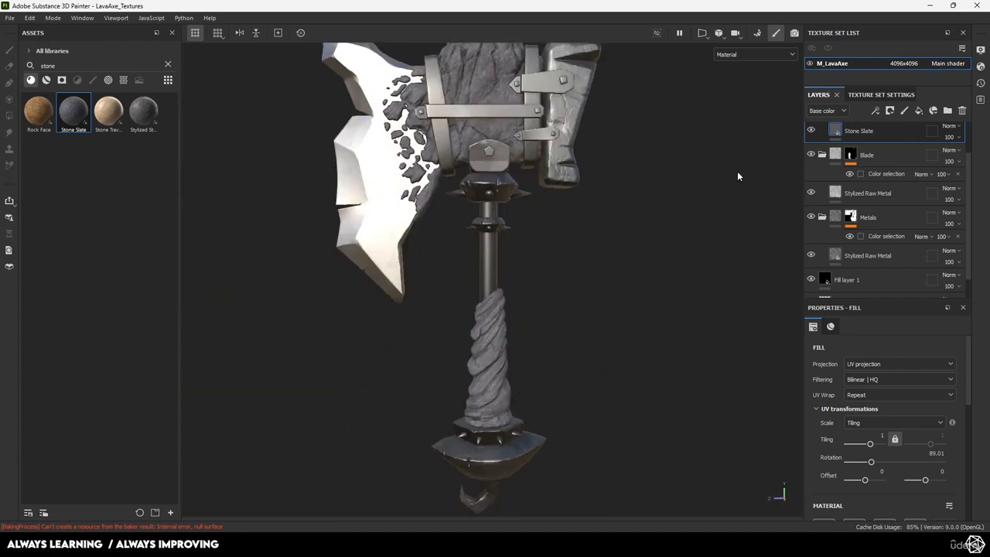
pyautogui.keyDown('alt'); pyautogui.moveTo(518, 312); pyautogui.dragTo(512, 306); pyautogui.keyUp('alt')
pyautogui.keyDown('alt'); pyautogui.moveTo(512, 306); pyautogui.dragTo(514, 352, button='middle'); pyautogui.keyUp('alt')
pyautogui.keyDown('alt'); pyautogui.moveTo(514, 352); pyautogui.dragTo(494, 338, button='right'); pyautogui.keyUp('alt')
pyautogui.scroll(1, 850, 144)
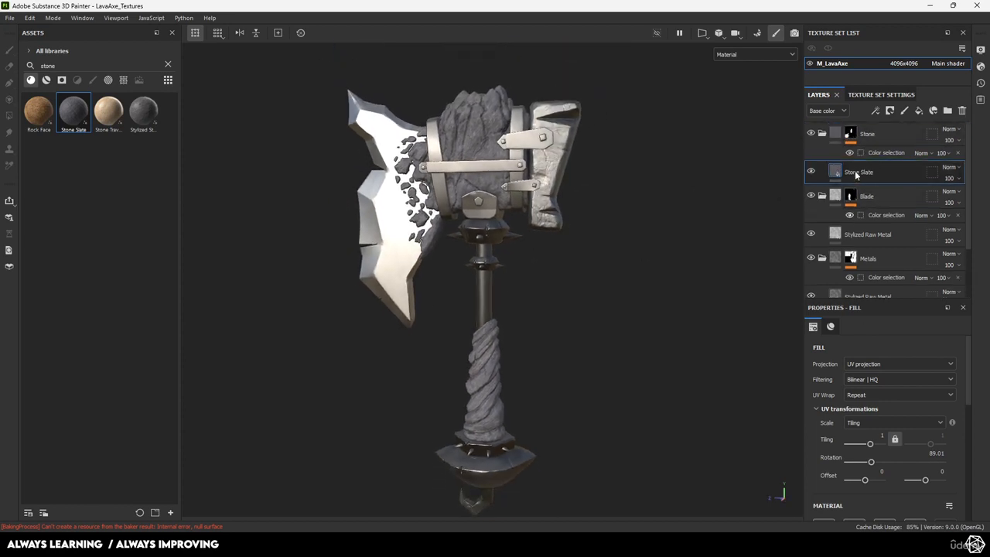
# Collapse the Blade folder, briefly hide Stone to check its coverage, then collapse Stone
pyautogui.click(822, 195)
pyautogui.click(811, 134)
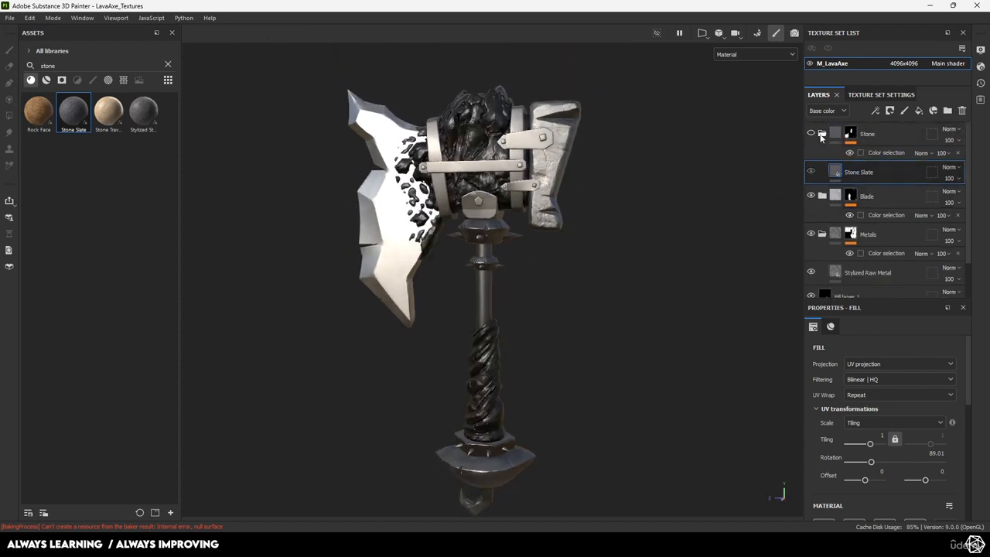
pyautogui.click(811, 133)
pyautogui.click(821, 133)
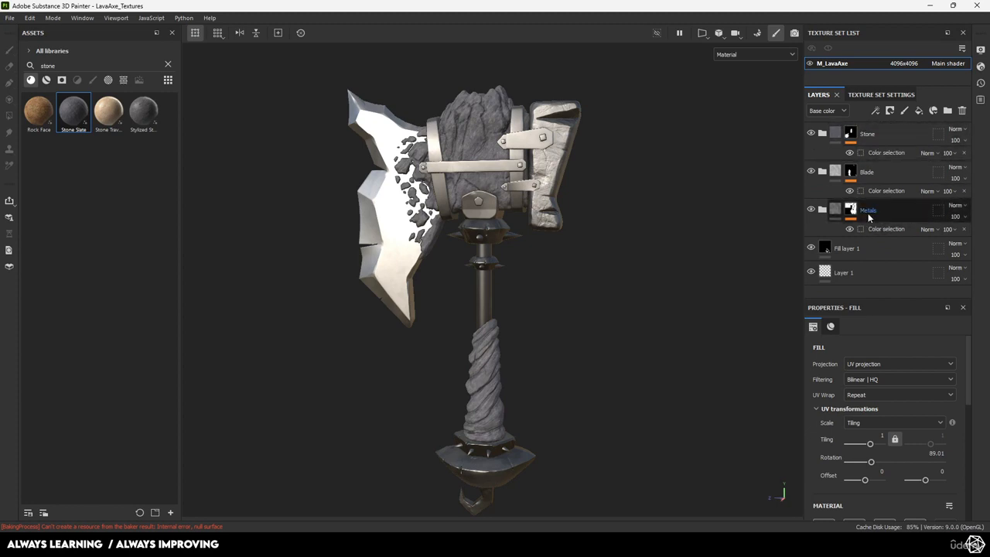
pyautogui.keyDown('alt'); pyautogui.moveTo(572, 273); pyautogui.dragTo(585, 278); pyautogui.keyUp('alt')
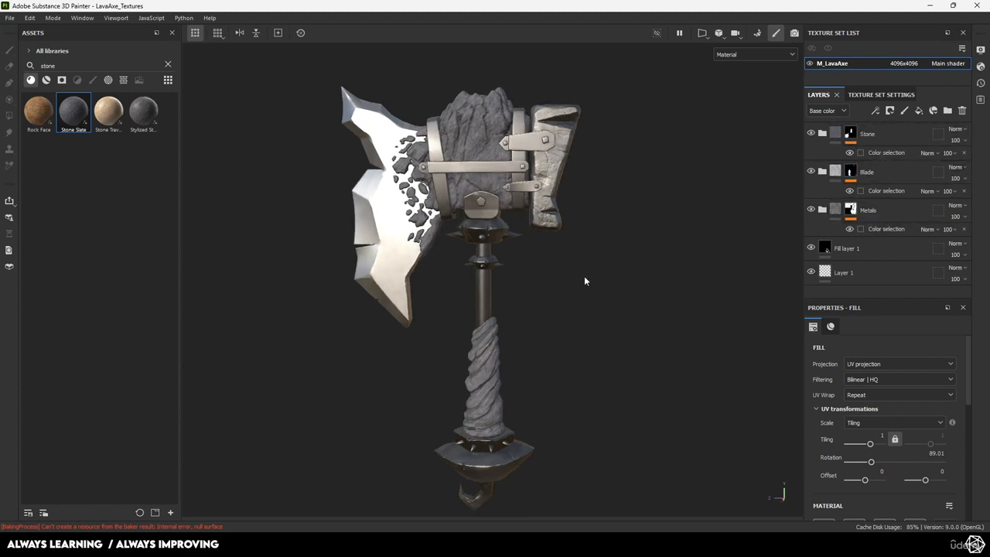